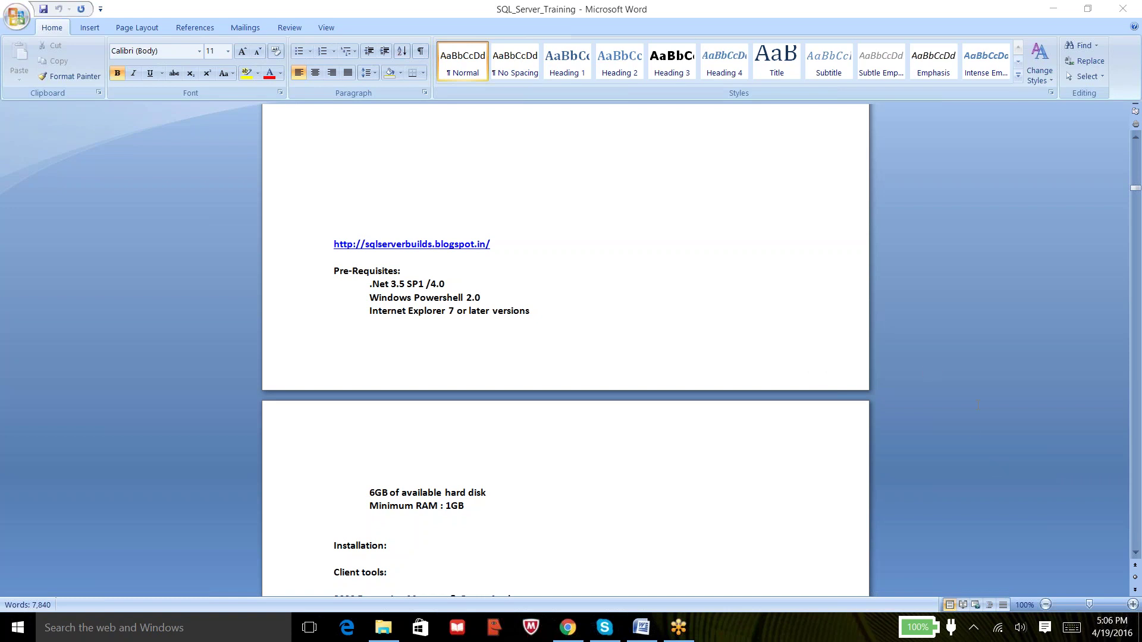
# Open the SQL 2012 Evl Edt folder in C:\Vishu and select the SQLFULL_ENU disc image.
pyautogui.press('XF86AudioRaiseVolume')
pyautogui.click(384, 629)
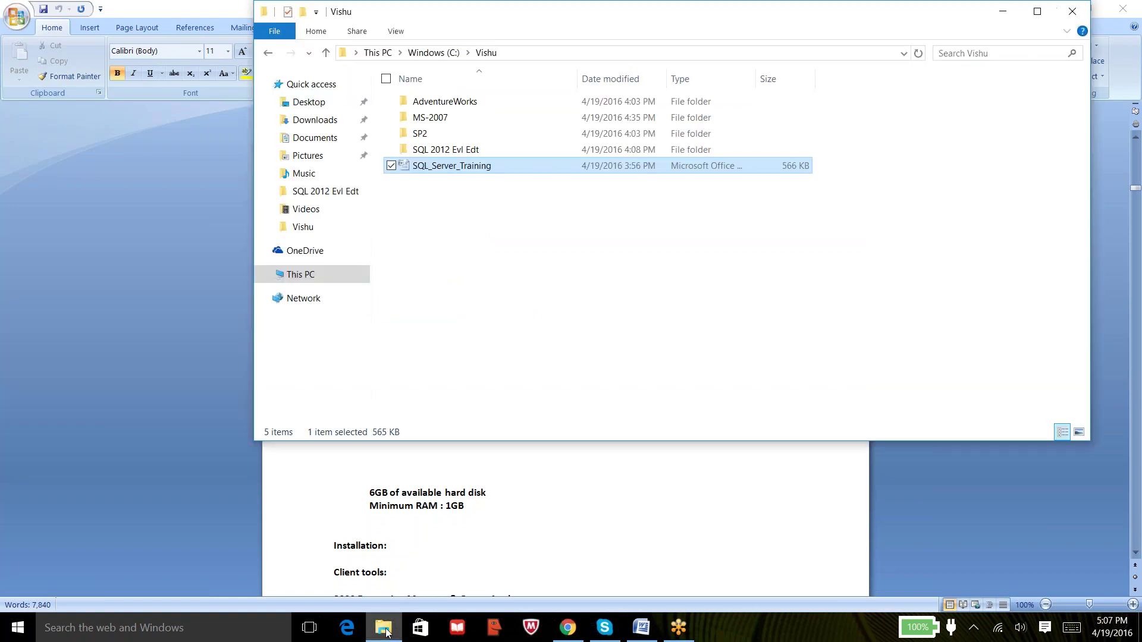
pyautogui.click(459, 201)
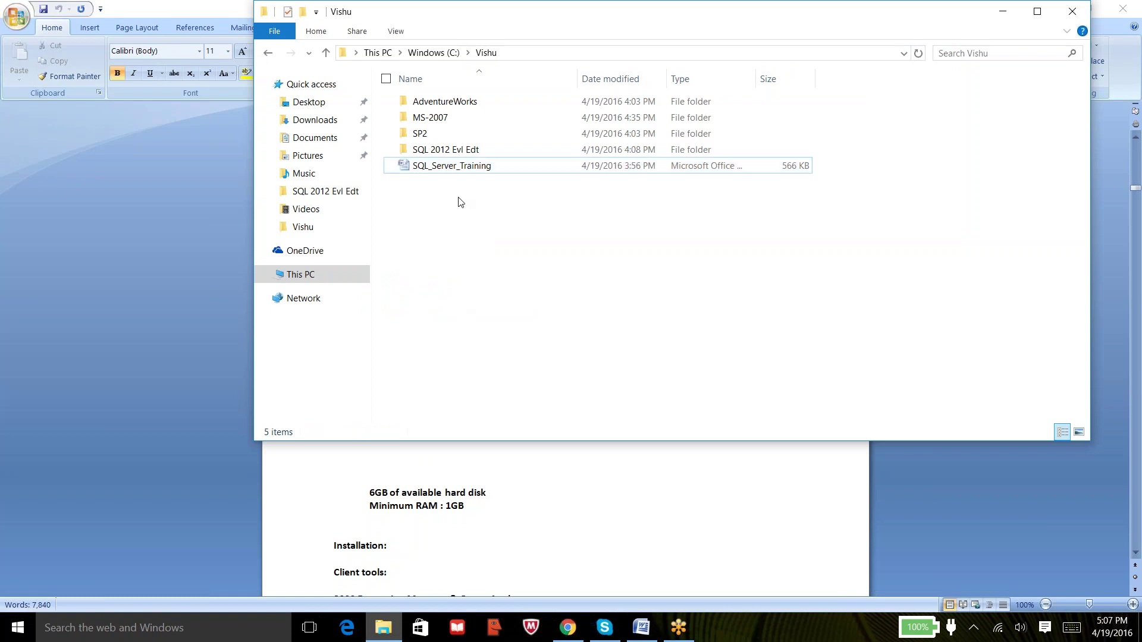
pyautogui.doubleClick(470, 150)
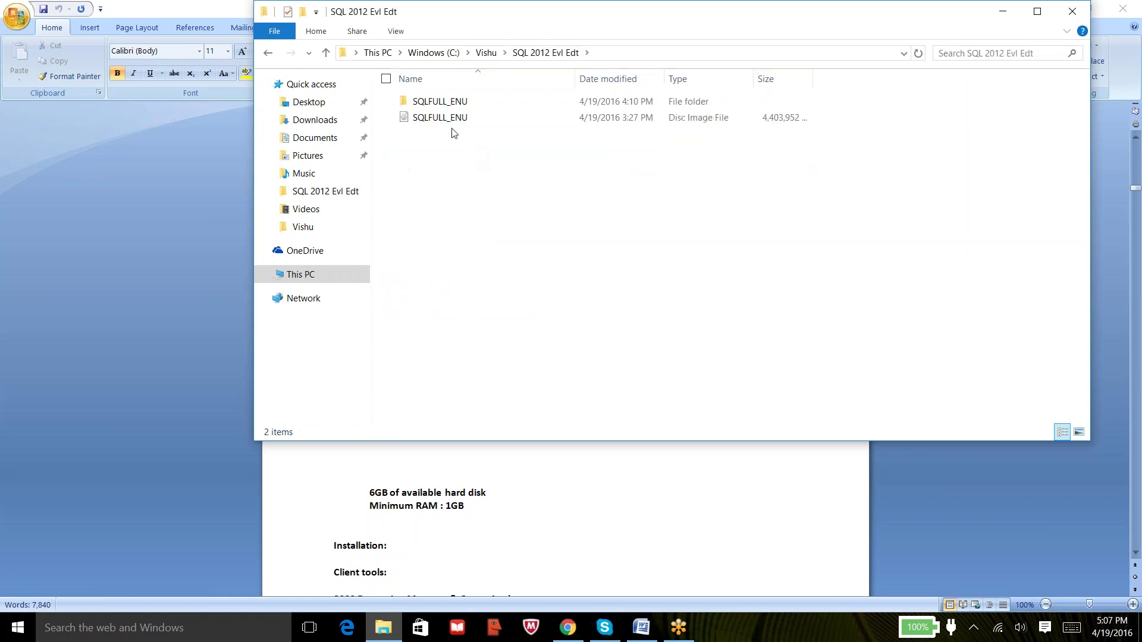
pyautogui.click(447, 123)
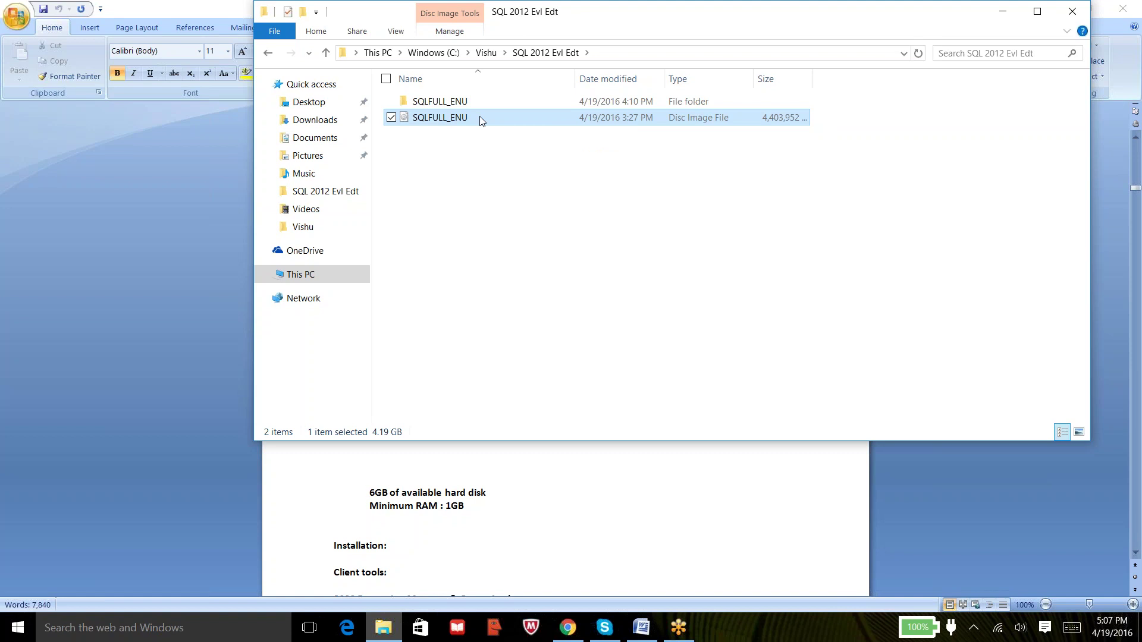
# Delete the SQLFULL_ENU folder from SQL 2012 Evl Edt, keeping the SQLFULL_ENU disc image.
pyautogui.rightClick(480, 116)
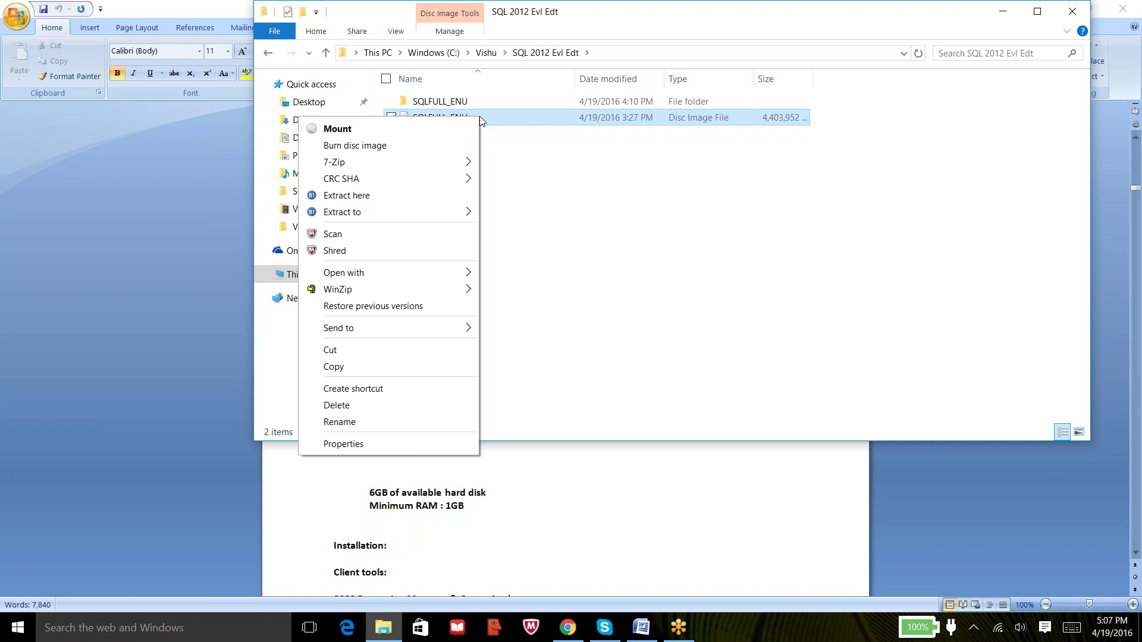
pyautogui.click(596, 162)
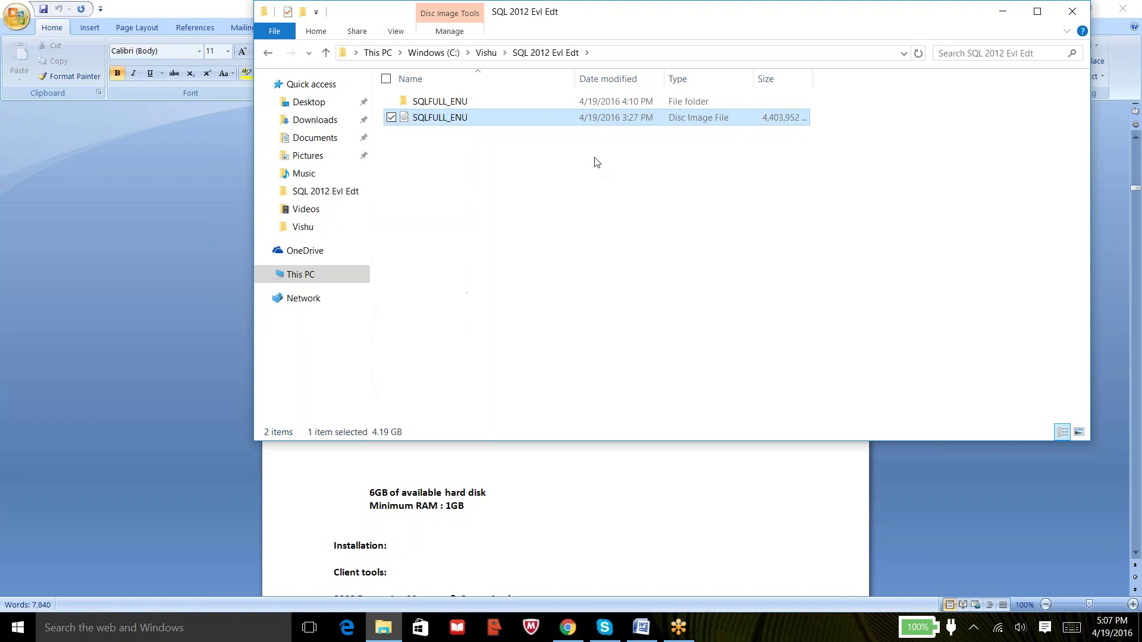
pyautogui.click(597, 162)
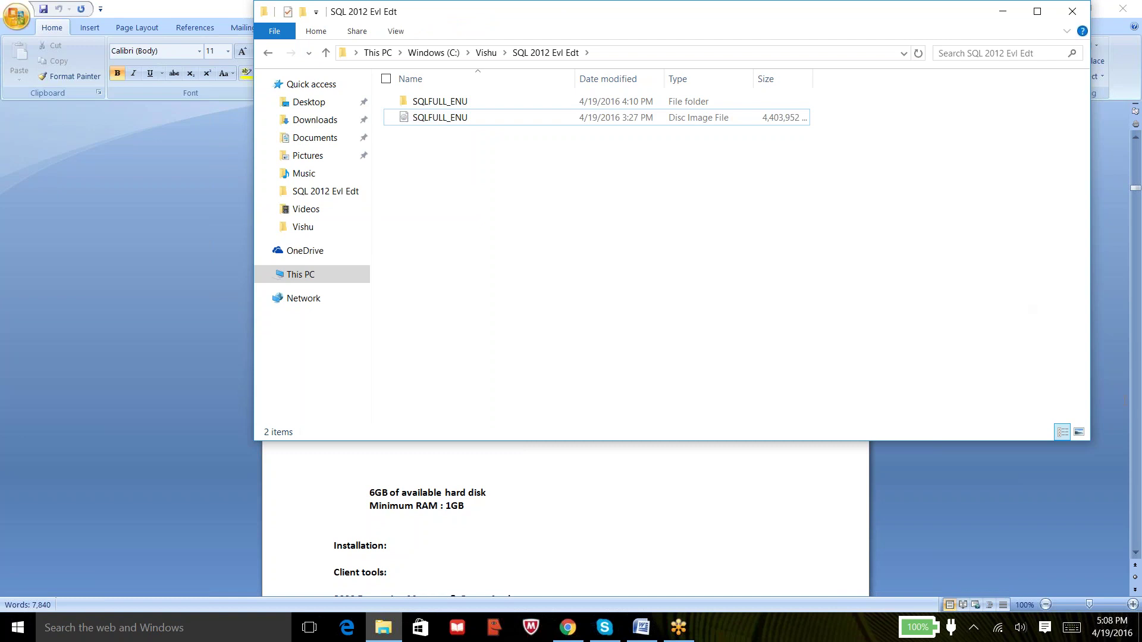
pyautogui.click(1132, 381)
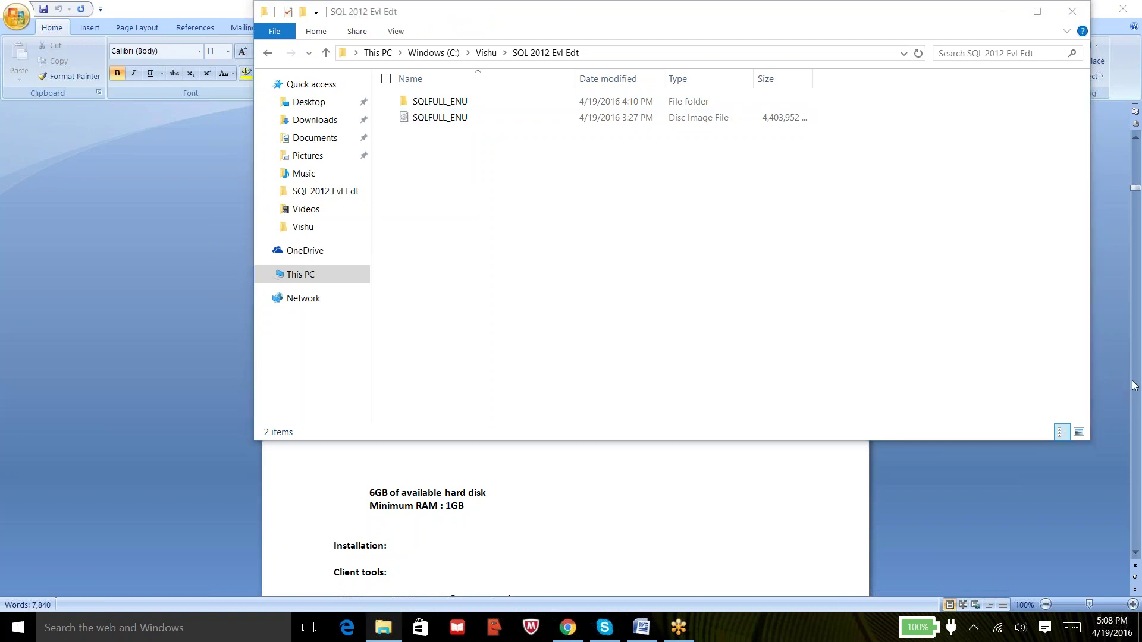
pyautogui.click(529, 249)
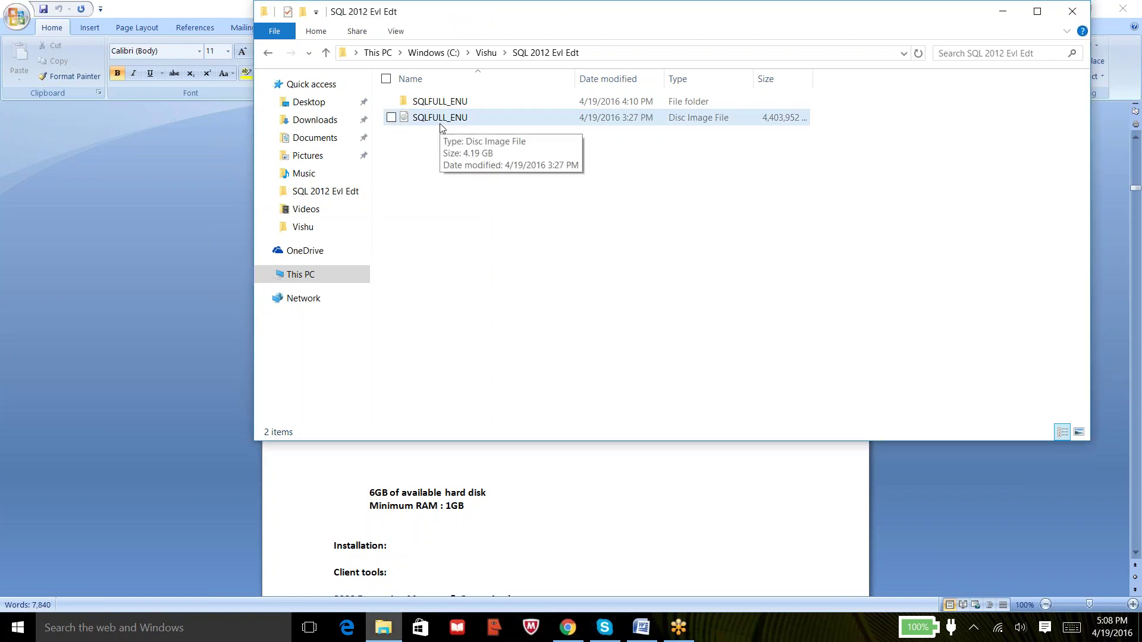
pyautogui.click(438, 105)
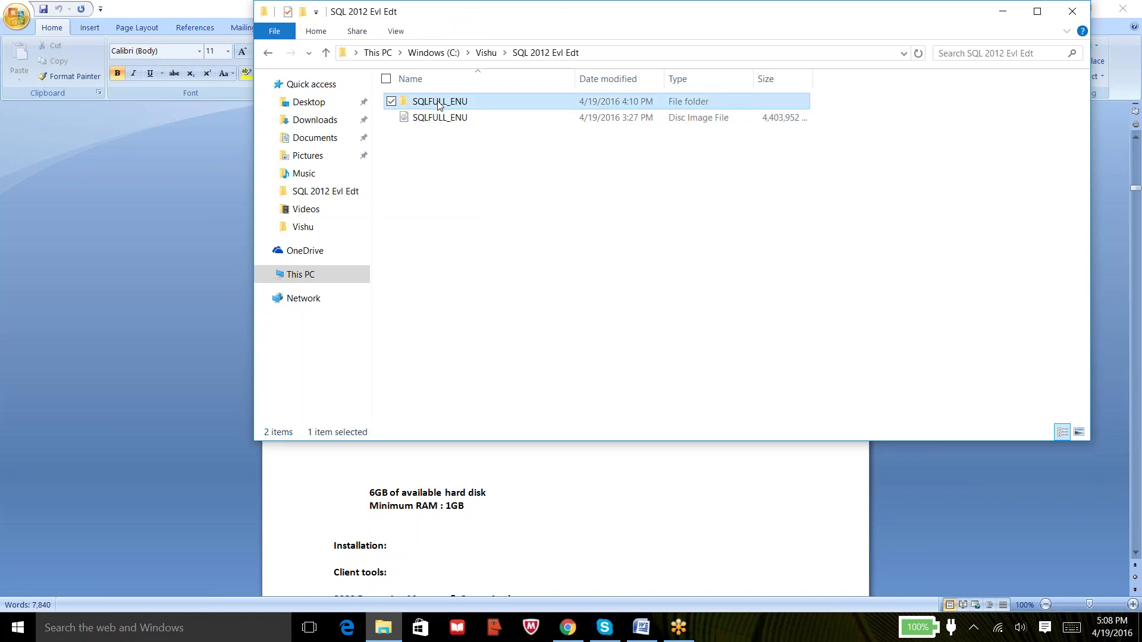
pyautogui.rightClick(438, 103)
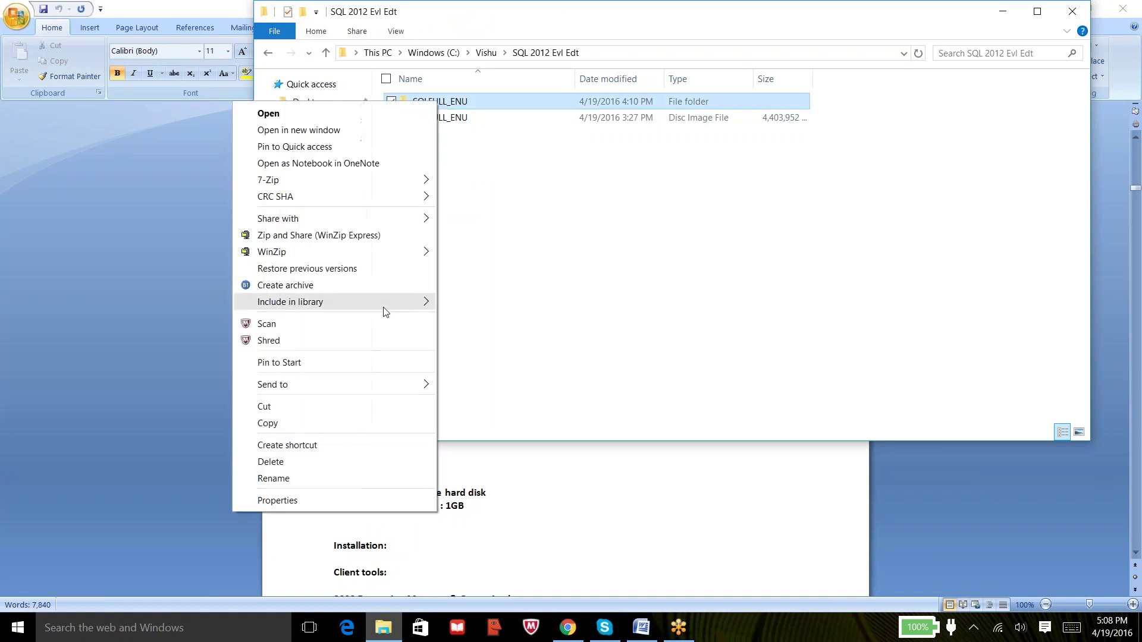
pyautogui.click(299, 461)
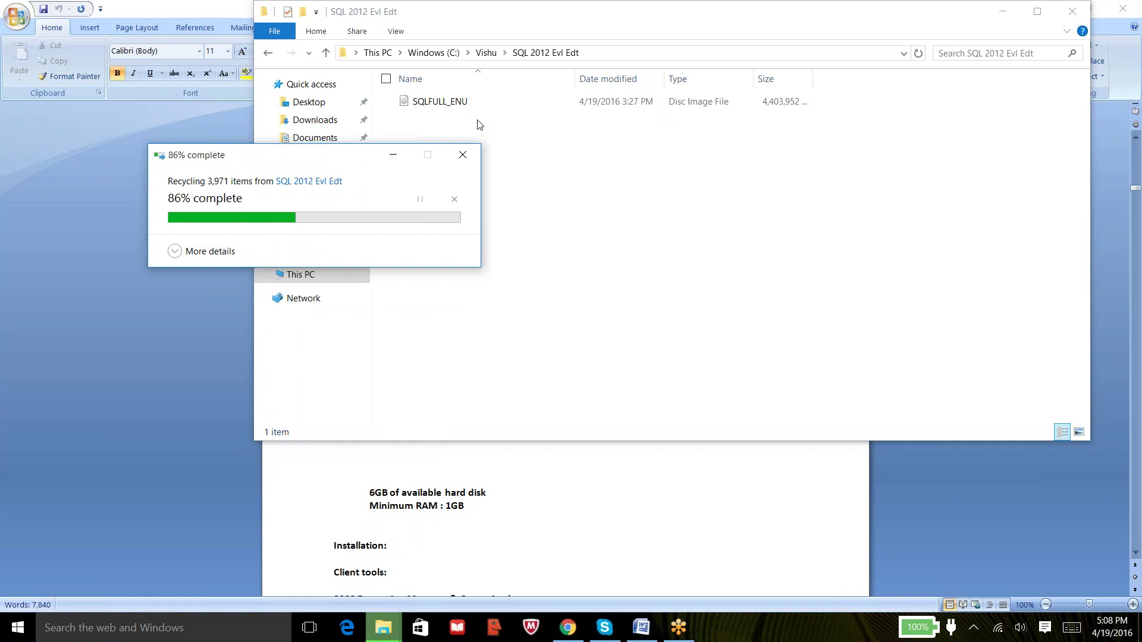
# Extract the SQLFULL_ENU disc image with 7-Zip into a new SQLFULL_ENU folder.
pyautogui.click(448, 109)
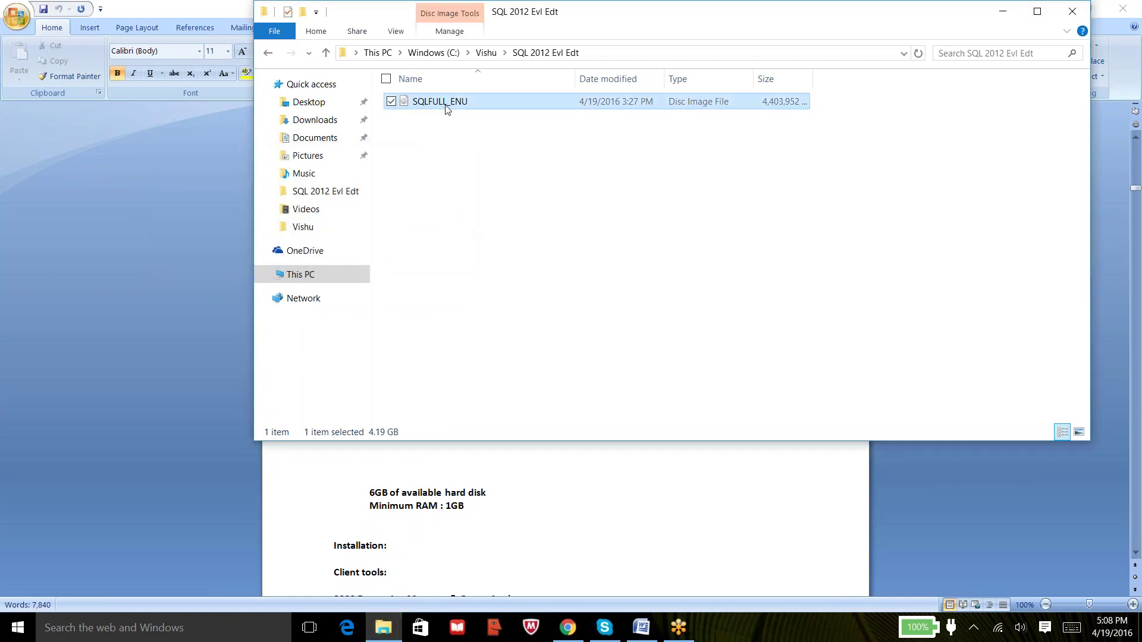
pyautogui.rightClick(448, 108)
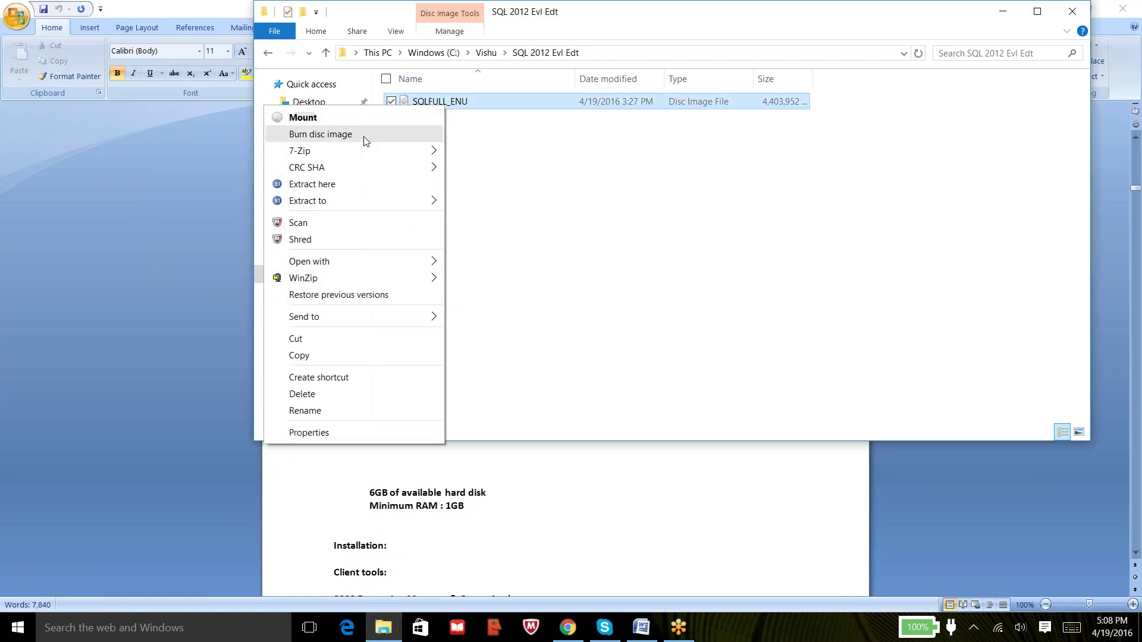
pyautogui.moveTo(341, 153)
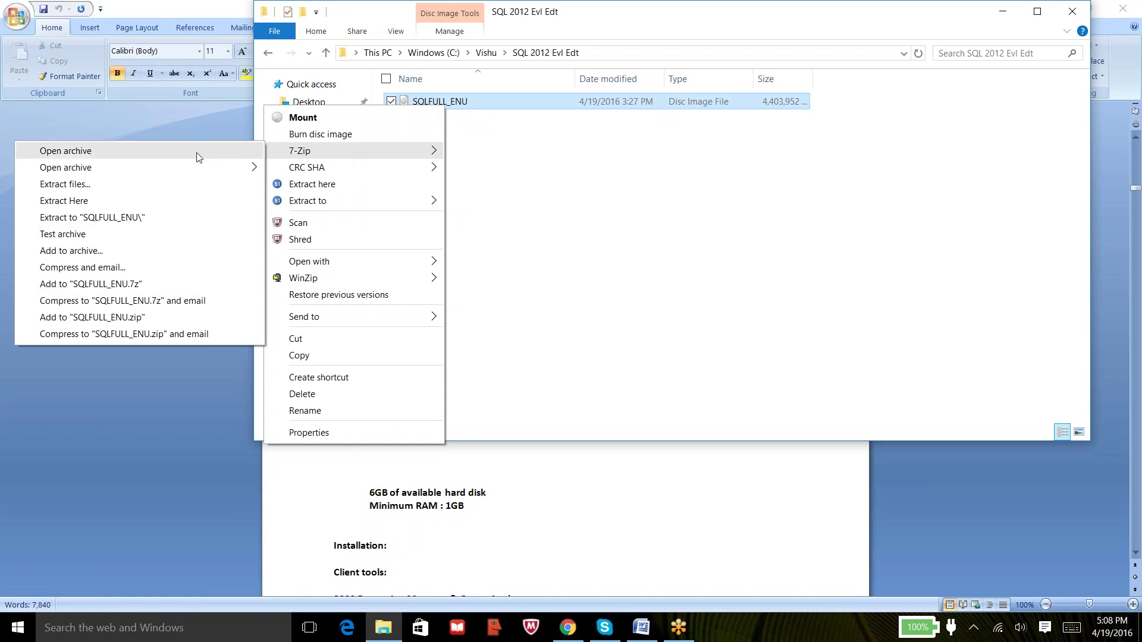
pyautogui.click(102, 217)
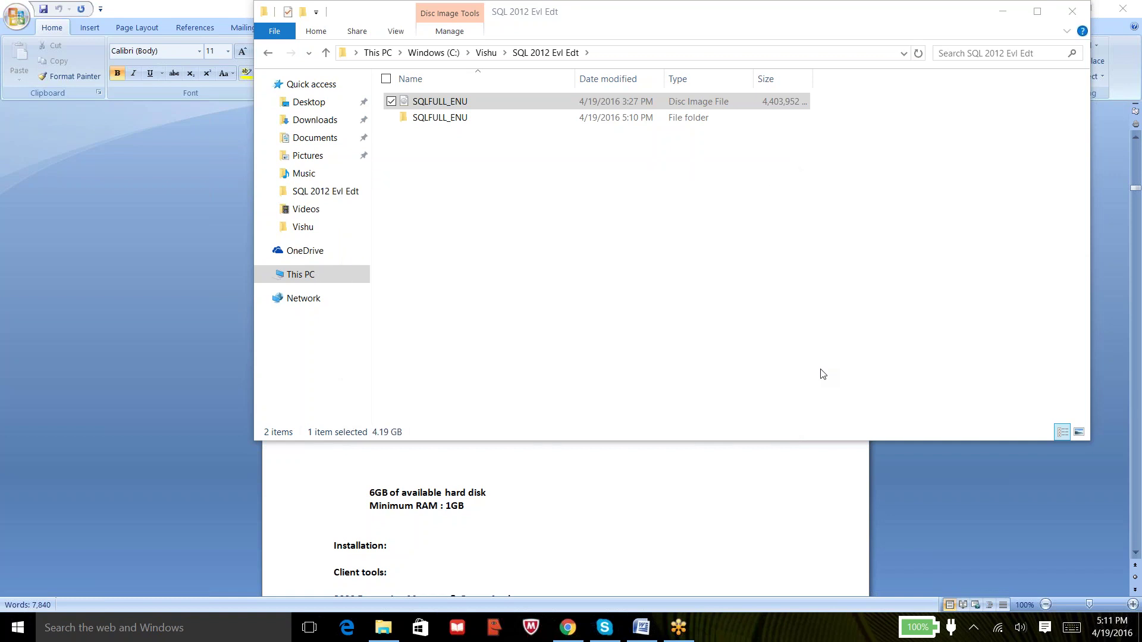
# Open the extracted SQLFULL_ENU folder and run setup.exe as administrator.
pyautogui.click(436, 122)
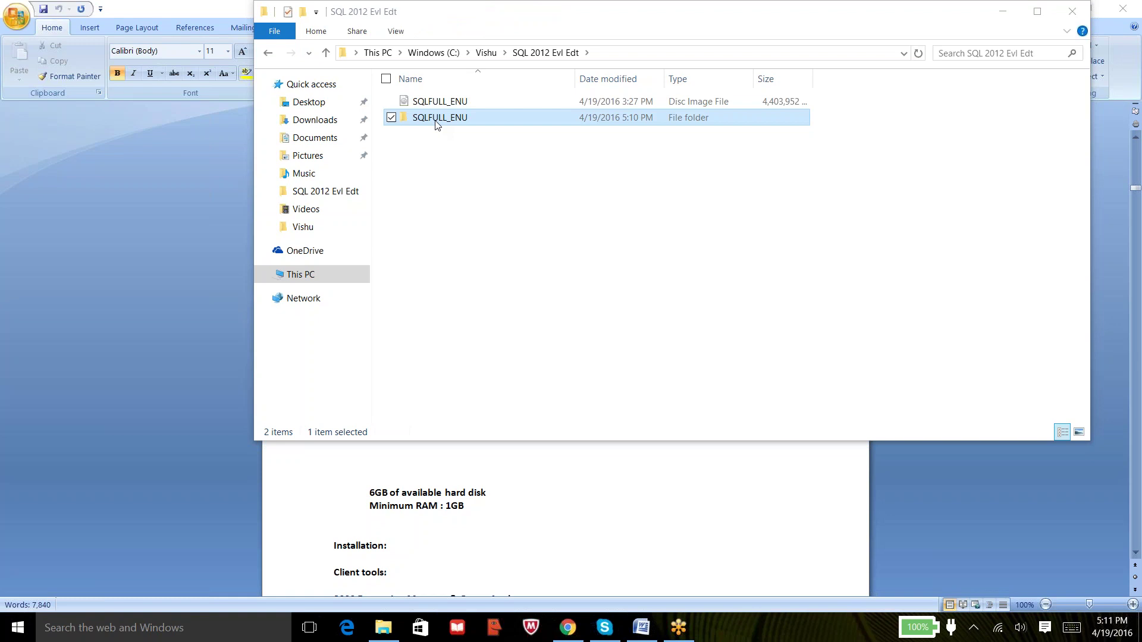
pyautogui.doubleClick(436, 121)
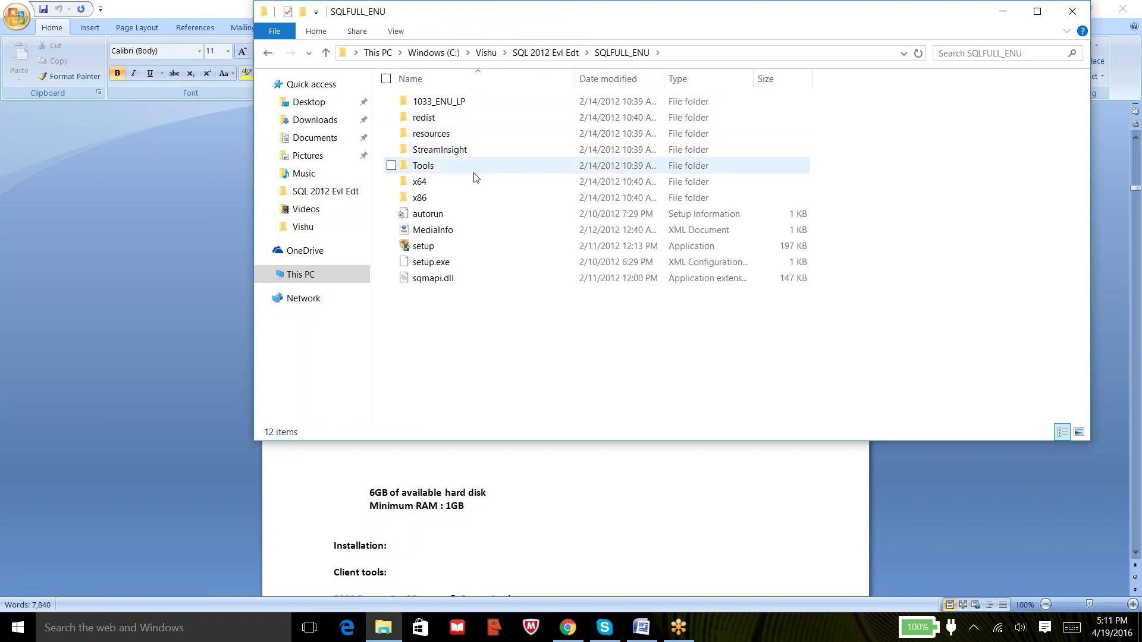
pyautogui.click(421, 251)
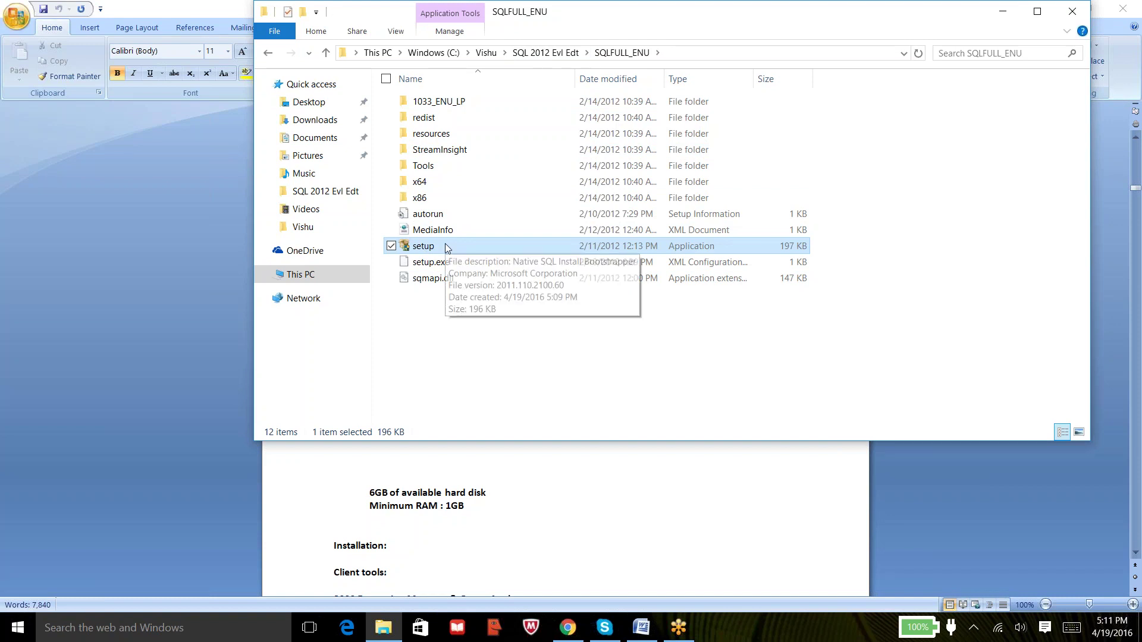
pyautogui.doubleClick(441, 246)
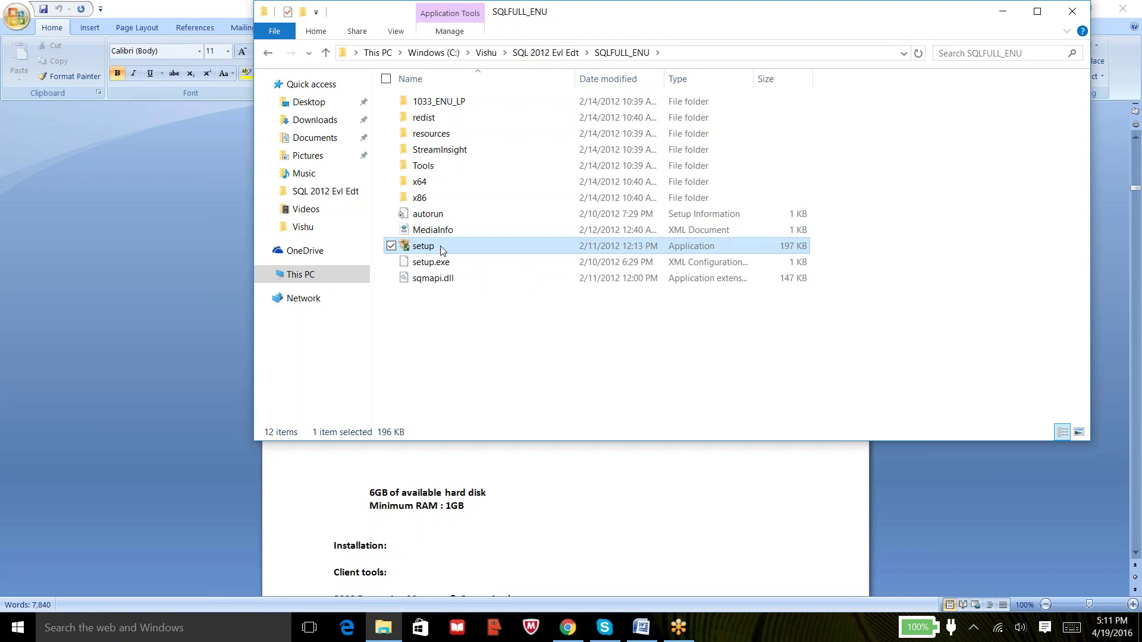
pyautogui.rightClick(441, 247)
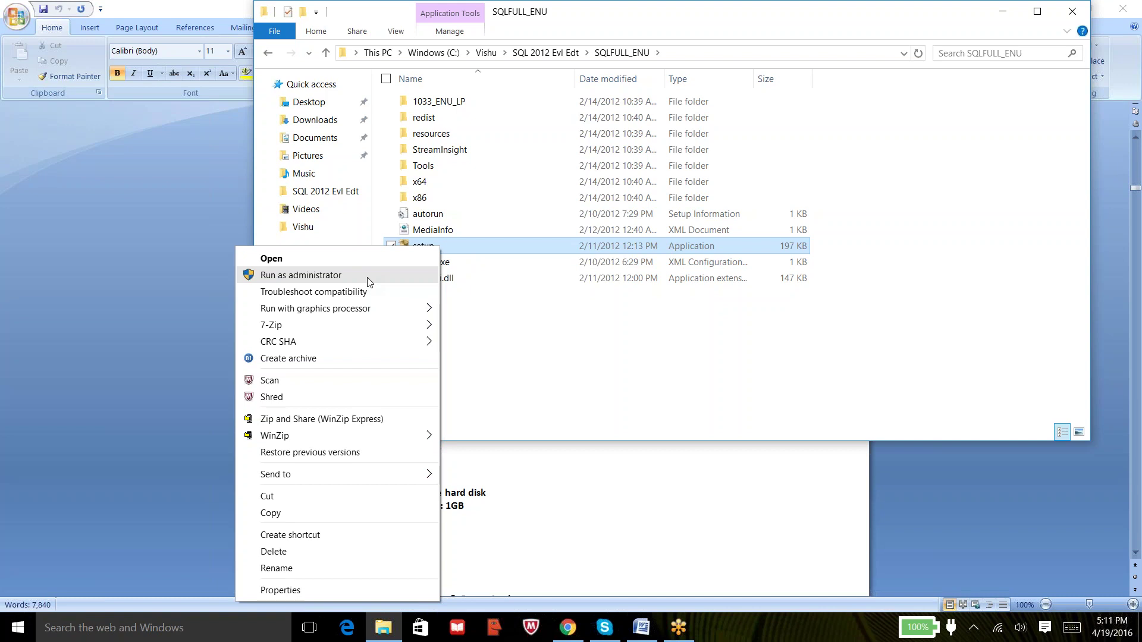
pyautogui.click(368, 276)
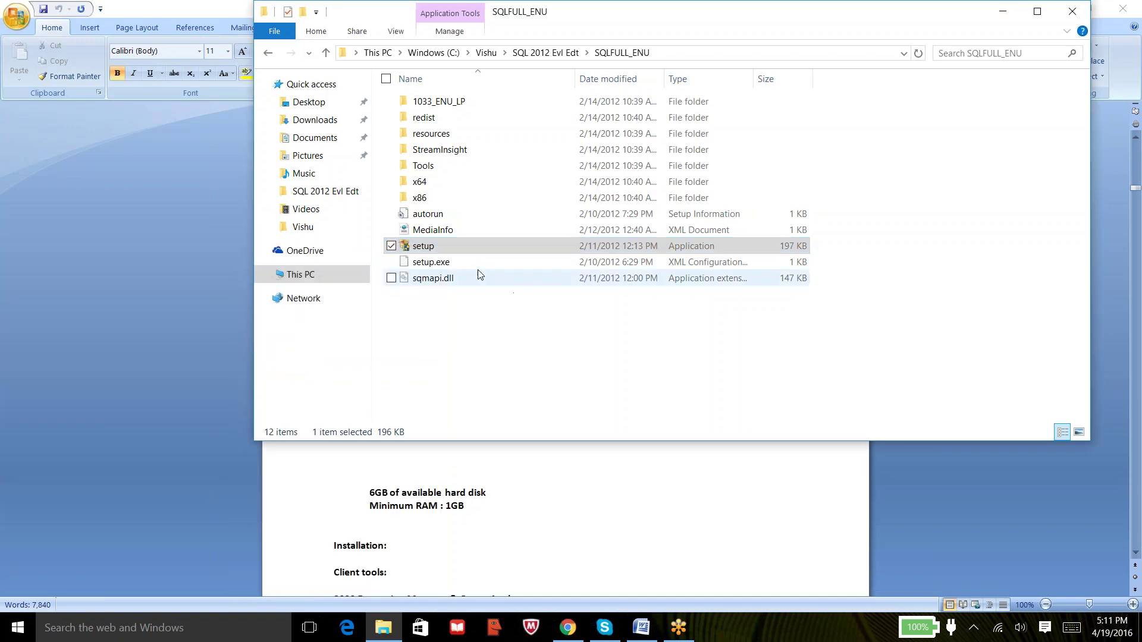
pyautogui.rightClick(437, 246)
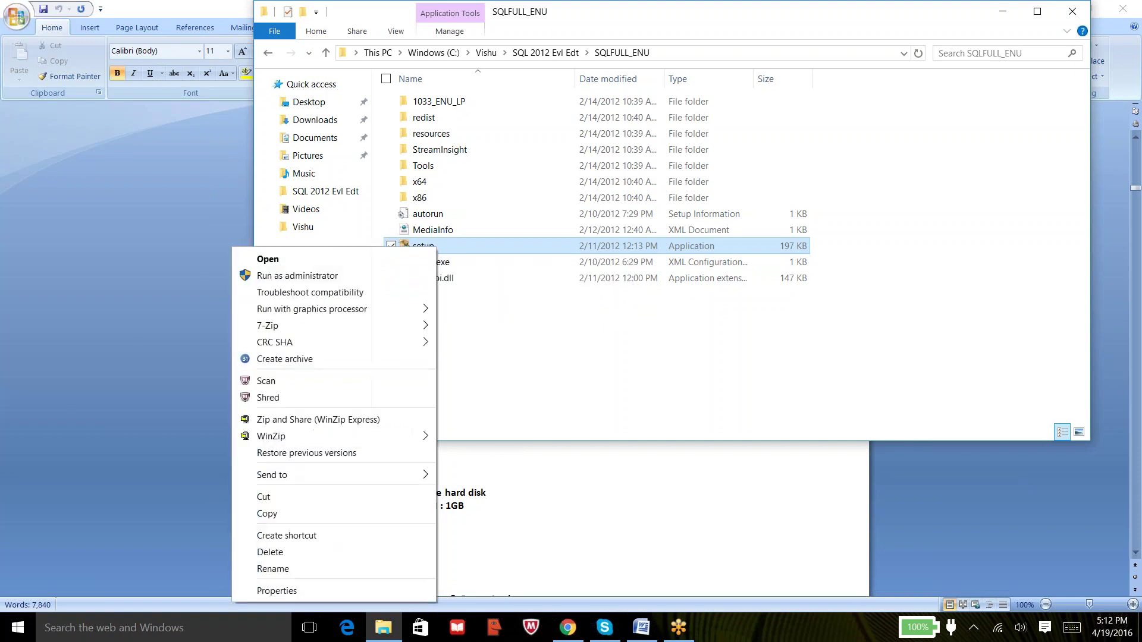
pyautogui.click(348, 286)
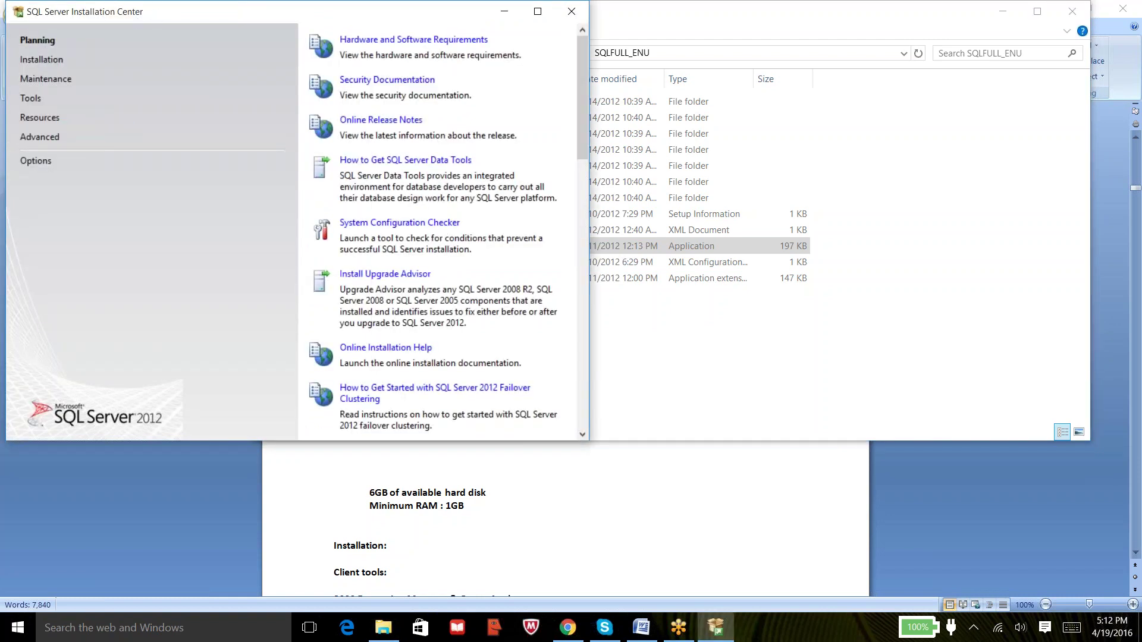
# From the Installation page, start a new SQL Server stand-alone installation.
pyautogui.click(41, 61)
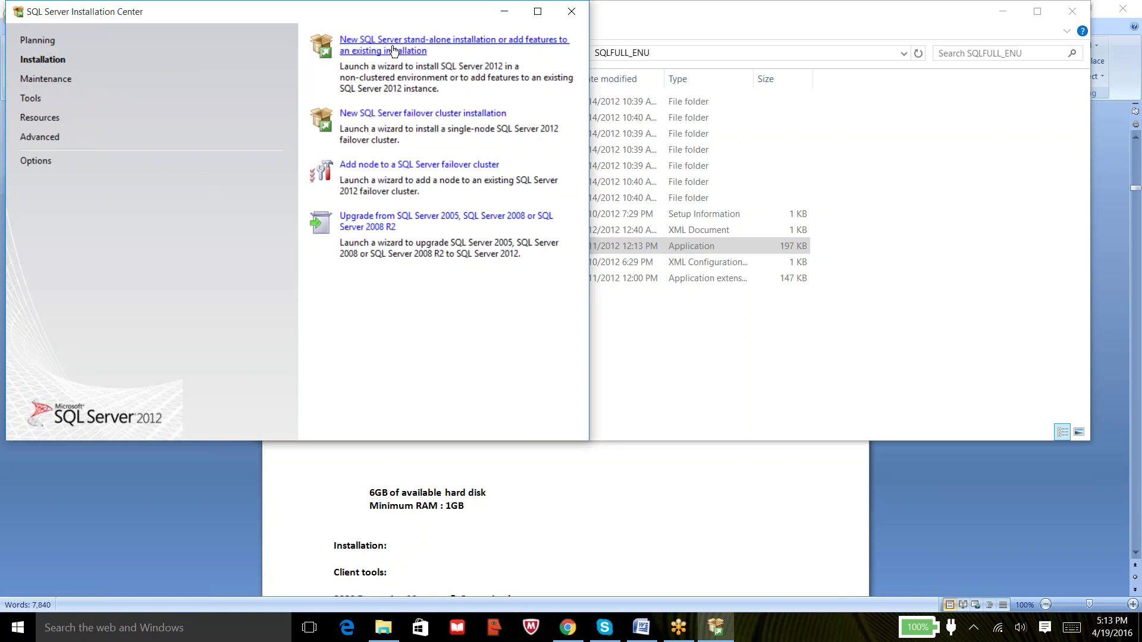
pyautogui.click(393, 50)
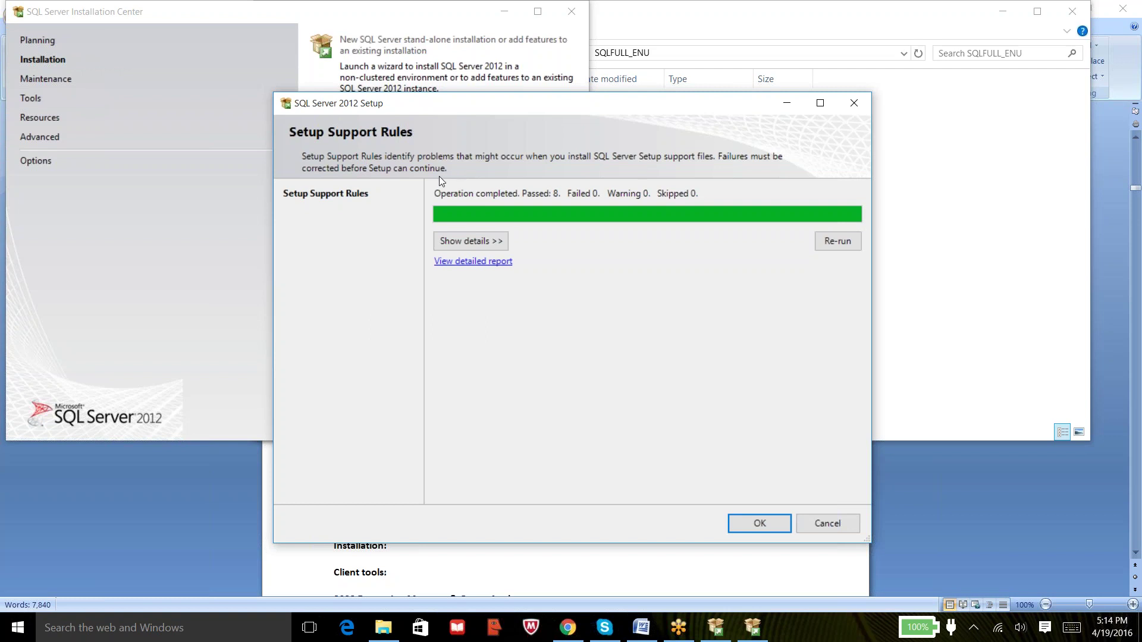
# Review the eight passed Setup Support Rules in detail, then confirm with OK.
pyautogui.click(483, 243)
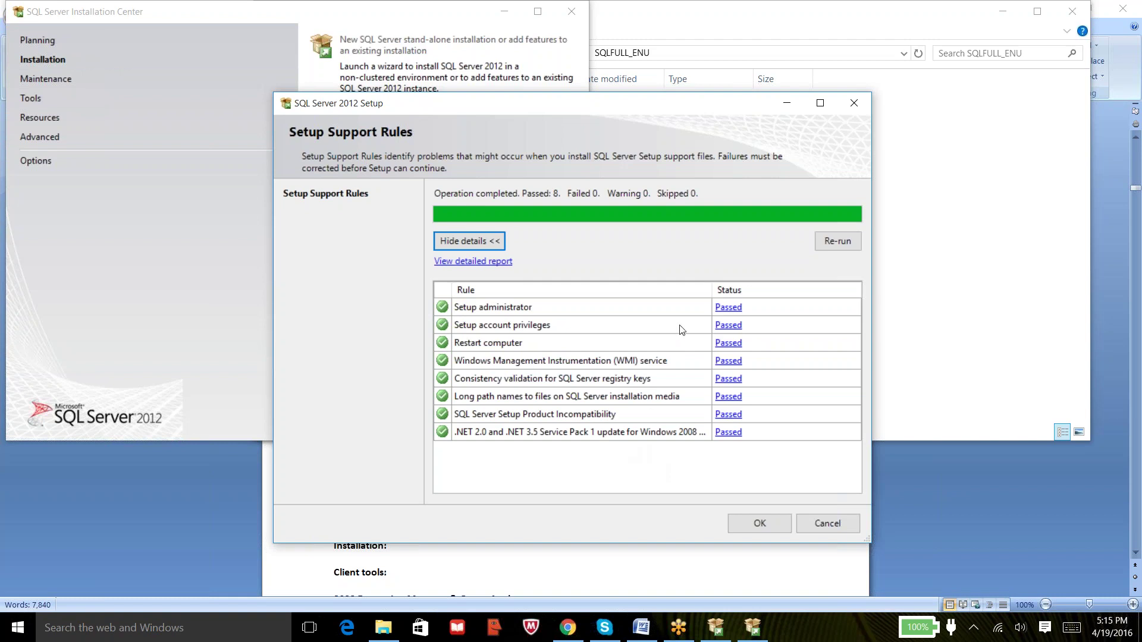
pyautogui.moveTo(712, 287); pyautogui.dragTo(727, 286)
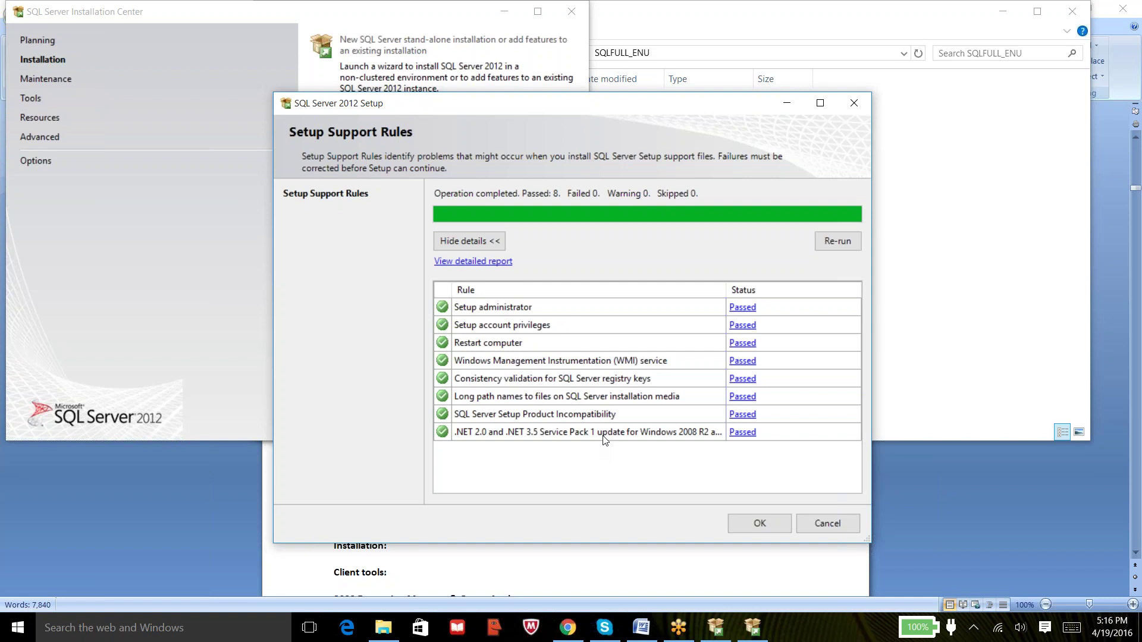
pyautogui.click(761, 522)
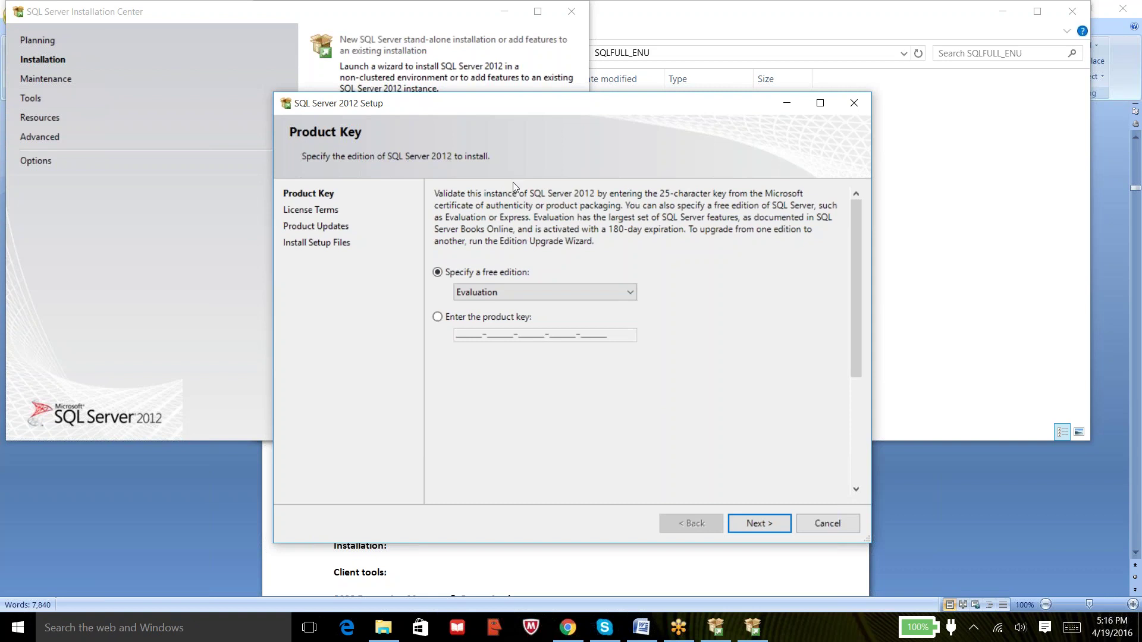
# Keep the free Evaluation edition with no product key and go to License Terms.
pyautogui.click(443, 321)
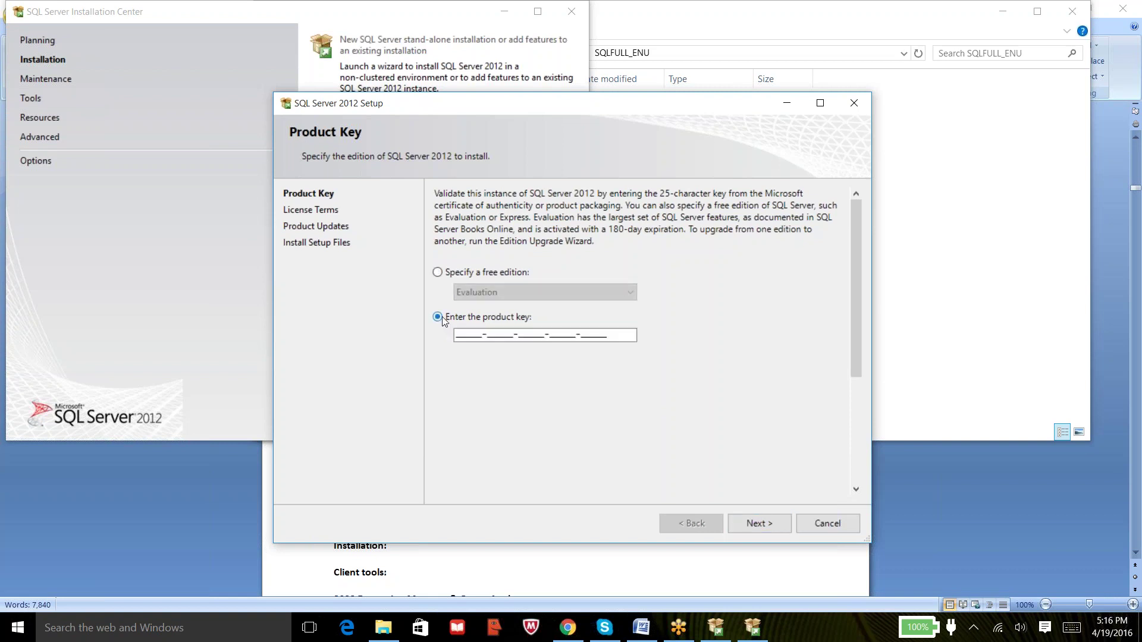
pyautogui.click(488, 338)
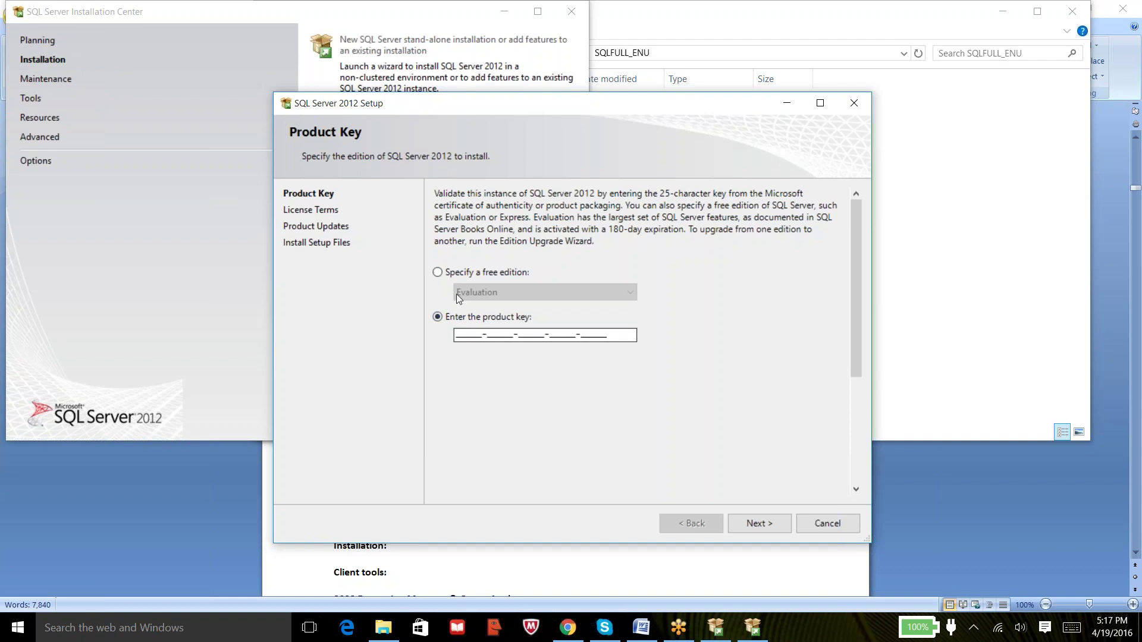
pyautogui.click(440, 274)
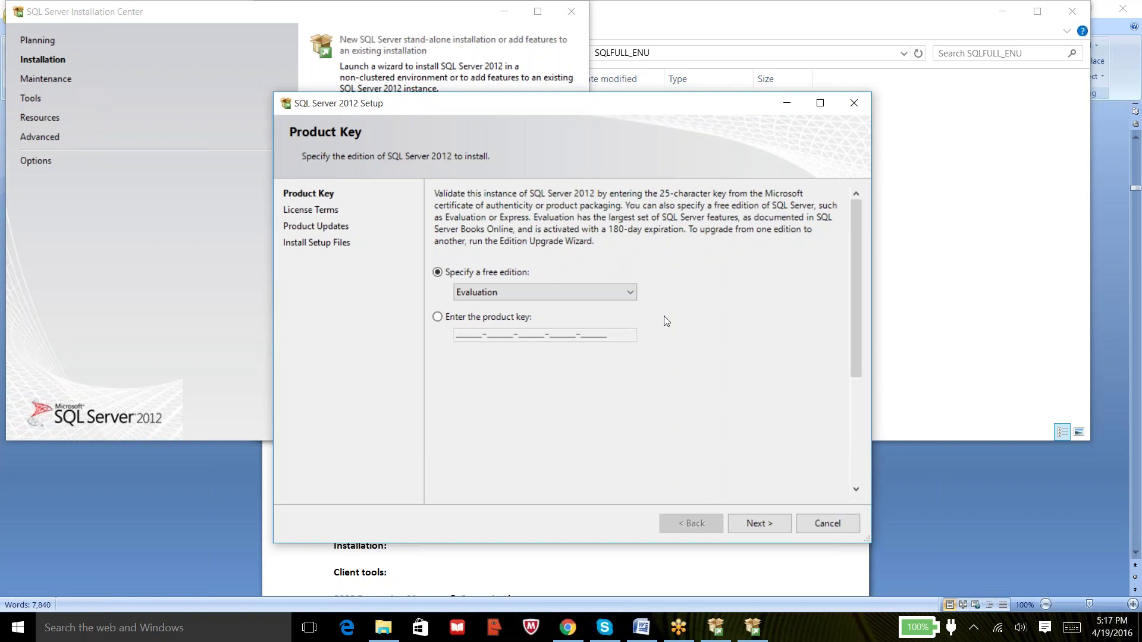
pyautogui.click(752, 523)
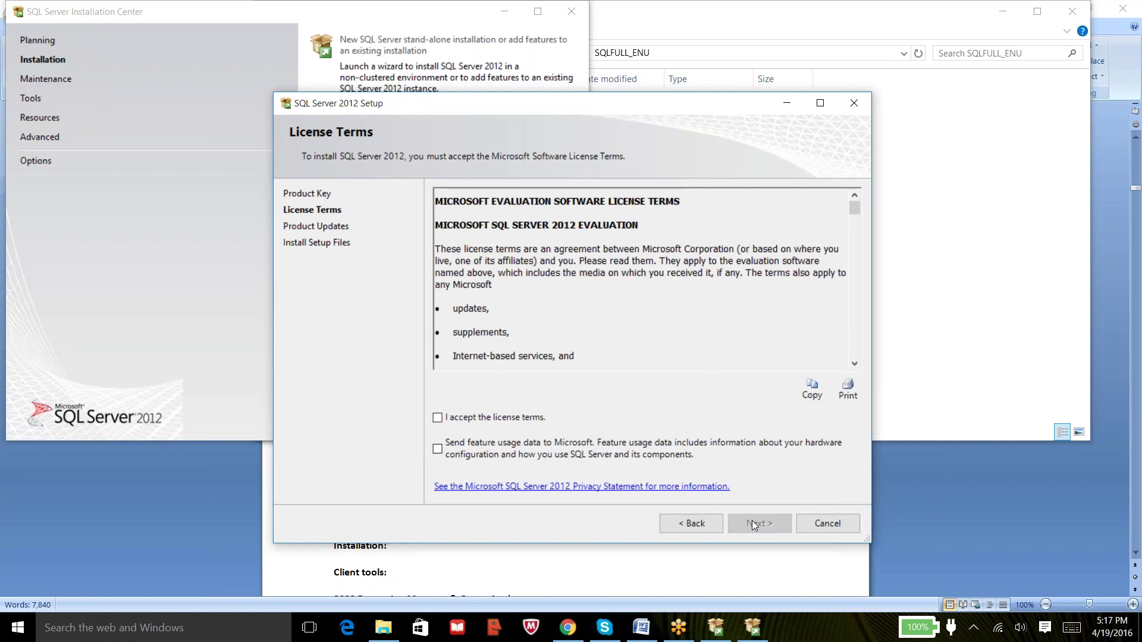
# Accept the SQL Server 2012 license terms, leaving feature usage reporting off.
pyautogui.click(438, 419)
pyautogui.click(1131, 359)
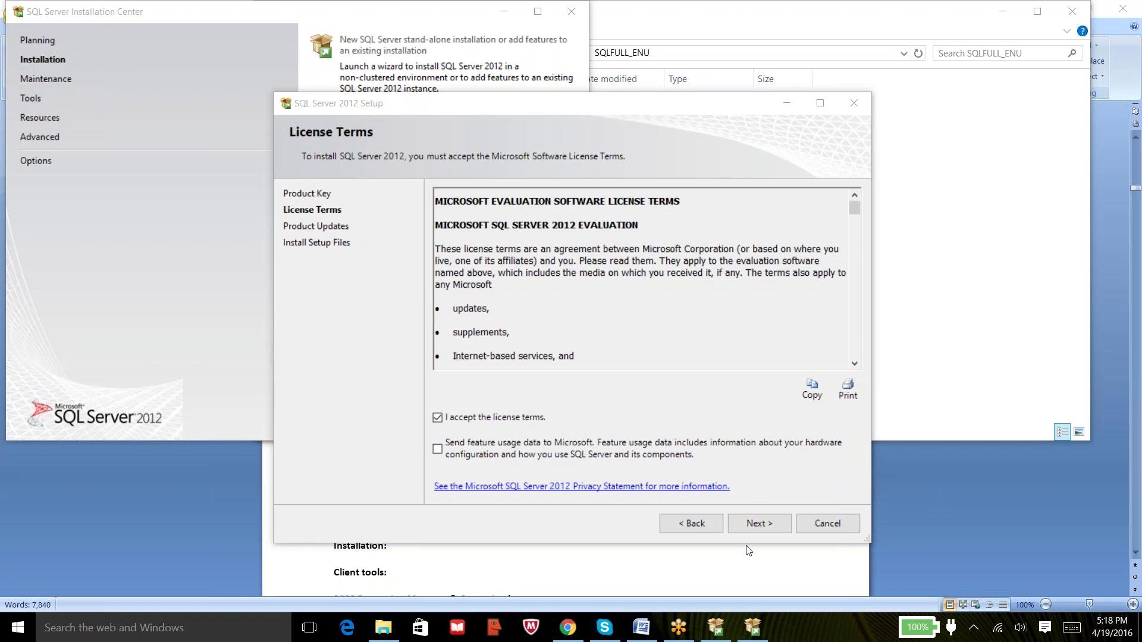
# Exclude the SQL Server product updates and continue to installing the setup files.
pyautogui.click(754, 522)
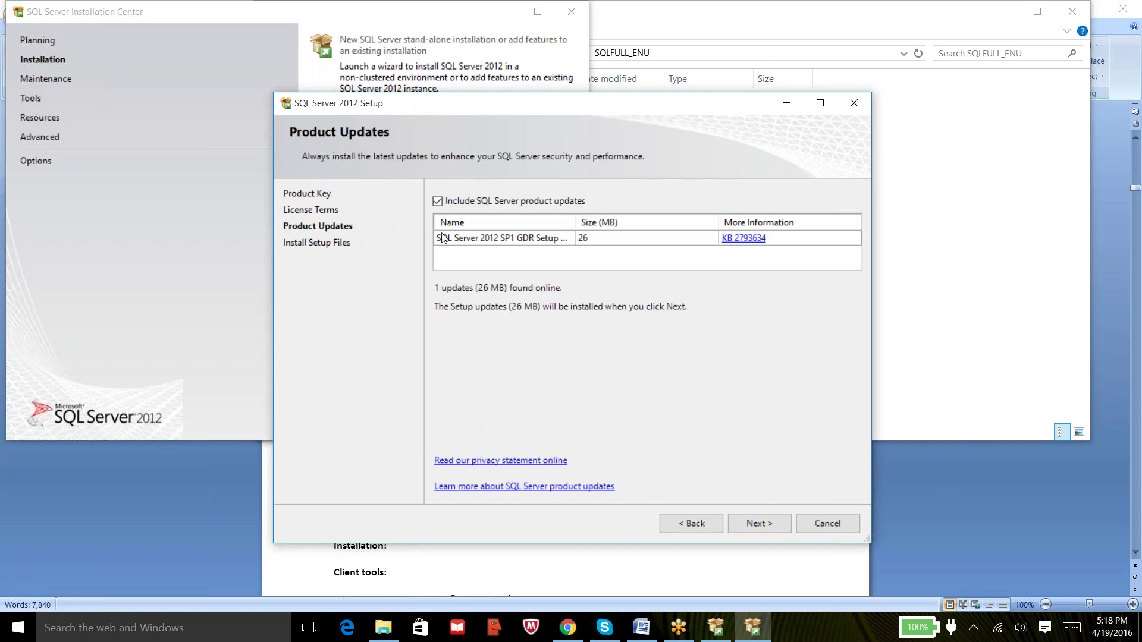
pyautogui.click(438, 202)
pyautogui.click(768, 524)
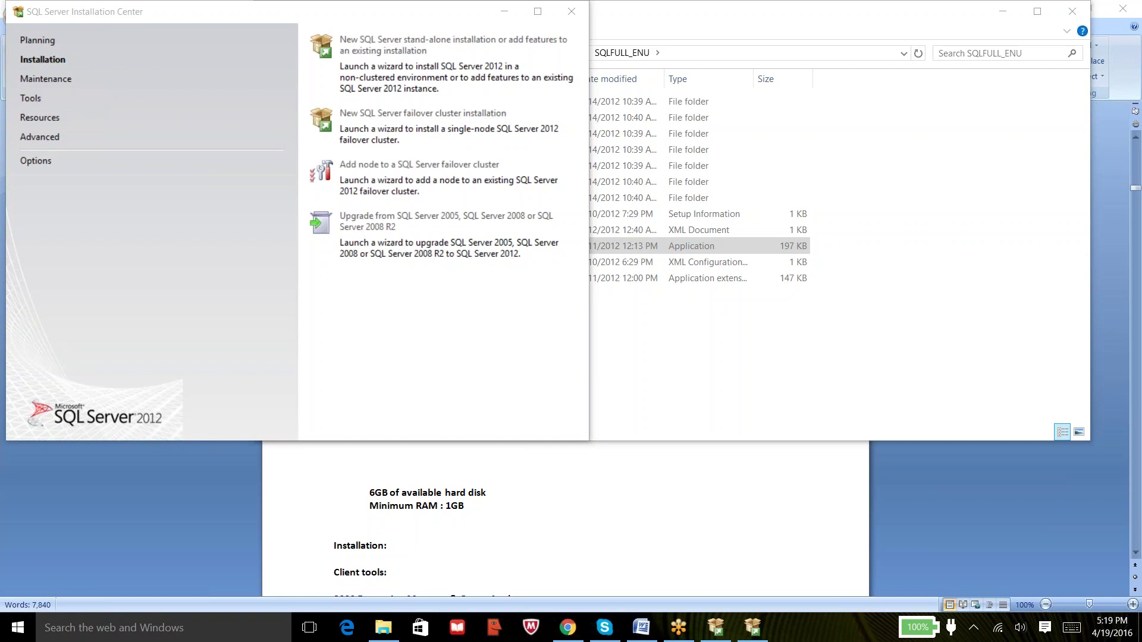
# View the Windows Firewall warning details and close them with OK.
pyautogui.click(752, 628)
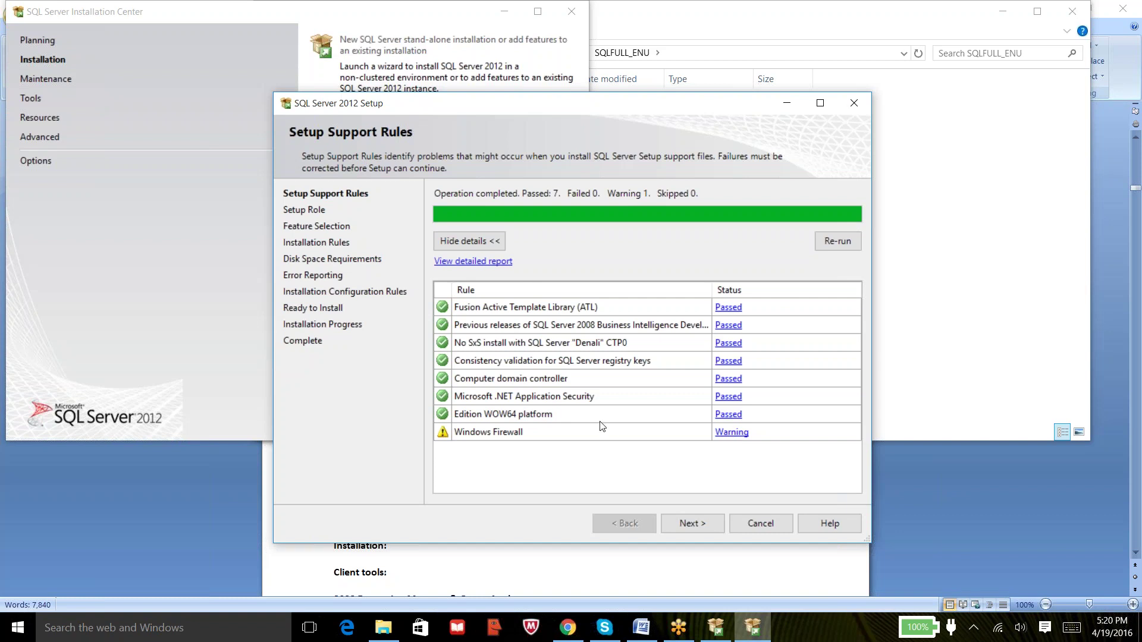
pyautogui.click(735, 433)
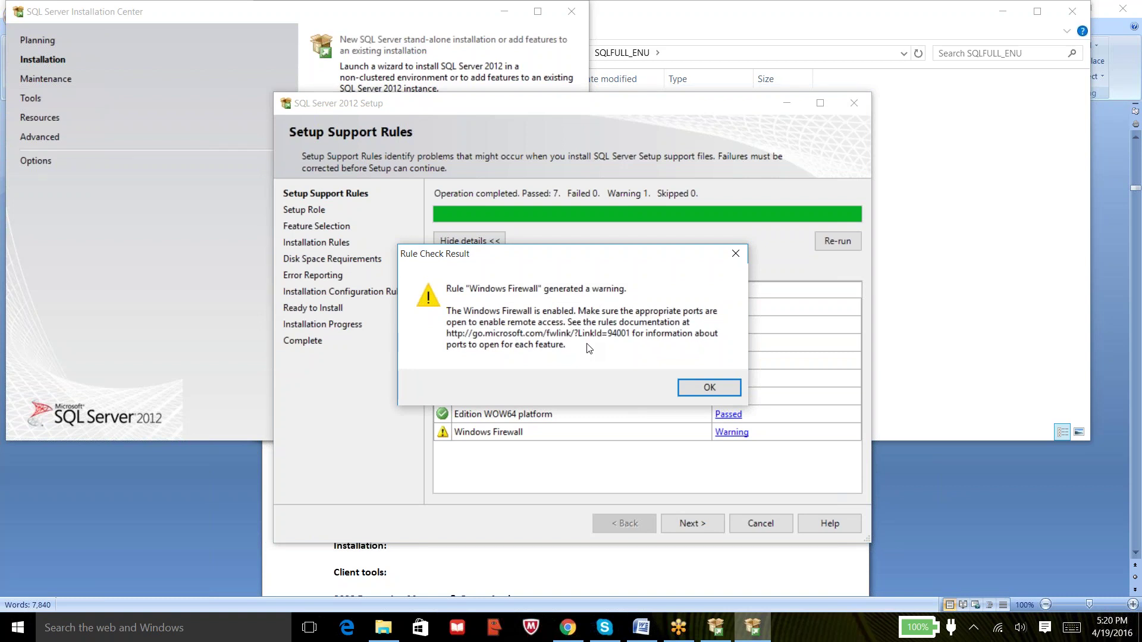
pyautogui.click(704, 390)
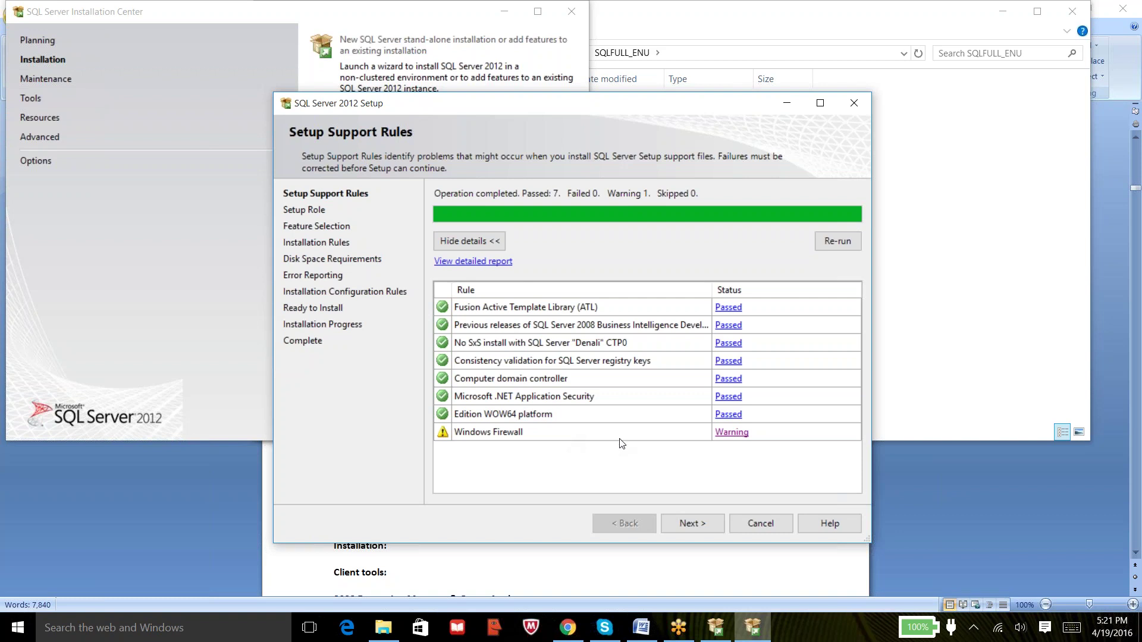
# Continue past the completed Setup Support Rules check to the Setup Role page.
pyautogui.click(690, 523)
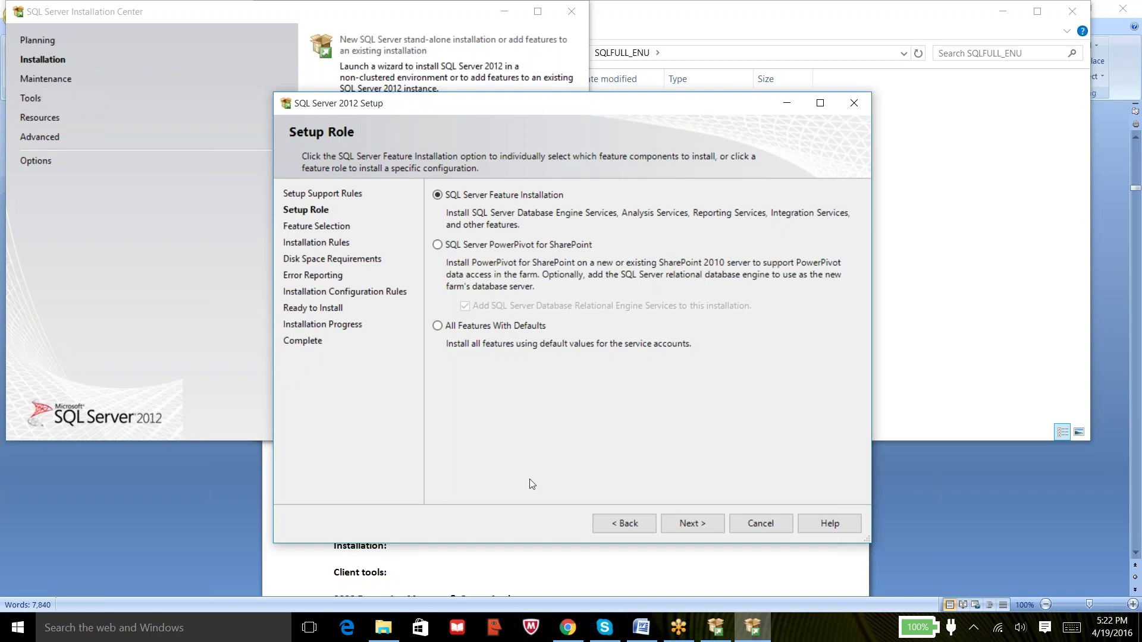
# Accept SQL Server Feature Installation, then check Database Engine Services and SQL Server Replication.
pyautogui.click(706, 526)
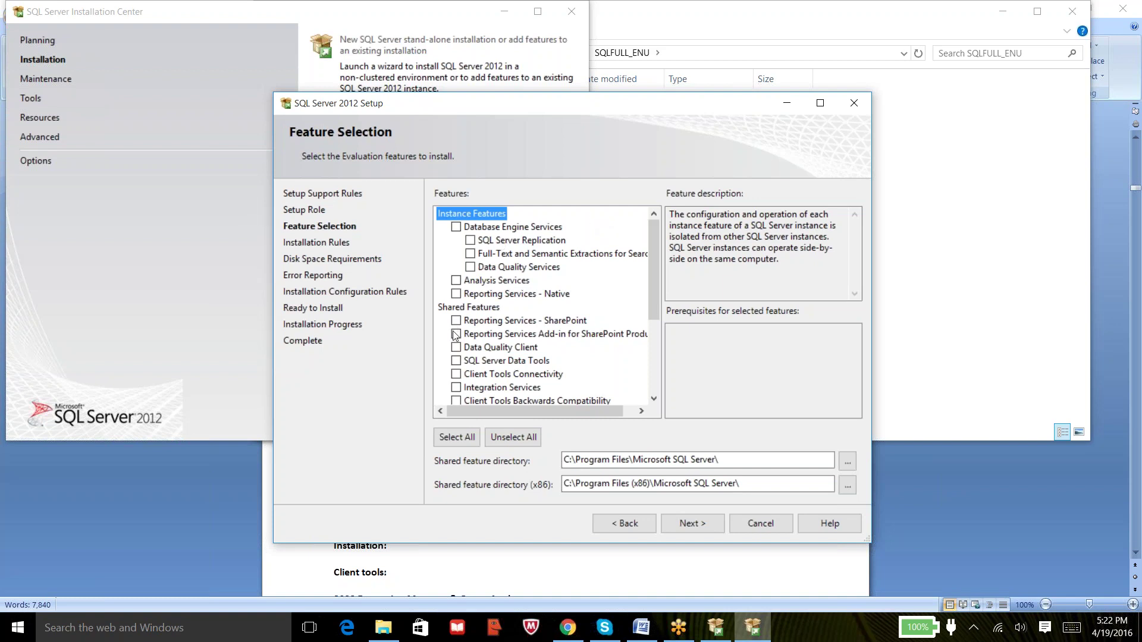
pyautogui.click(470, 241)
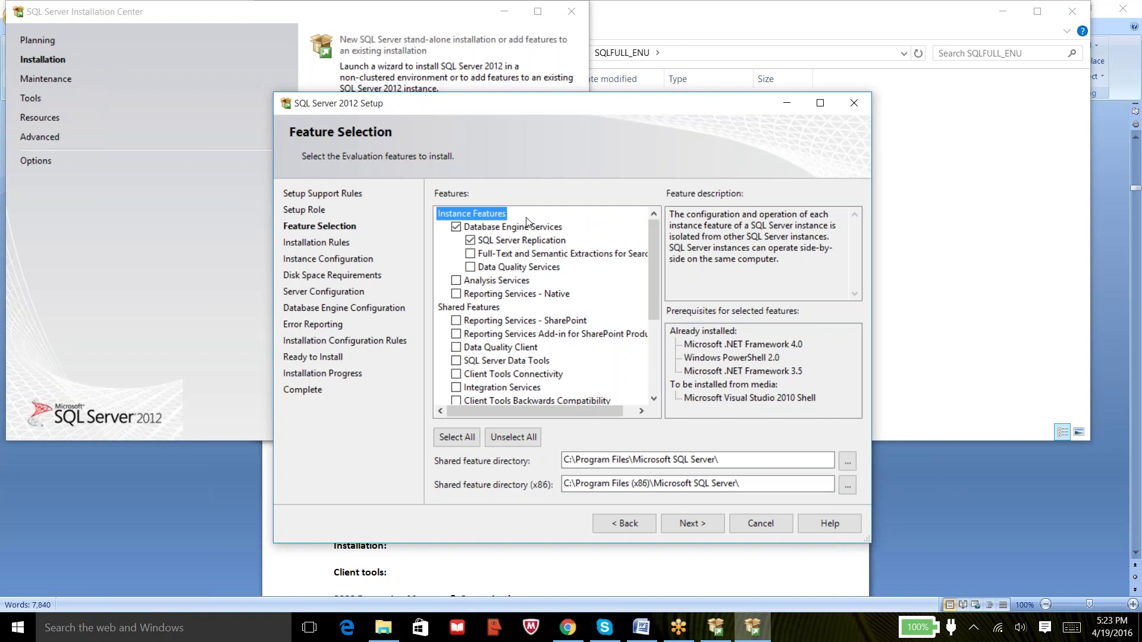
# Show the Database Engine Services description and scroll the Features list down.
pyautogui.click(494, 229)
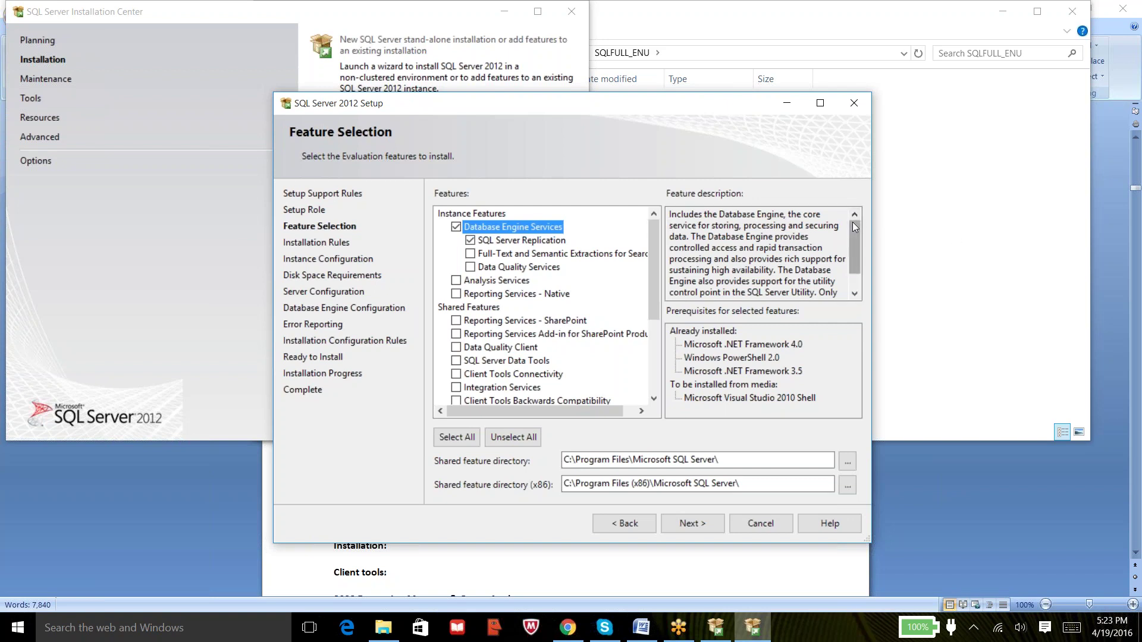
pyautogui.moveTo(852, 223)
pyautogui.mouseDown()
pyautogui.moveTo(851, 237)
pyautogui.moveTo(851, 222)
pyautogui.mouseUp()
pyautogui.moveTo(653, 273); pyautogui.dragTo(659, 327)
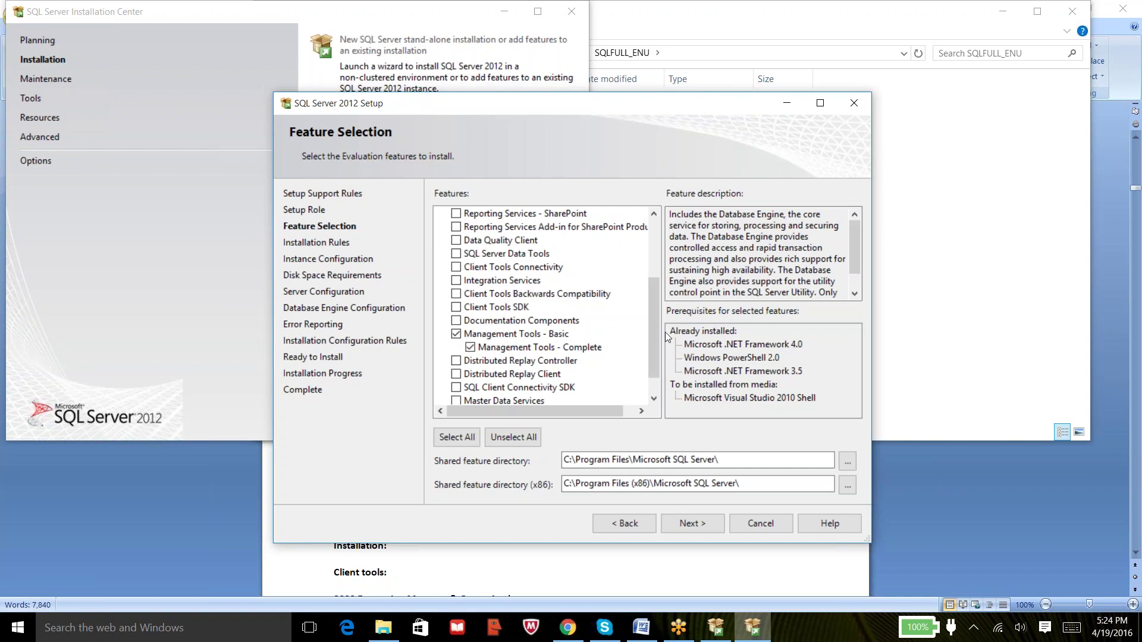
pyautogui.moveTo(653, 335); pyautogui.dragTo(648, 273)
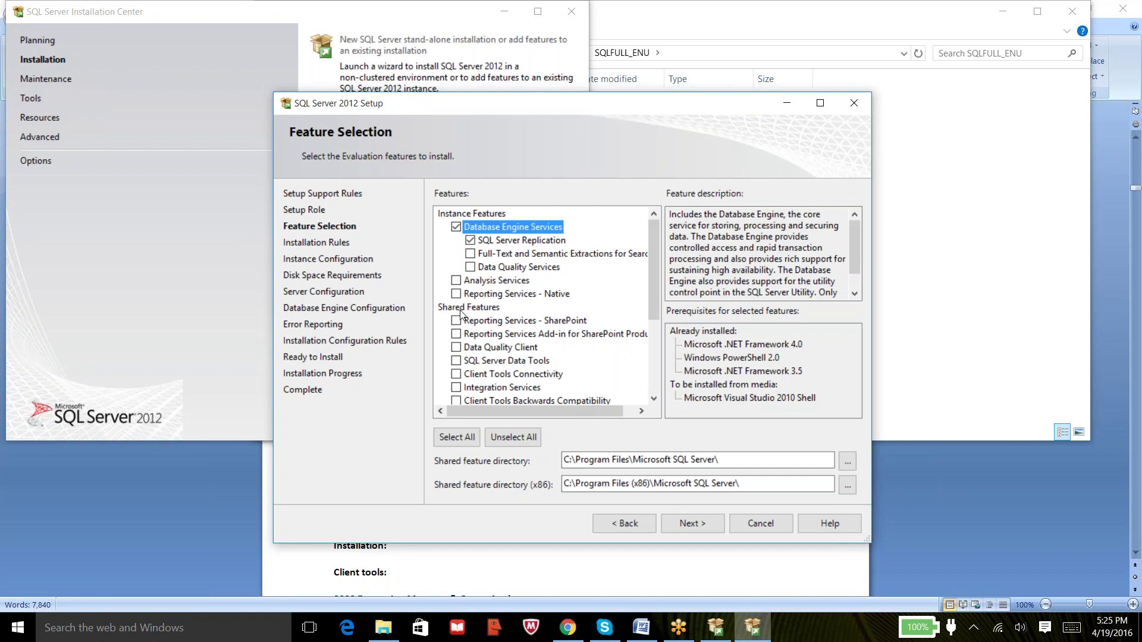
pyautogui.moveTo(655, 288); pyautogui.dragTo(655, 329)
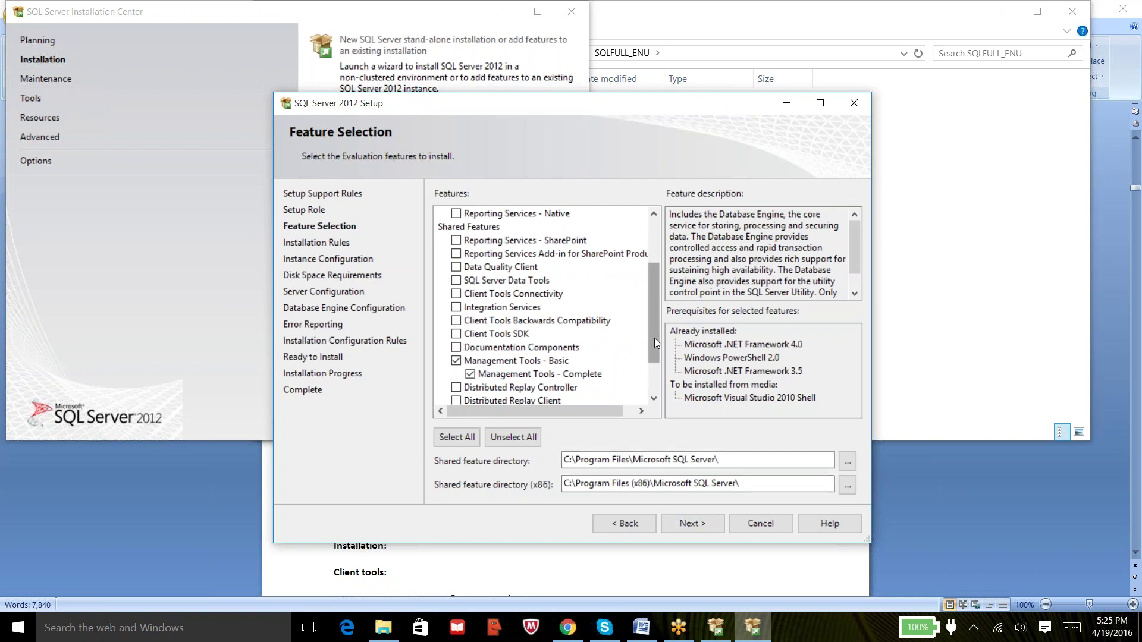
pyautogui.moveTo(654, 338); pyautogui.dragTo(655, 294)
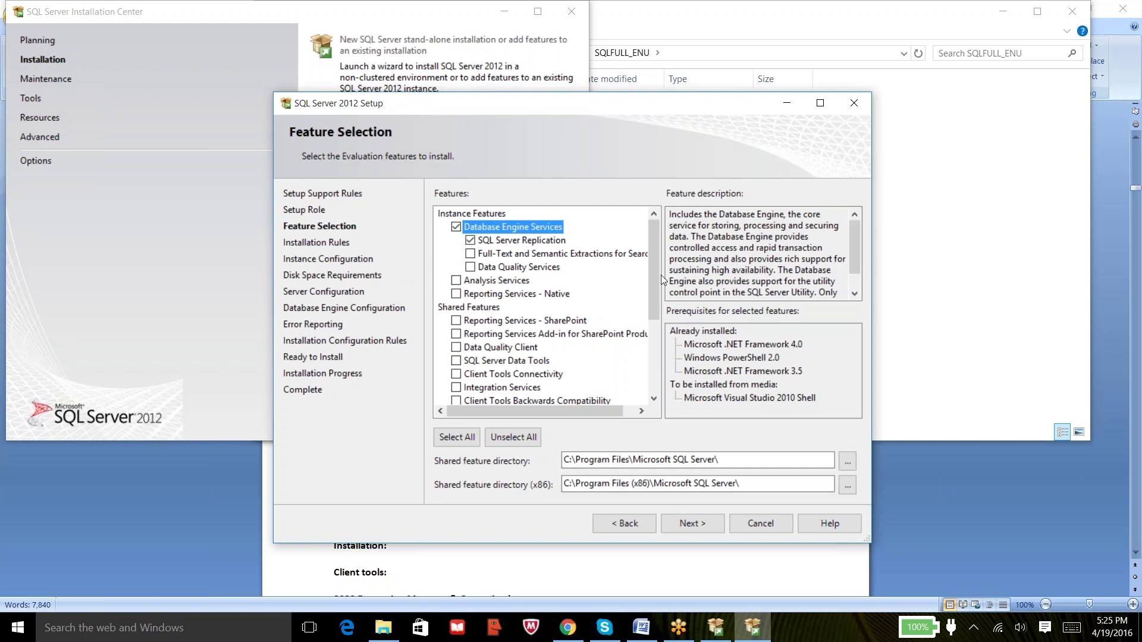
pyautogui.moveTo(653, 266); pyautogui.dragTo(657, 306)
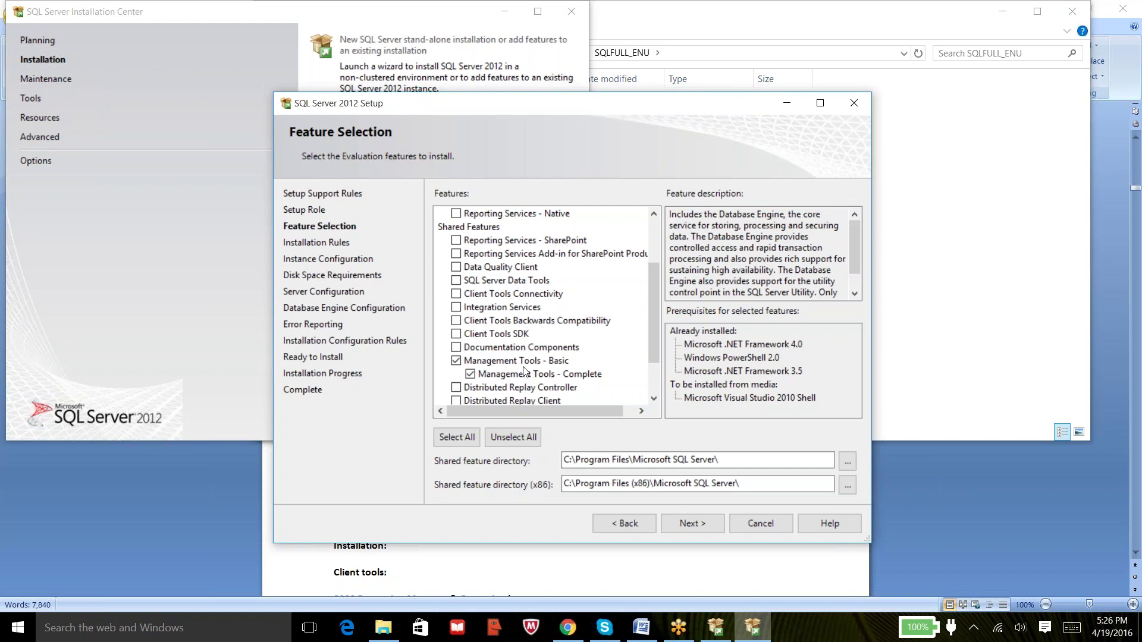
pyautogui.moveTo(654, 345); pyautogui.dragTo(666, 393)
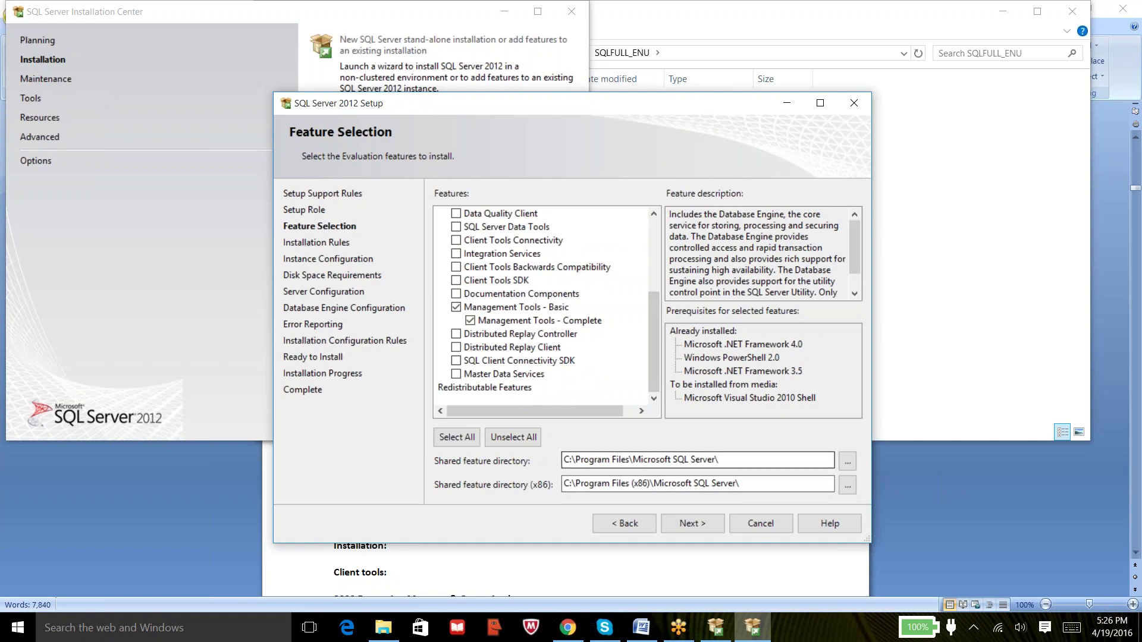
pyautogui.click(722, 464)
pyautogui.moveTo(722, 464); pyautogui.dragTo(562, 463)
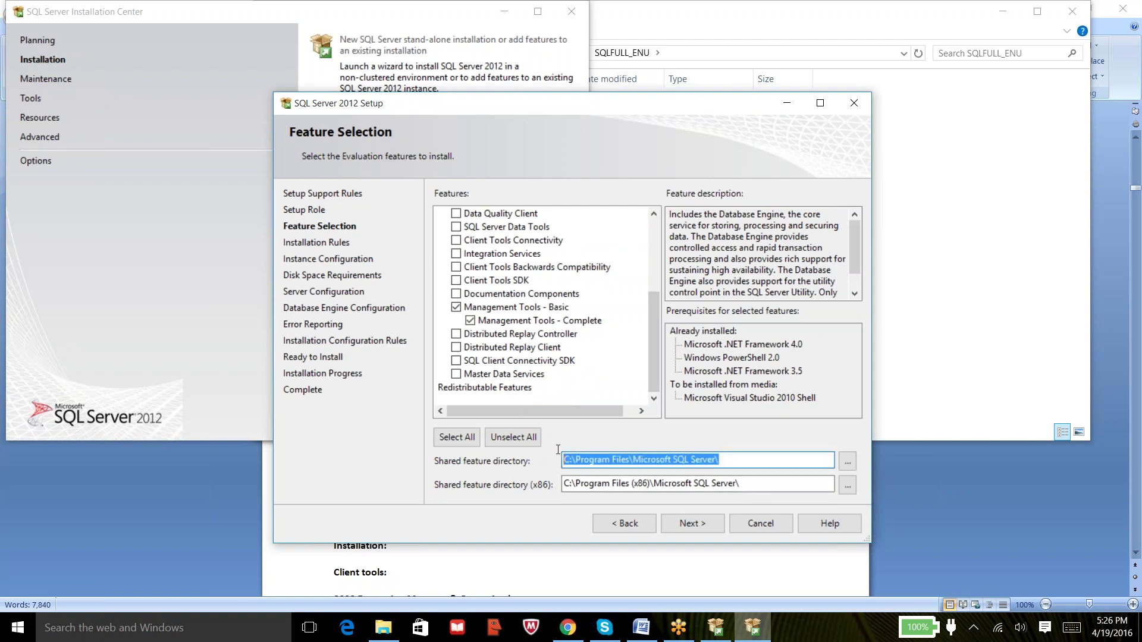
pyautogui.moveTo(759, 483); pyautogui.dragTo(563, 483)
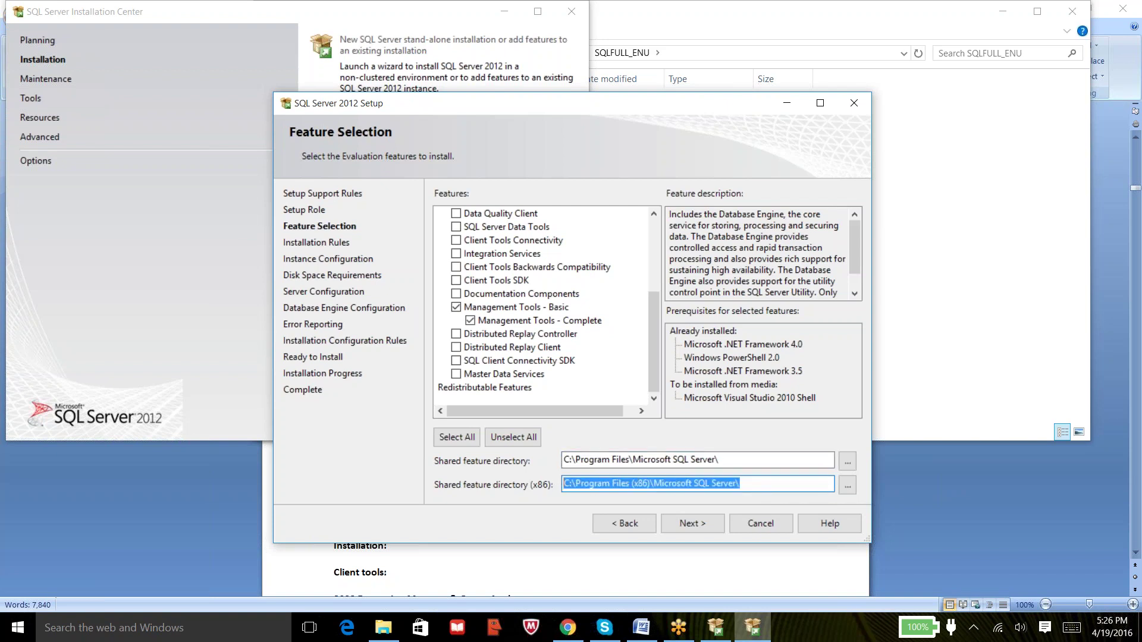
pyautogui.moveTo(721, 460); pyautogui.dragTo(552, 454)
pyautogui.hotkey('ctrl', 'c')
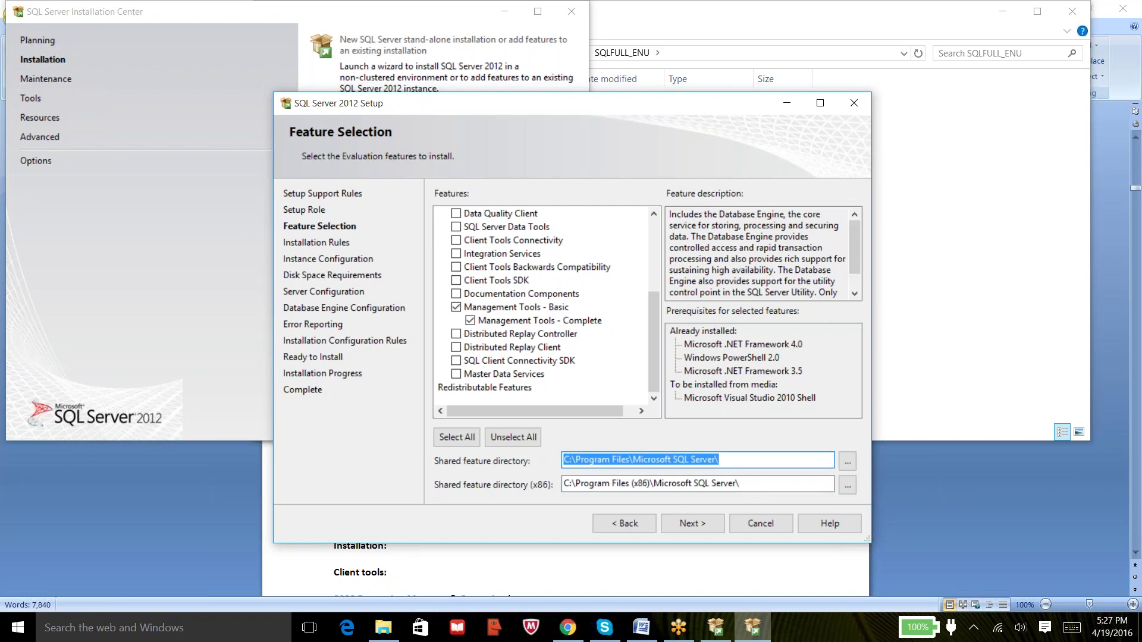
# In File Explorer, go to the pasted Microsoft SQL Server path and open the 110 folder.
pyautogui.click(390, 635)
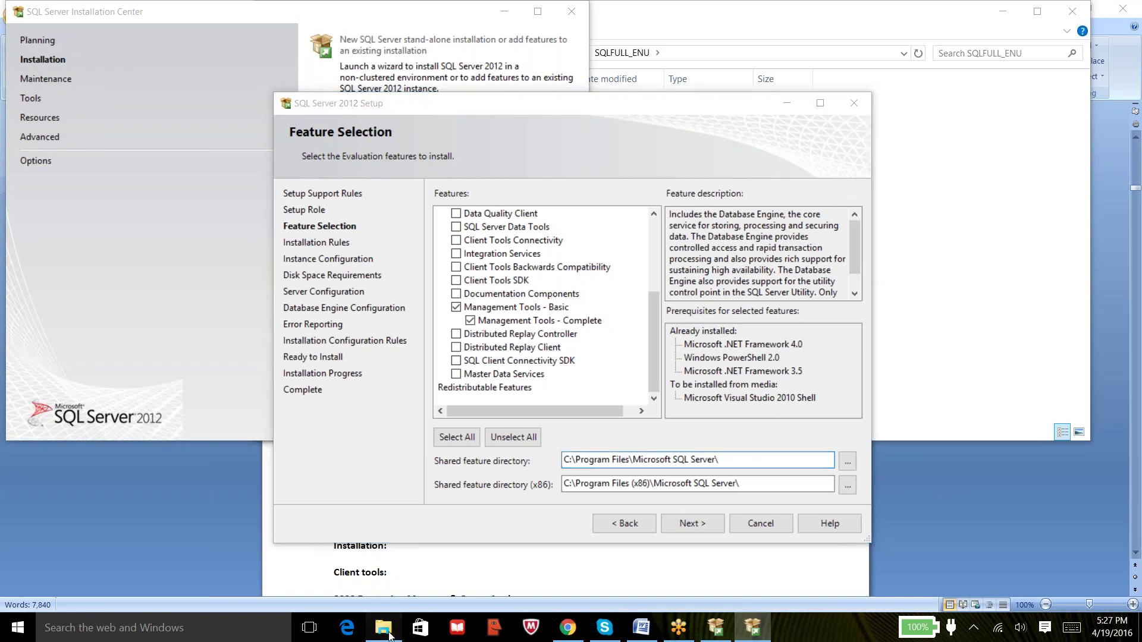
pyautogui.click(726, 57)
pyautogui.hotkey('ctrl', 'v')
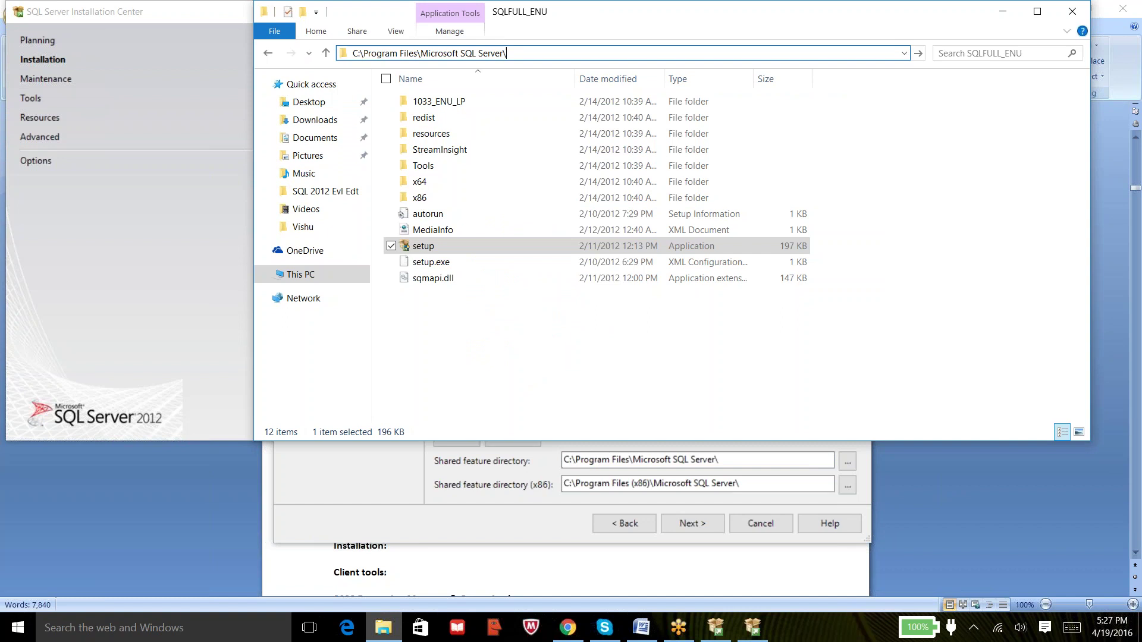
pyautogui.press('Return')
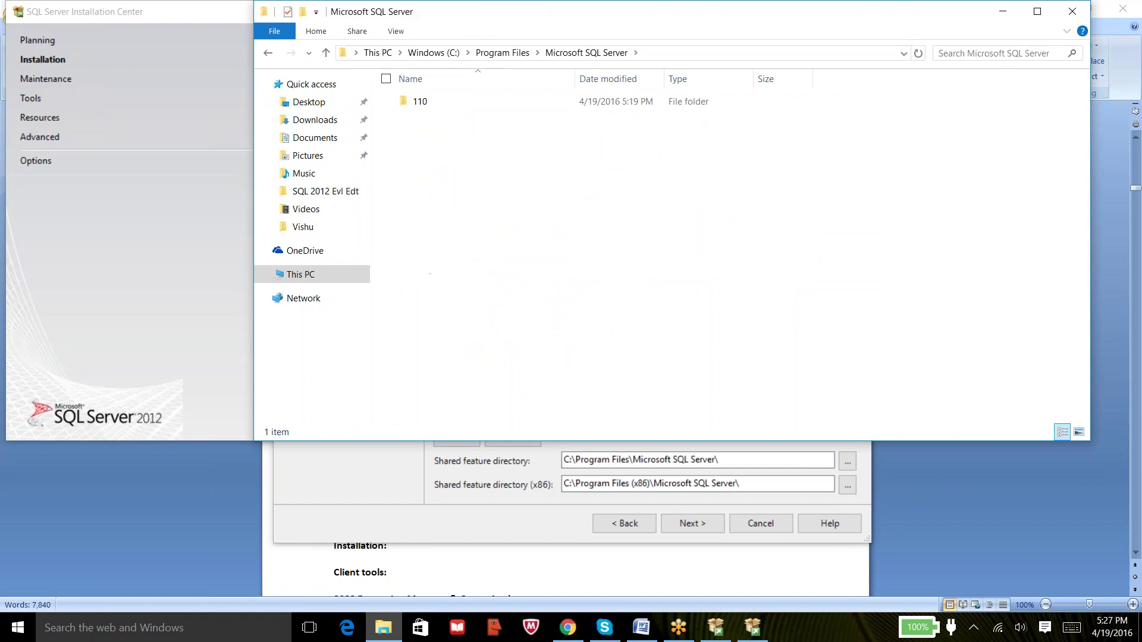
pyautogui.doubleClick(436, 102)
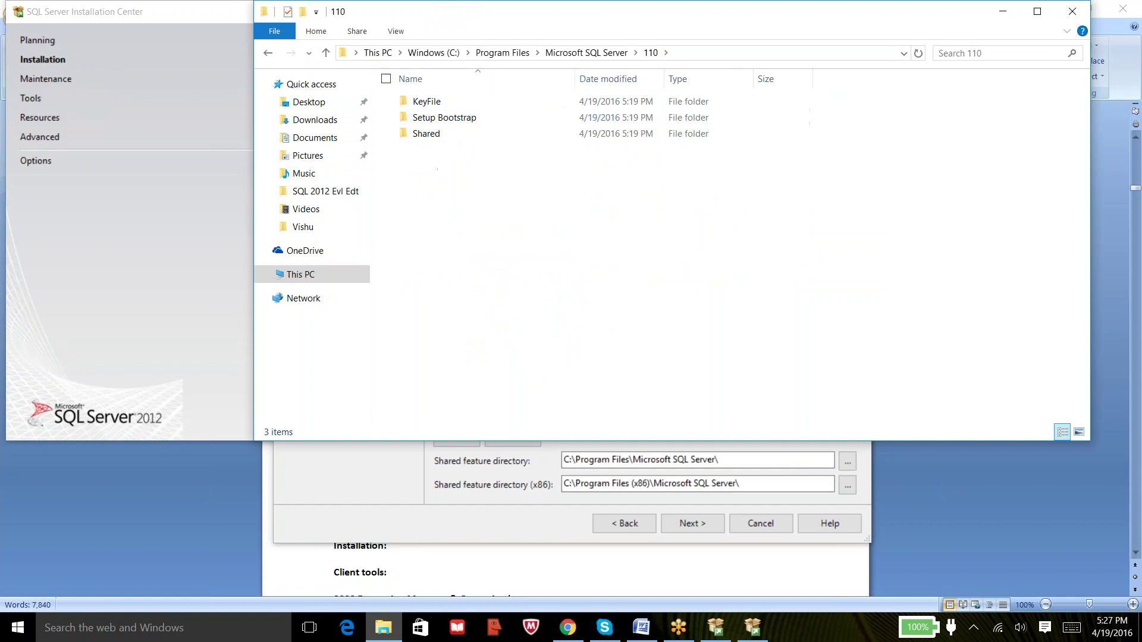
# Return to Program Files, reopen Microsoft SQL Server, and move the window aside.
pyautogui.click(510, 55)
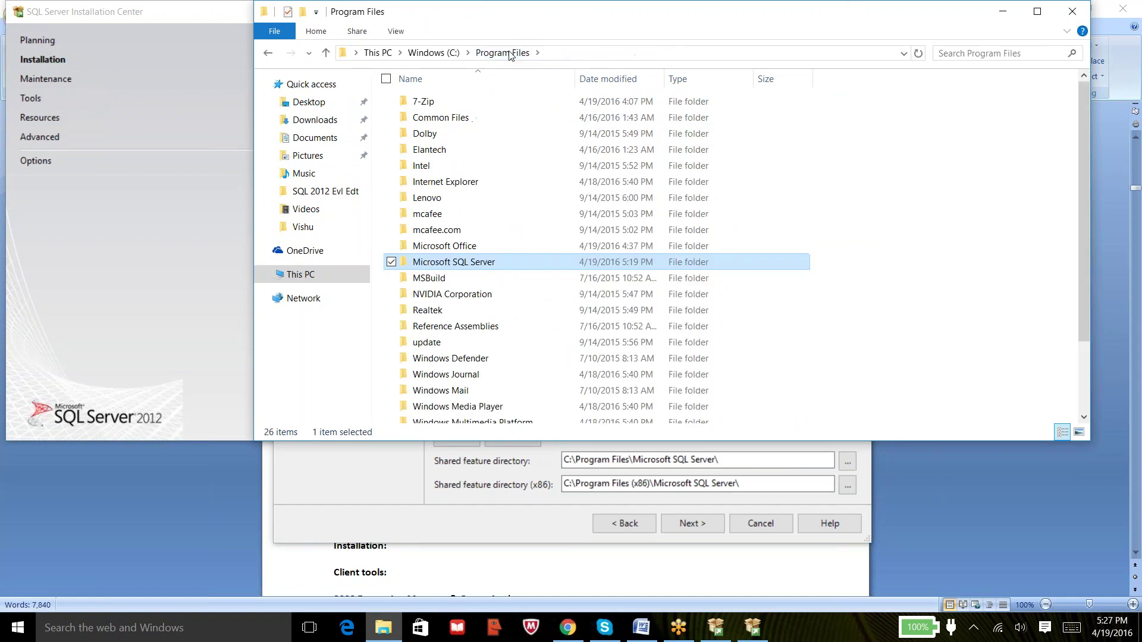
pyautogui.doubleClick(447, 264)
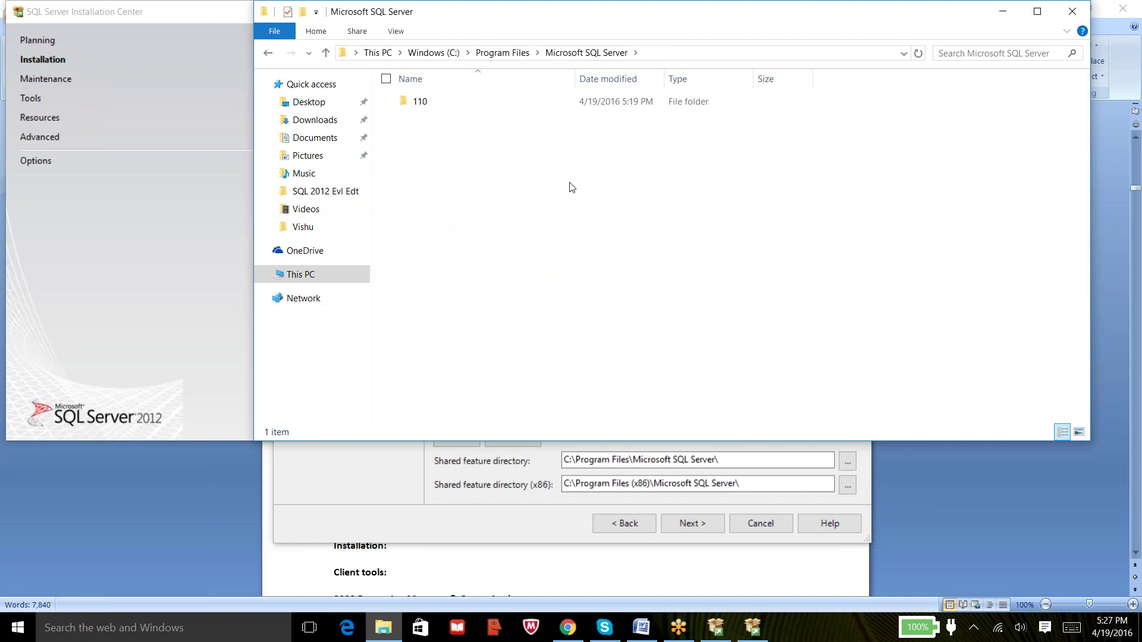
pyautogui.moveTo(759, 19); pyautogui.dragTo(525, 165)
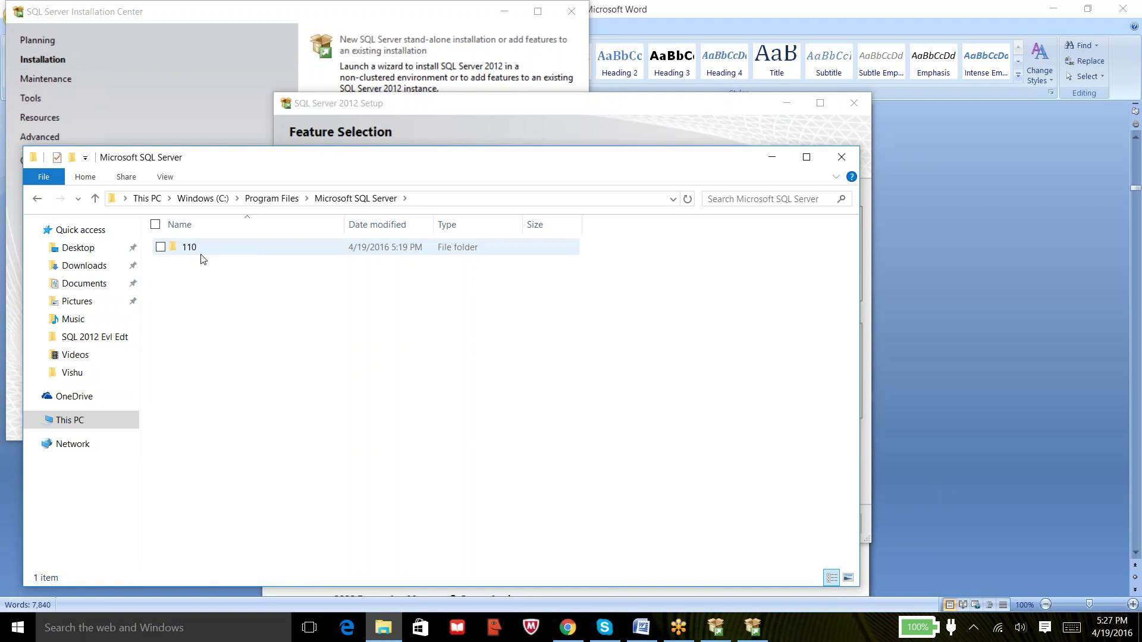
# Minimize File Explorer and bring the Features list back to its top in Setup.
pyautogui.click(773, 156)
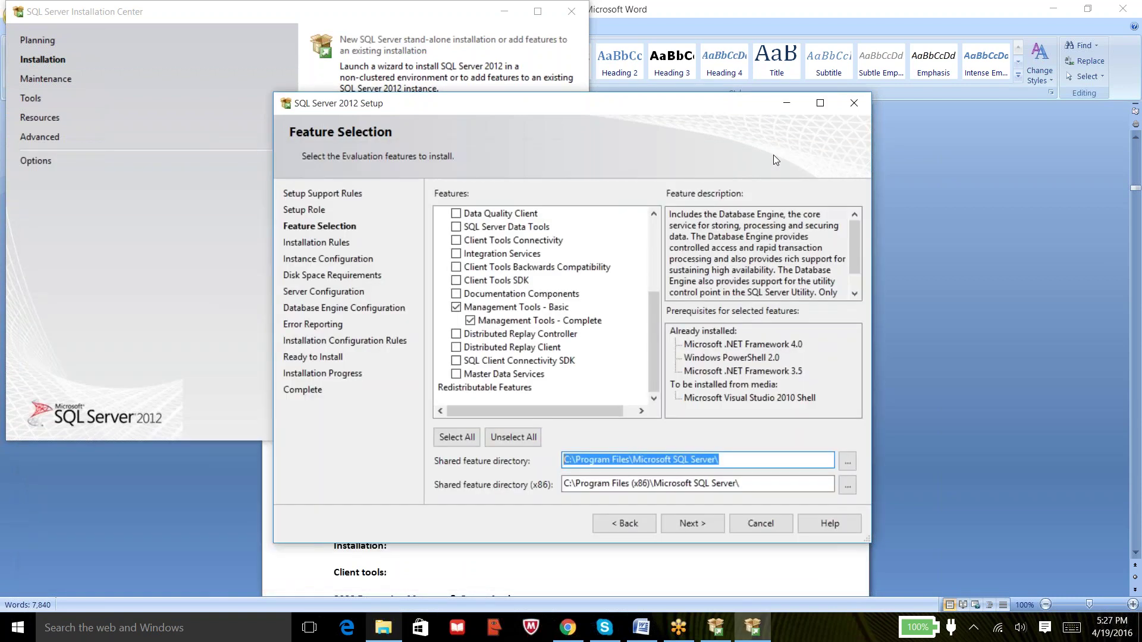
pyautogui.rightClick(657, 221)
pyautogui.click(669, 176)
pyautogui.click(610, 324)
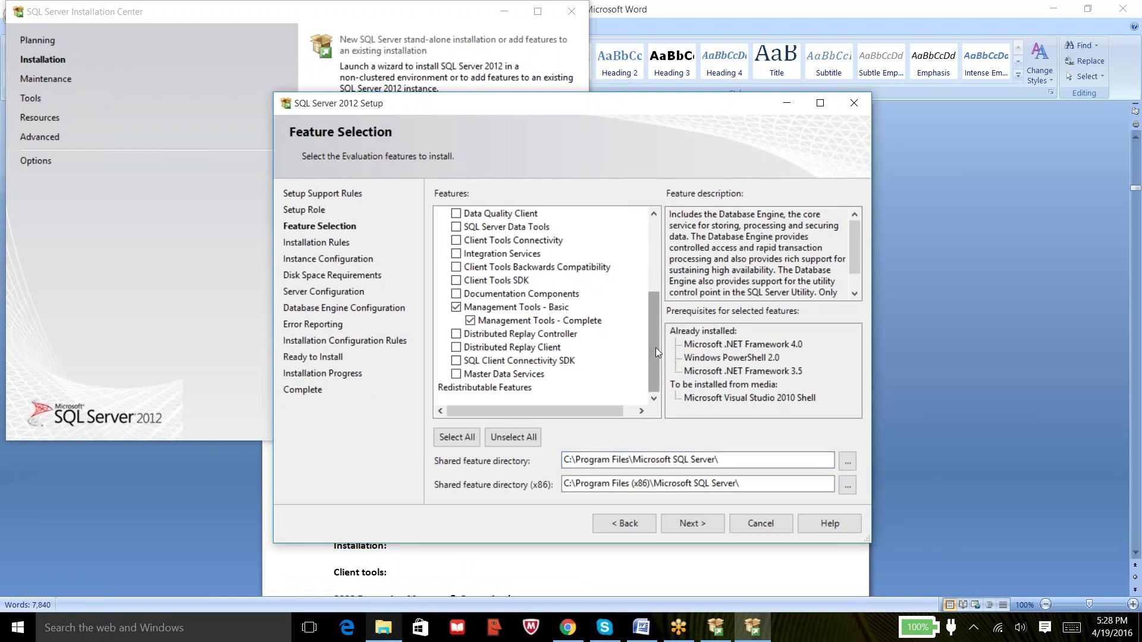
pyautogui.rightClick(653, 247)
pyautogui.click(648, 250)
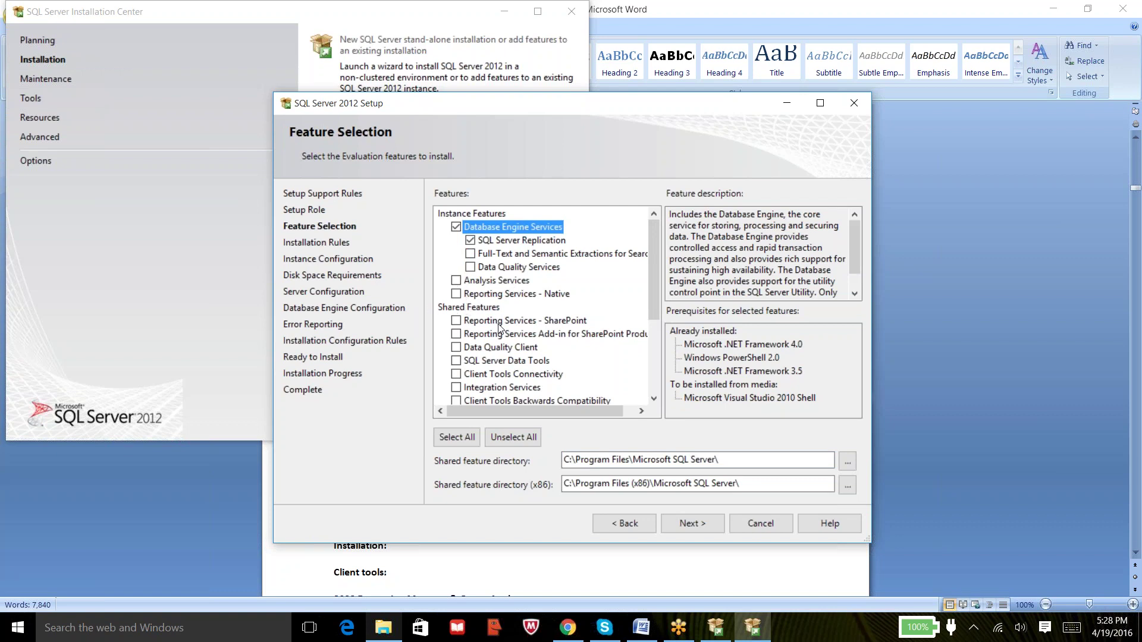
pyautogui.click(456, 285)
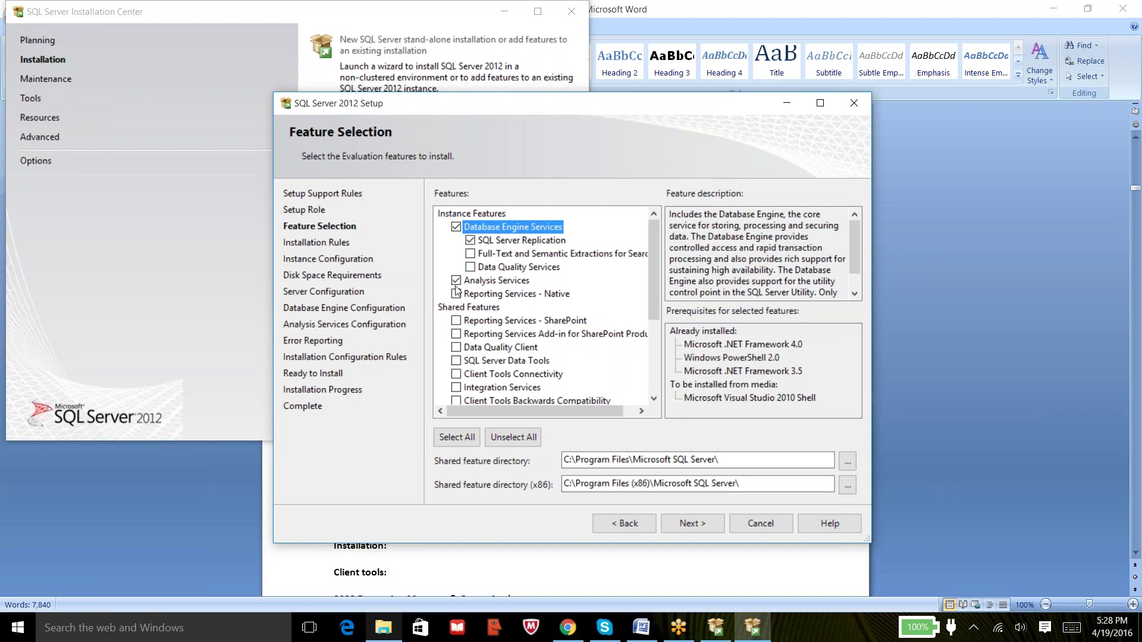
pyautogui.click(456, 286)
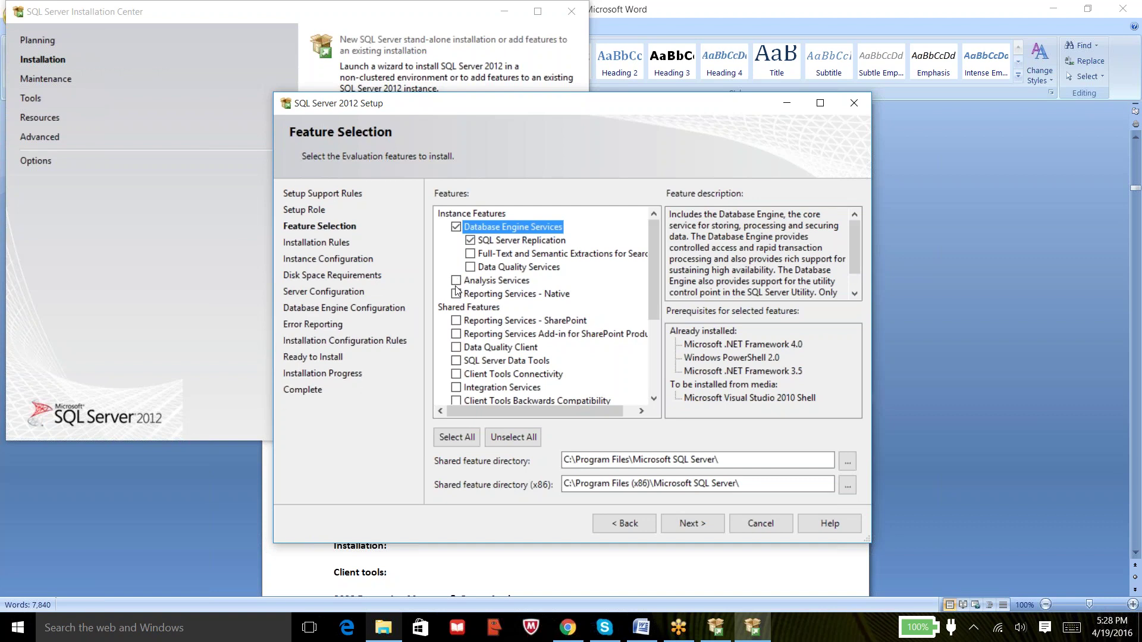
pyautogui.click(456, 285)
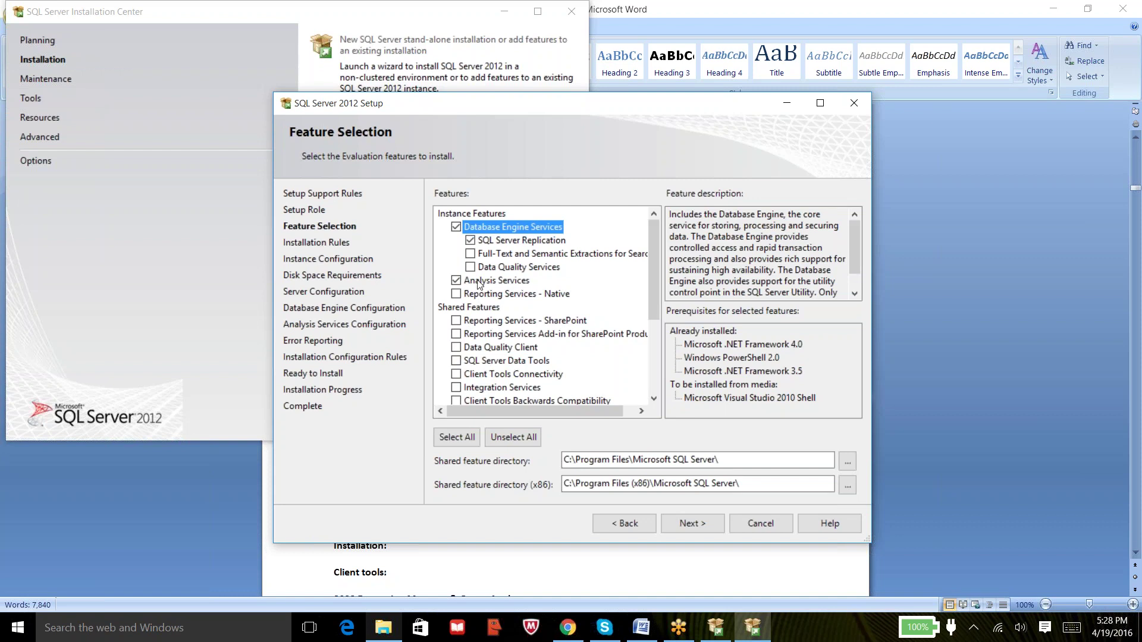
pyautogui.click(458, 282)
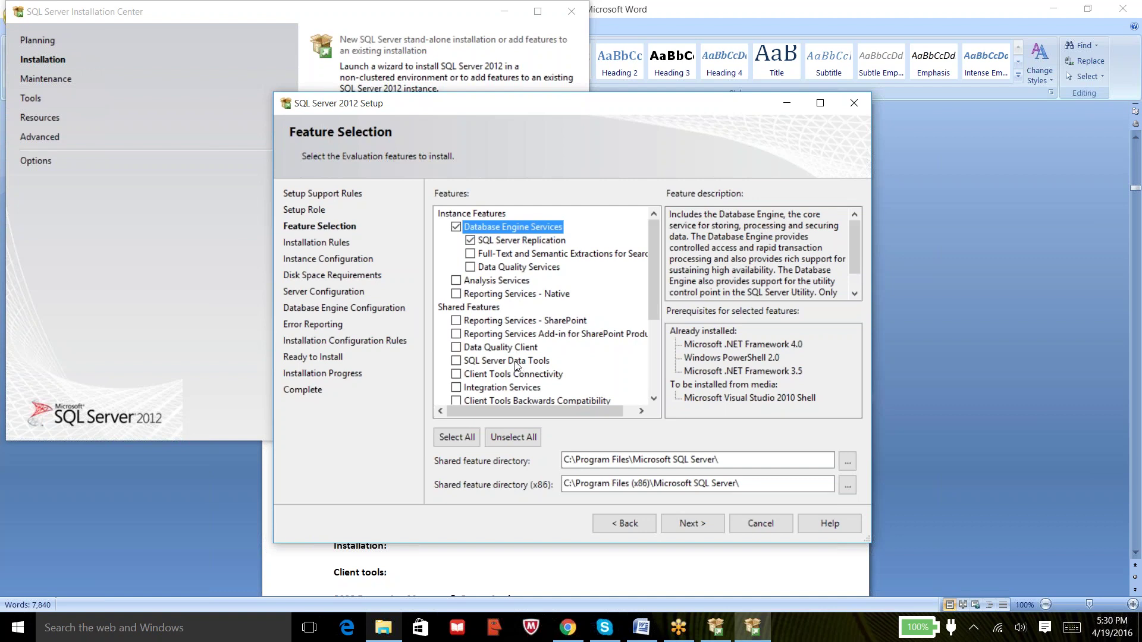
# Read the Reporting Services - SharePoint and Client Tools Connectivity descriptions, leaving both unchecked.
pyautogui.rightClick(515, 362)
pyautogui.click(501, 321)
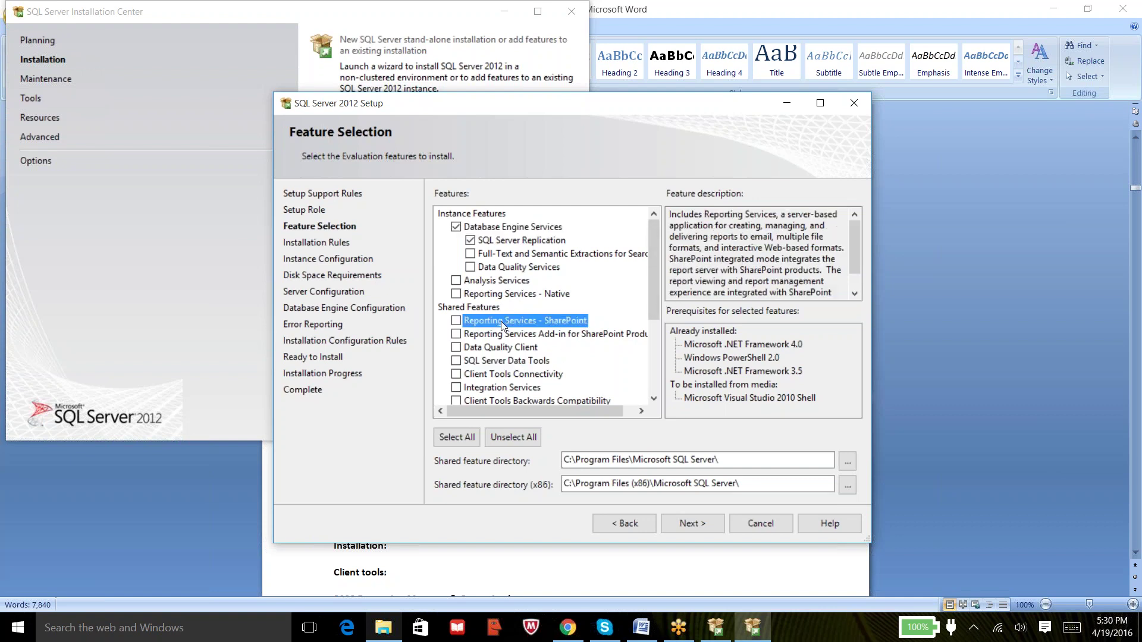
pyautogui.click(487, 376)
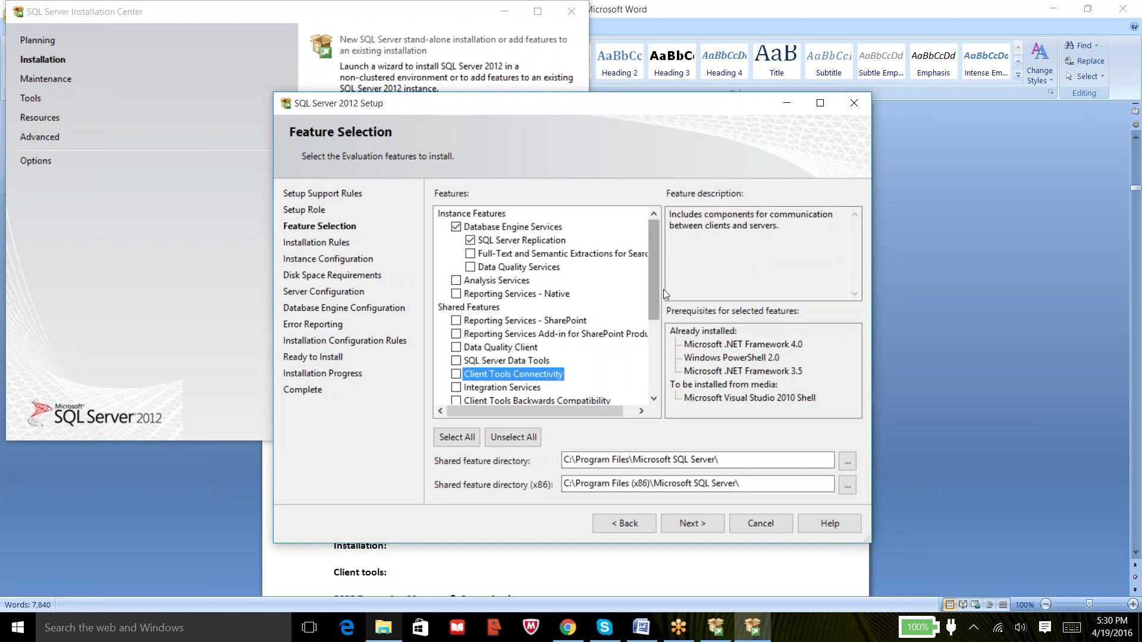
pyautogui.scroll(-1, 654, 318)
pyautogui.scroll(1, 655, 316)
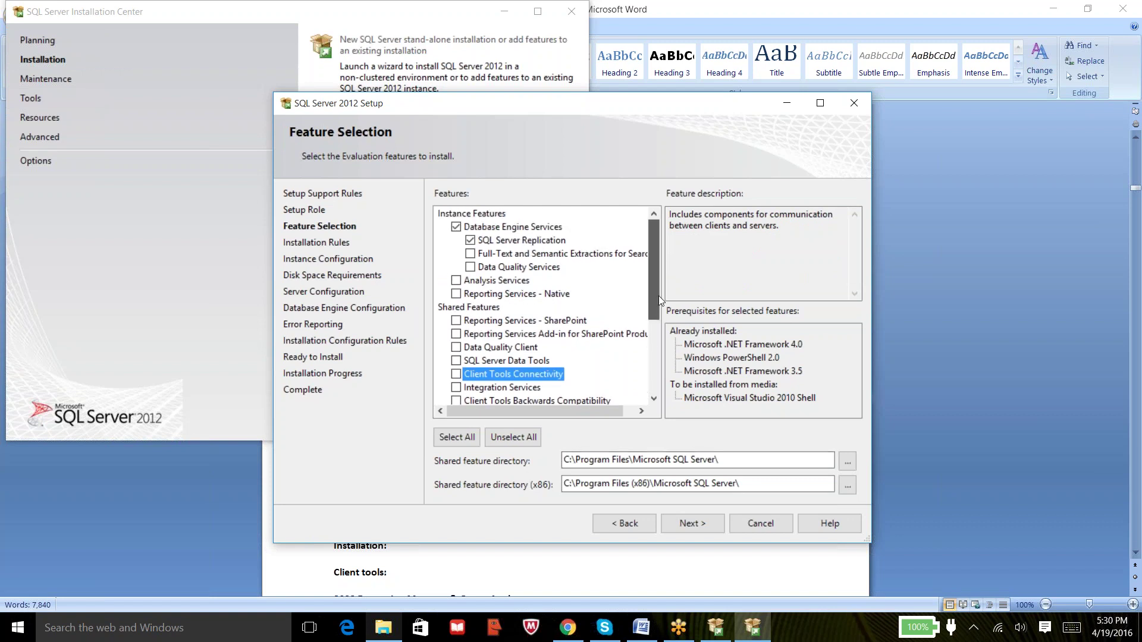
pyautogui.moveTo(658, 298); pyautogui.dragTo(656, 383)
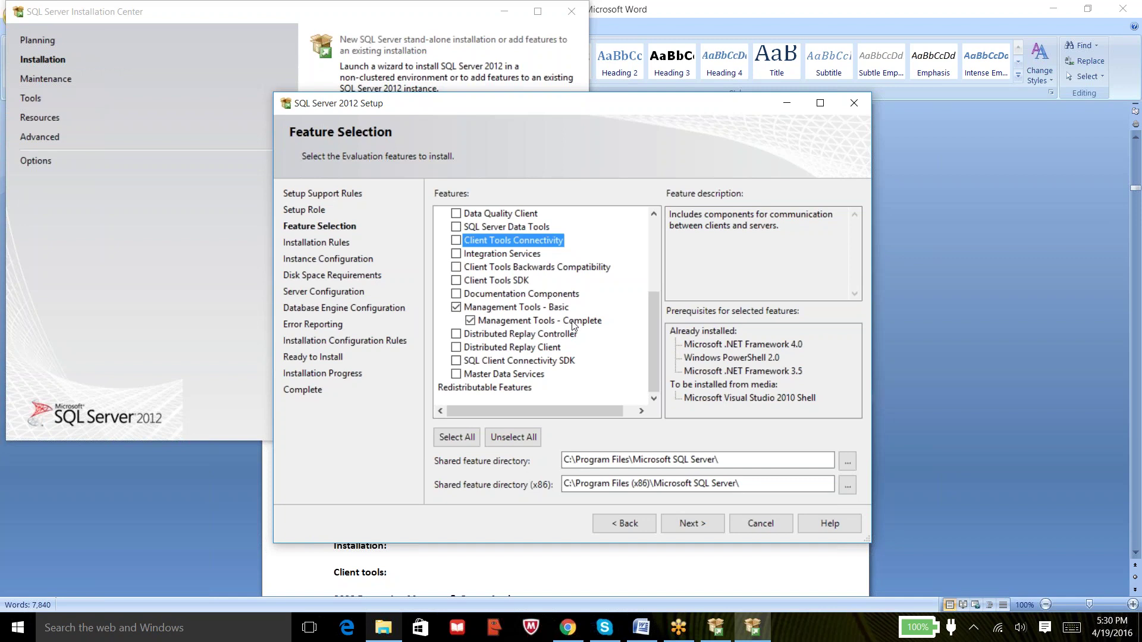
# Review the passed installation rule details and advance to Instance Configuration with default instance MSSQLSERVER.
pyautogui.click(696, 523)
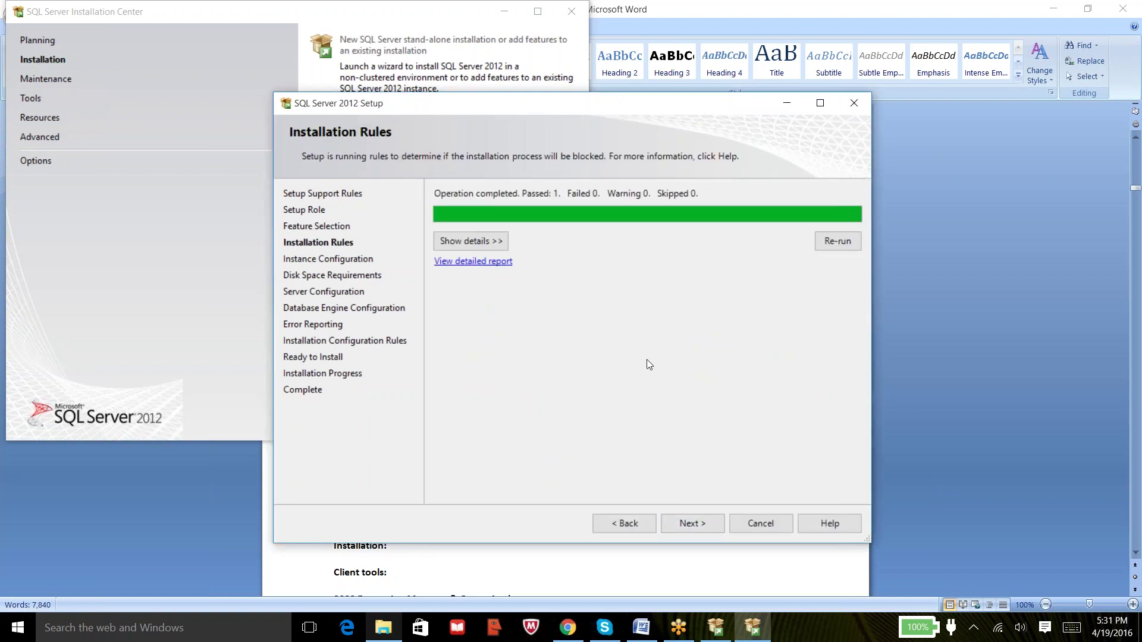
pyautogui.click(491, 244)
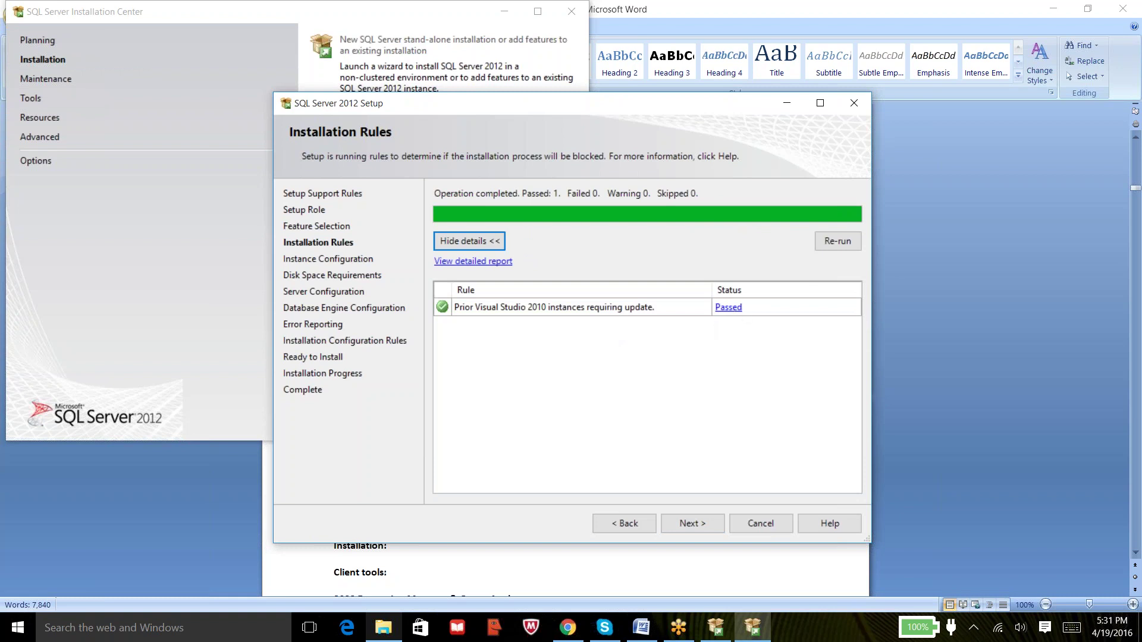
pyautogui.click(691, 524)
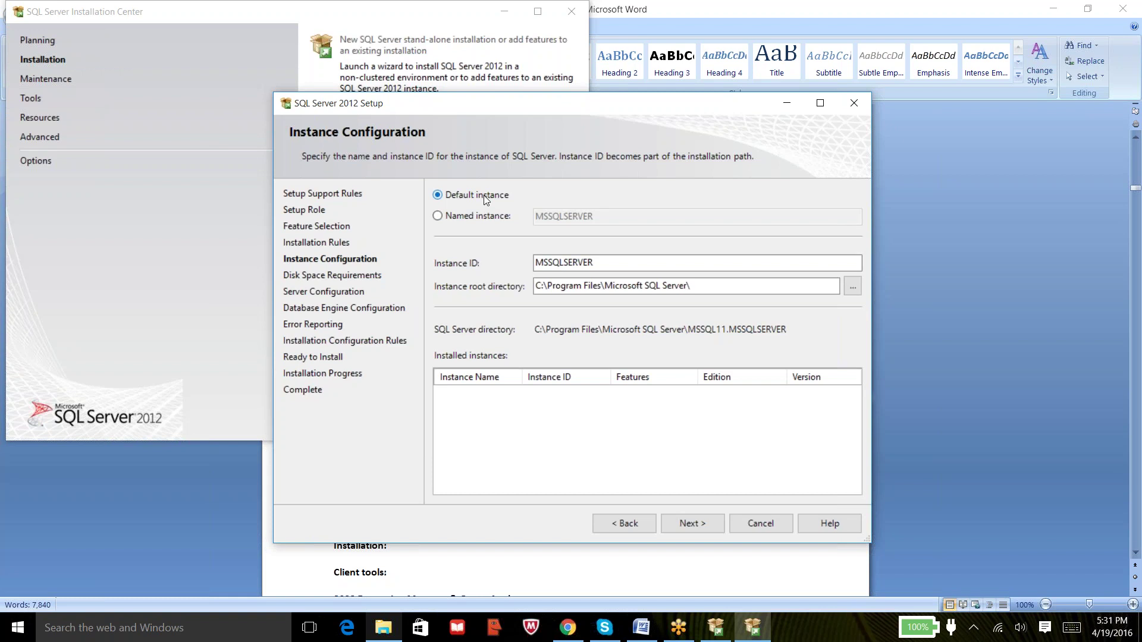
pyautogui.click(484, 195)
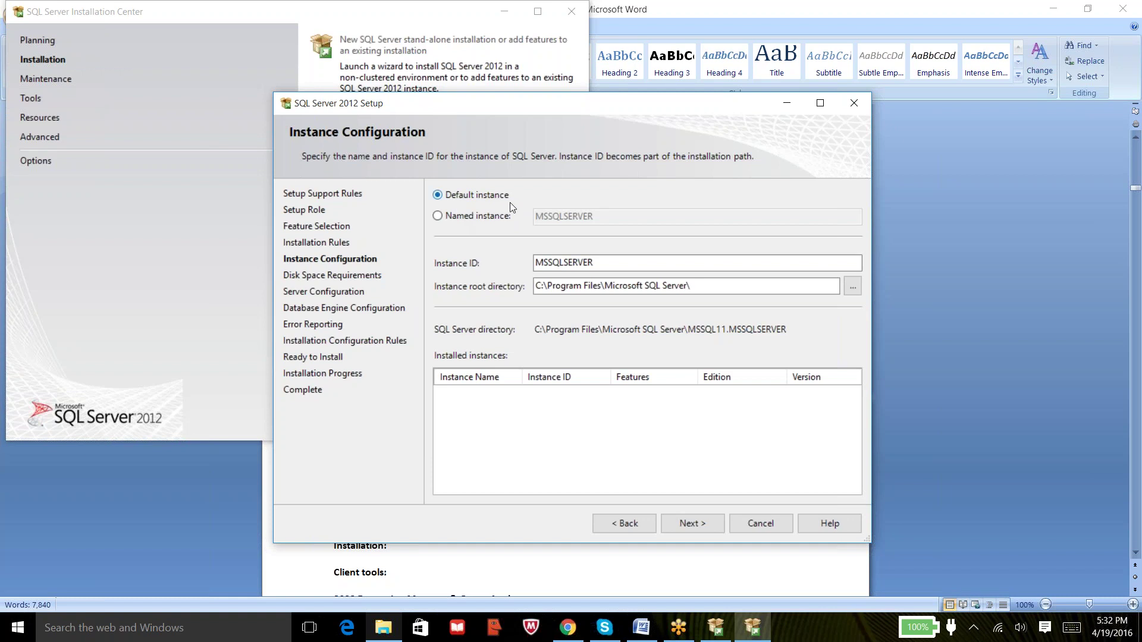
# Try a named instance, return to the default instance, and highlight part of the MSSQLSERVER instance ID.
pyautogui.click(483, 217)
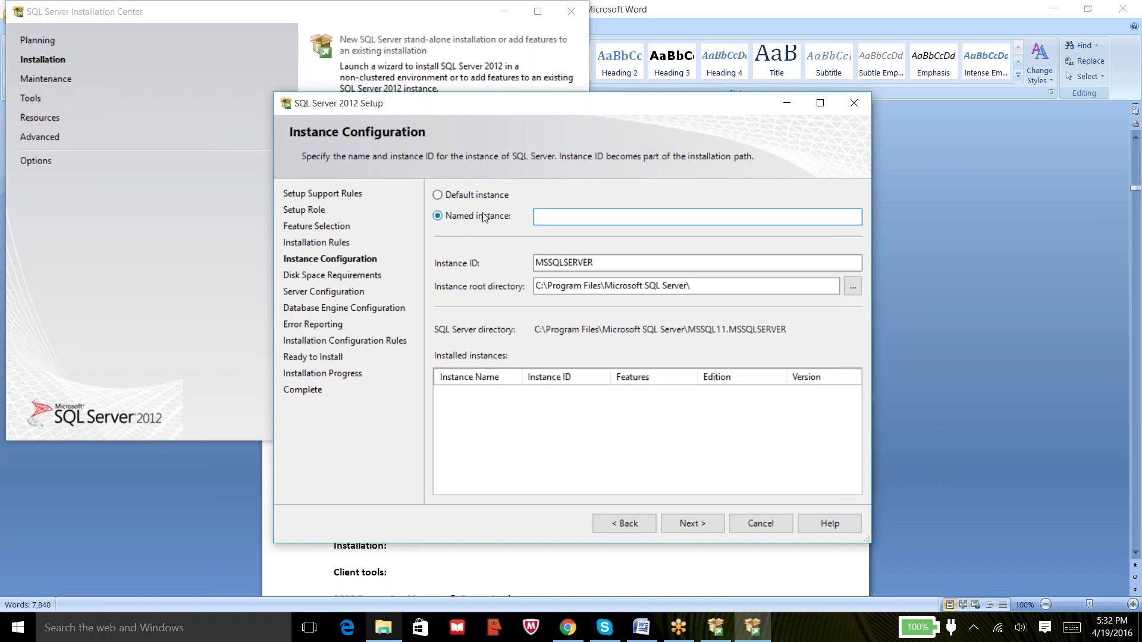
pyautogui.click(460, 197)
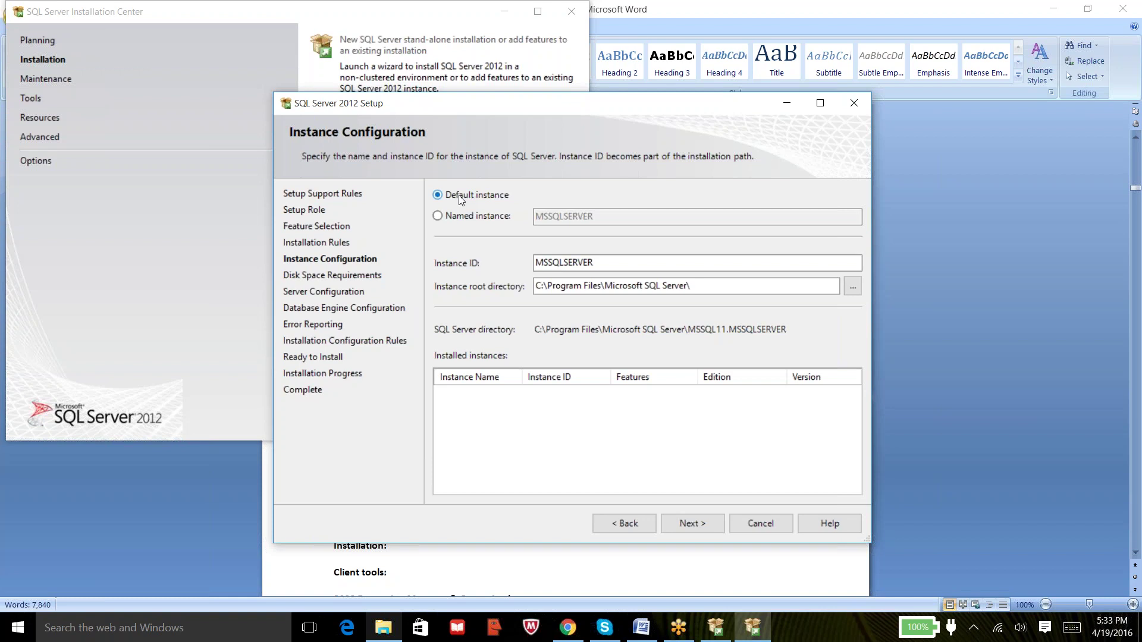
pyautogui.click(1135, 365)
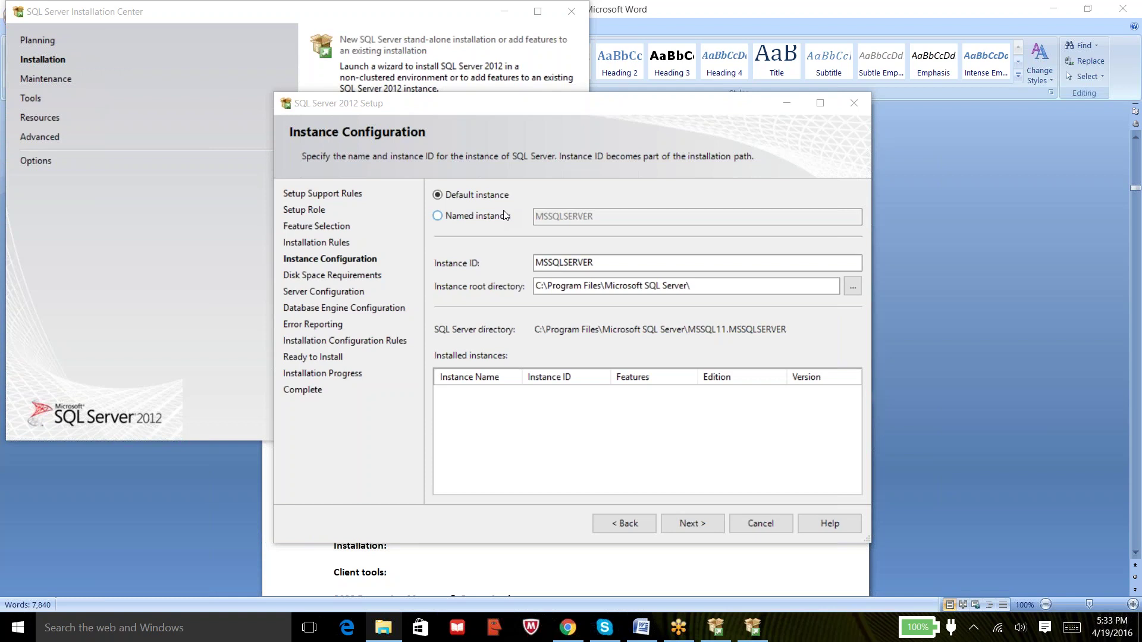
pyautogui.moveTo(594, 263); pyautogui.dragTo(536, 262)
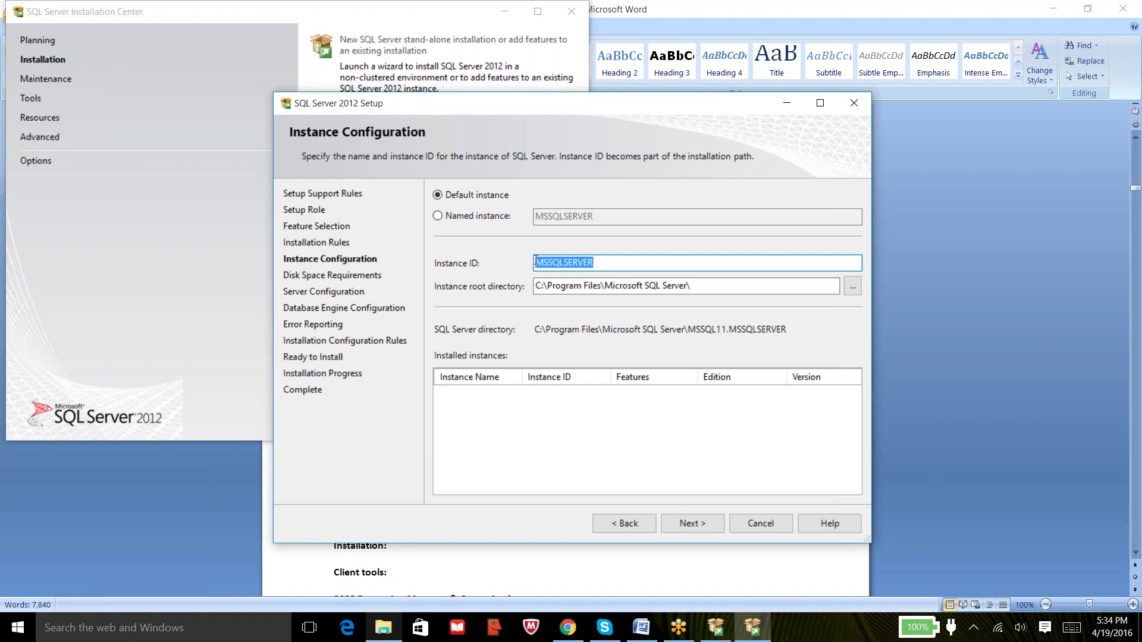
# Launch services.msc, maximize it, widen the Name column for full service names, then minimize it.
pyautogui.press('super+r')
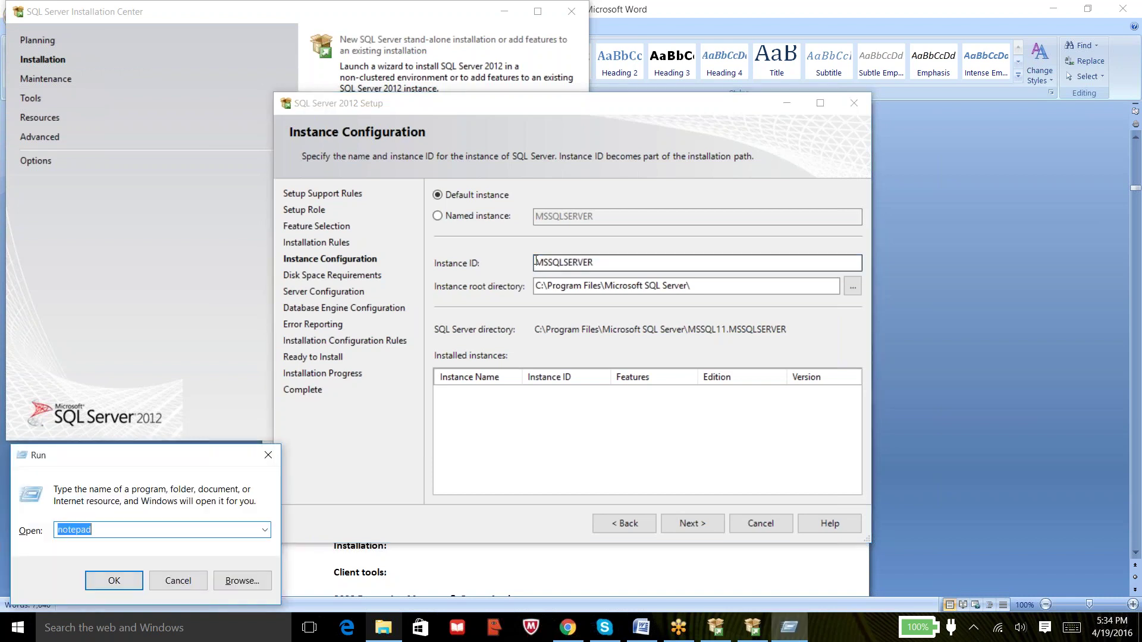
pyautogui.write('services.msc')
pyautogui.press('Return')
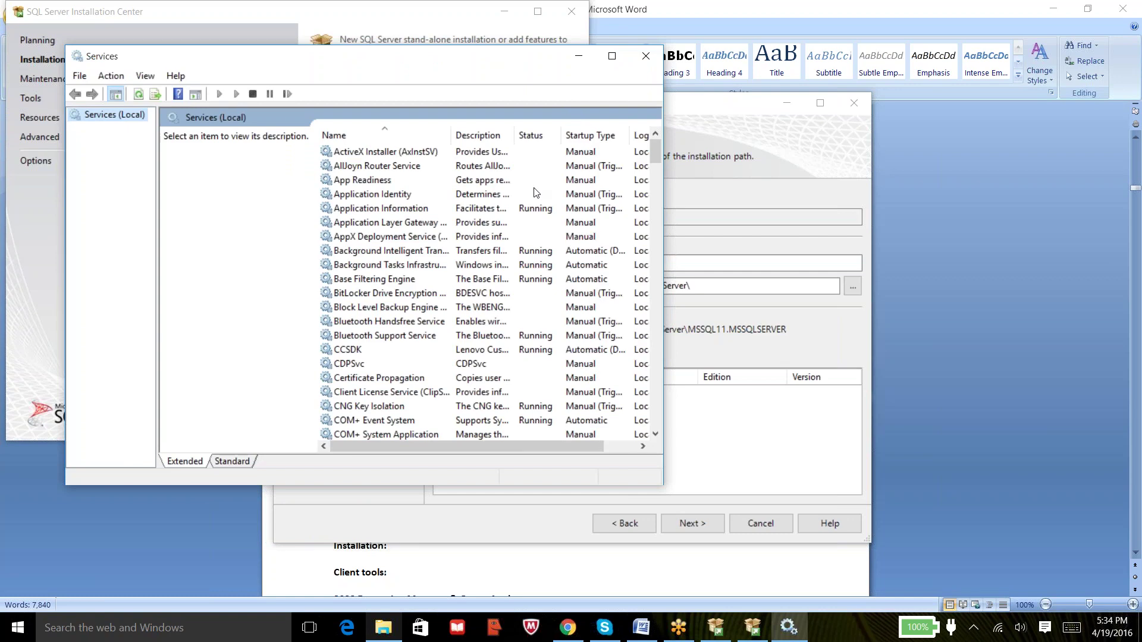
pyautogui.click(613, 57)
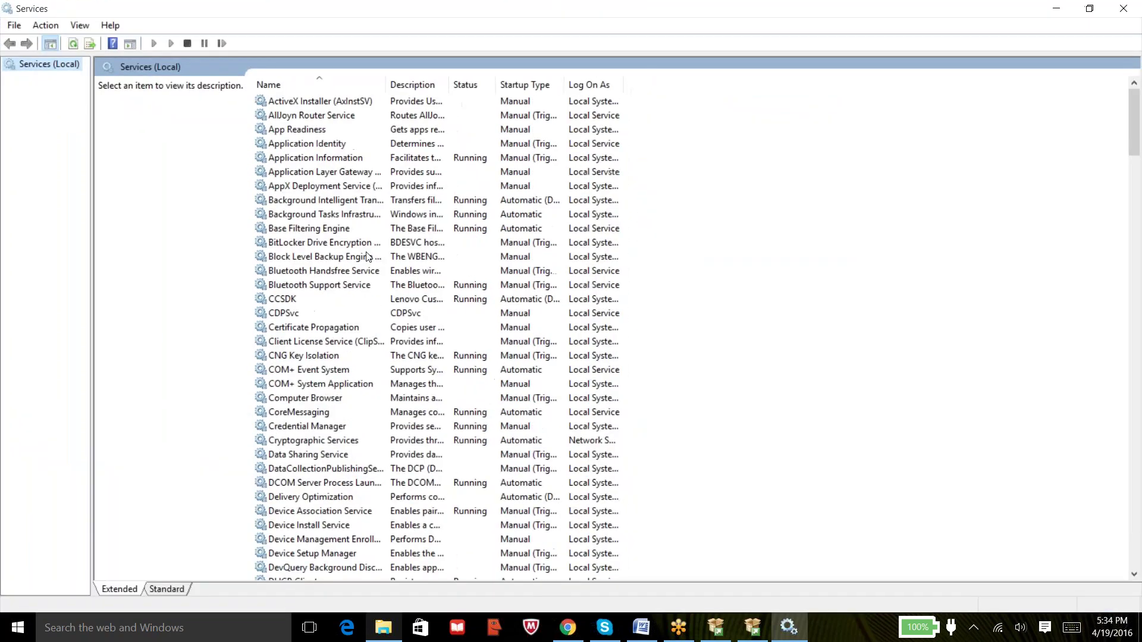
pyautogui.click(344, 273)
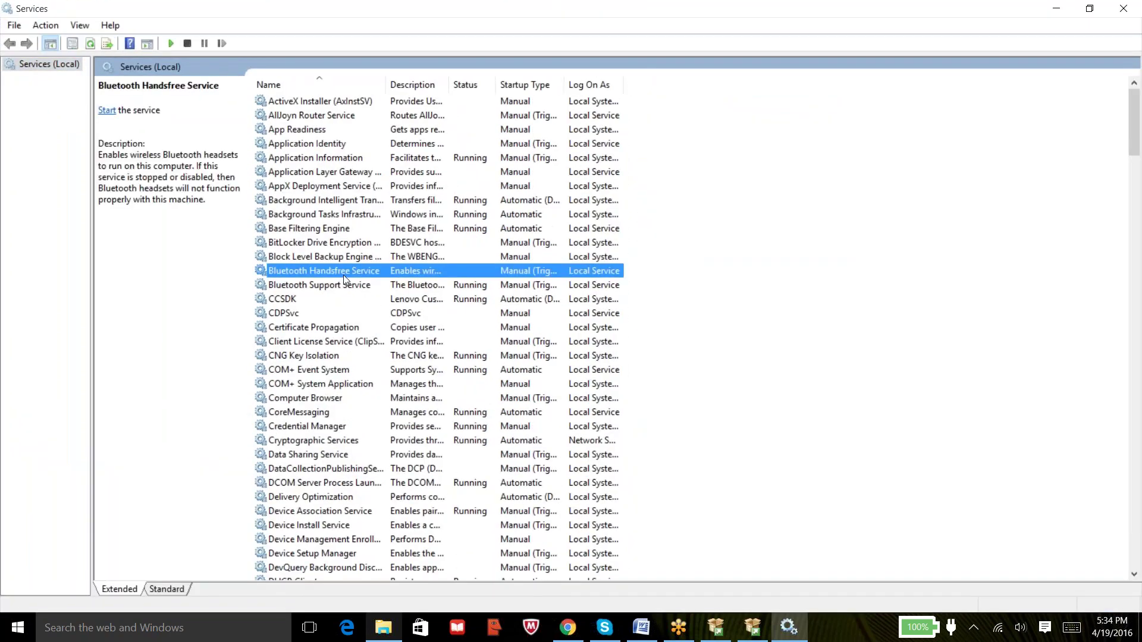
pyautogui.press('s')
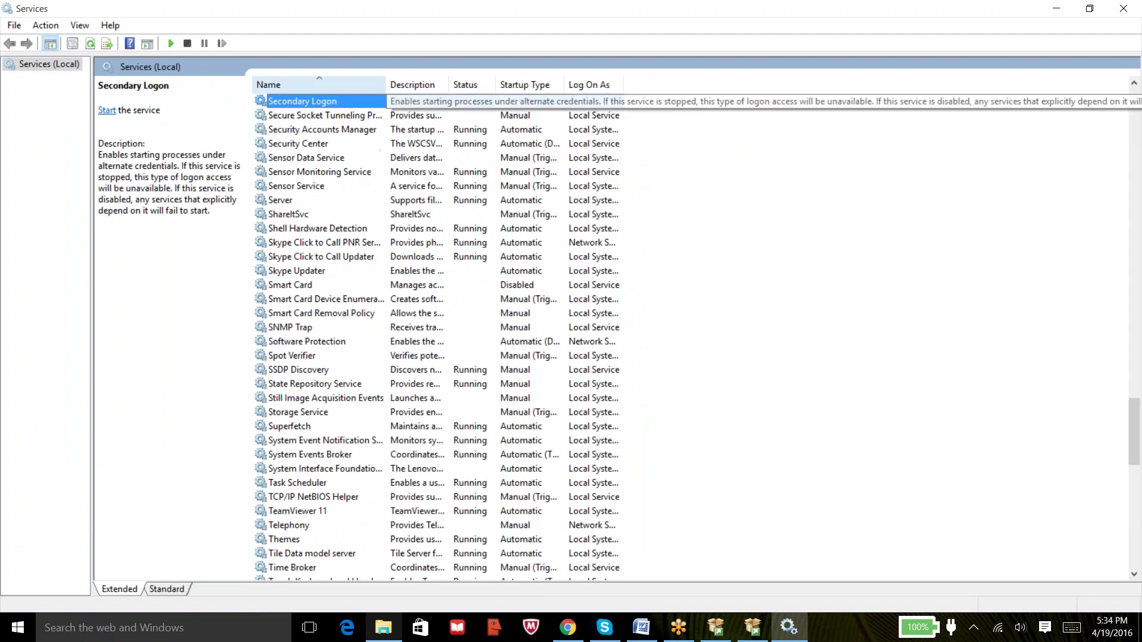
pyautogui.doubleClick(386, 84)
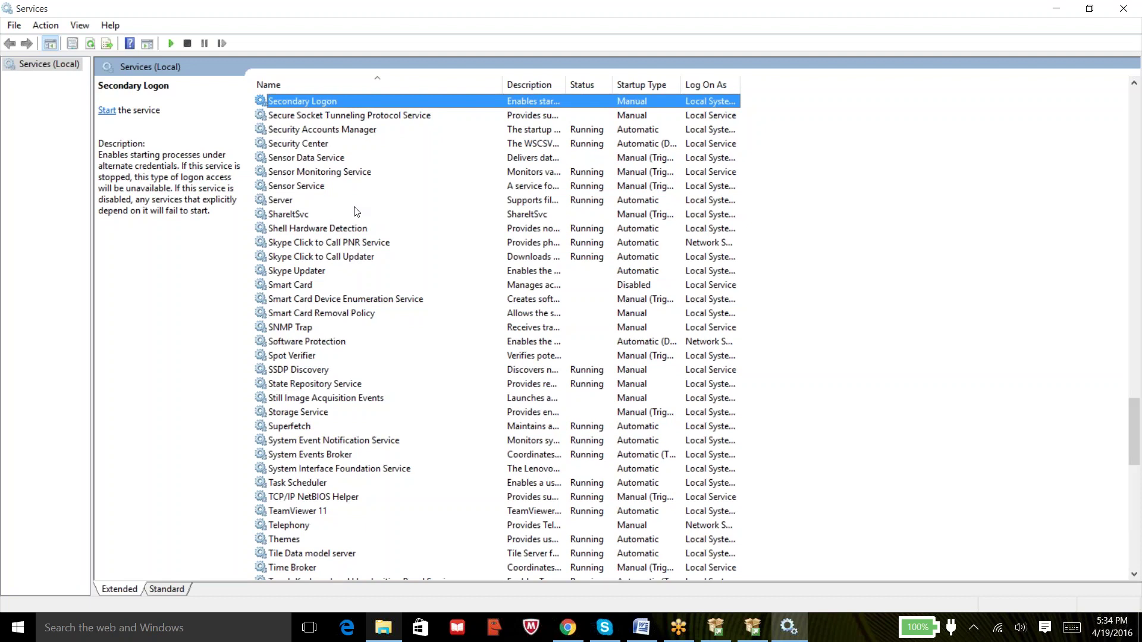
pyautogui.click(1056, 10)
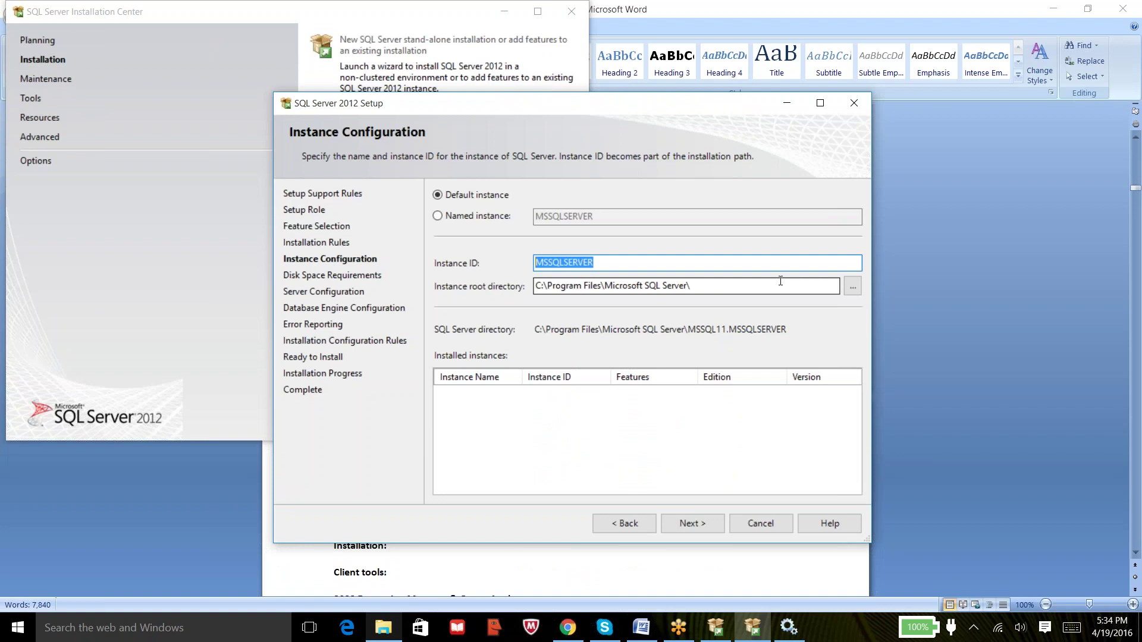
pyautogui.click(638, 257)
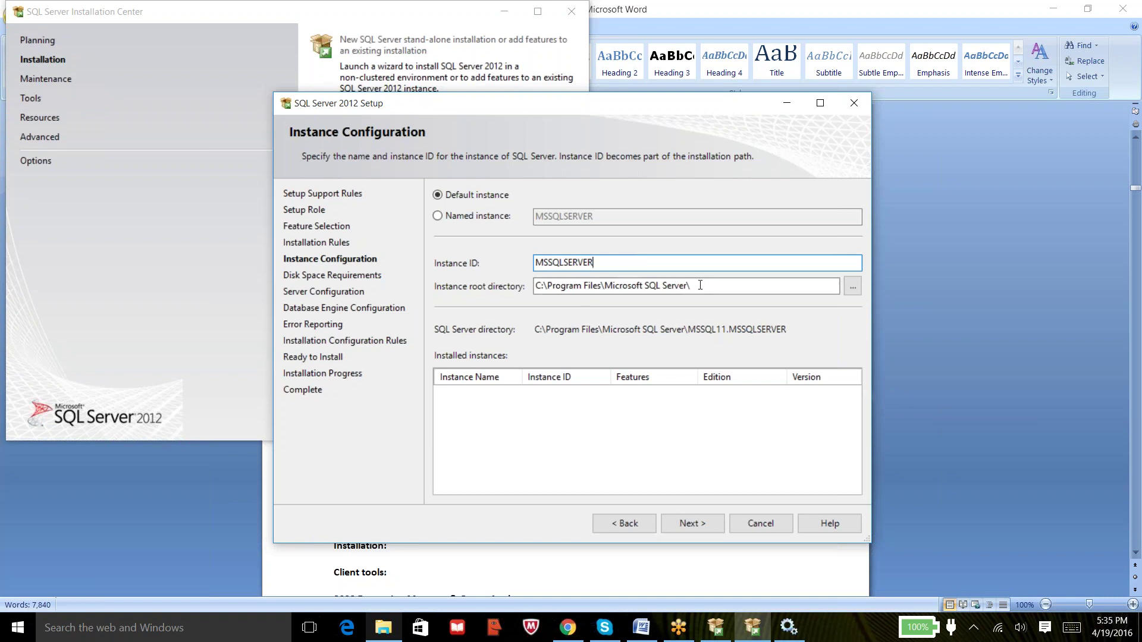
pyautogui.moveTo(700, 285); pyautogui.dragTo(534, 286)
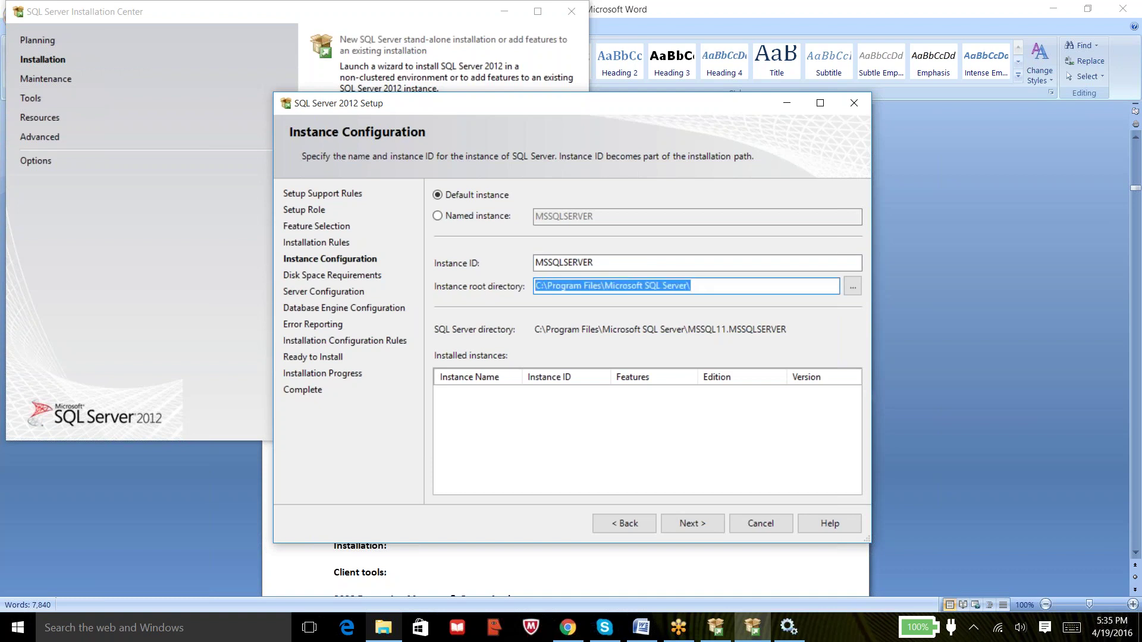
pyautogui.click(513, 400)
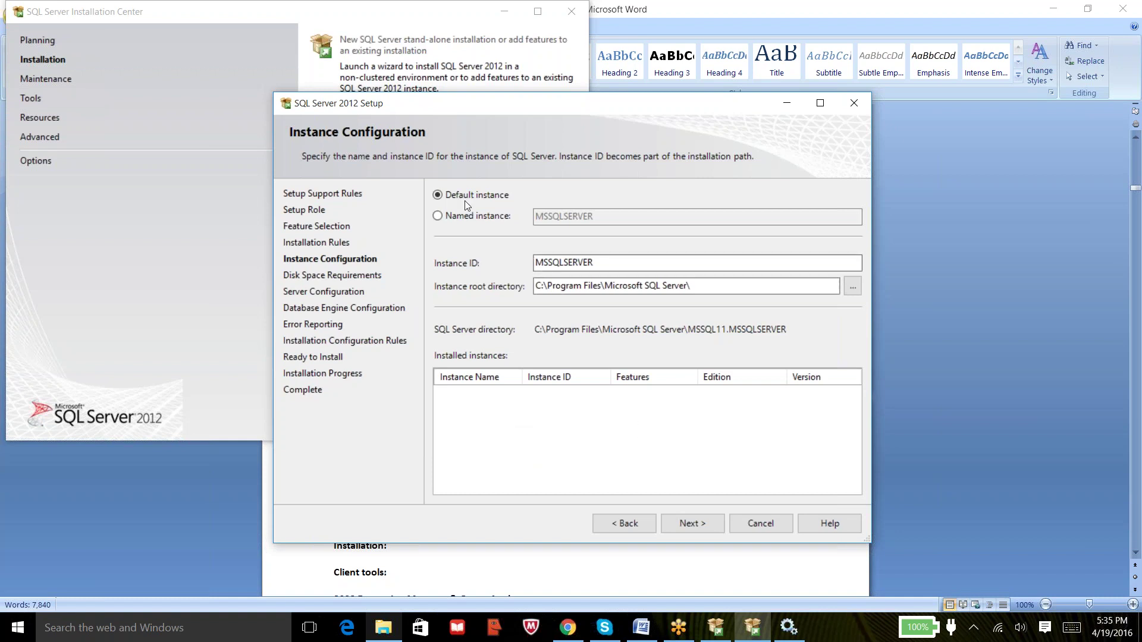
# Compare named and default instance options, settle on default MSSQLSERVER, and continue to Disk Space Requirements.
pyautogui.click(453, 216)
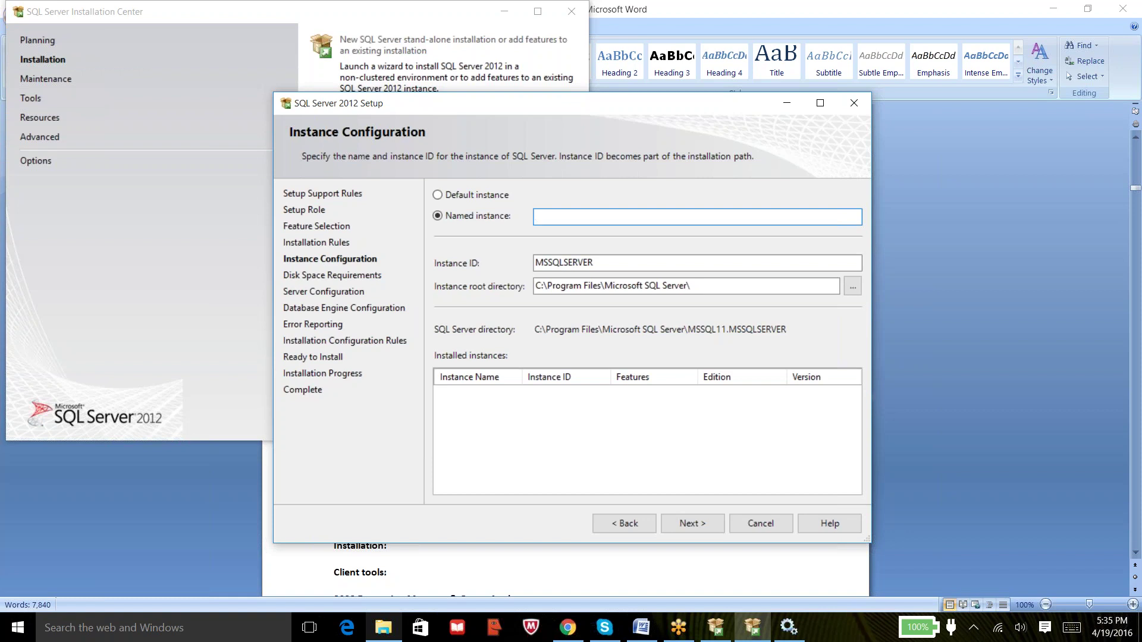
pyautogui.click(483, 194)
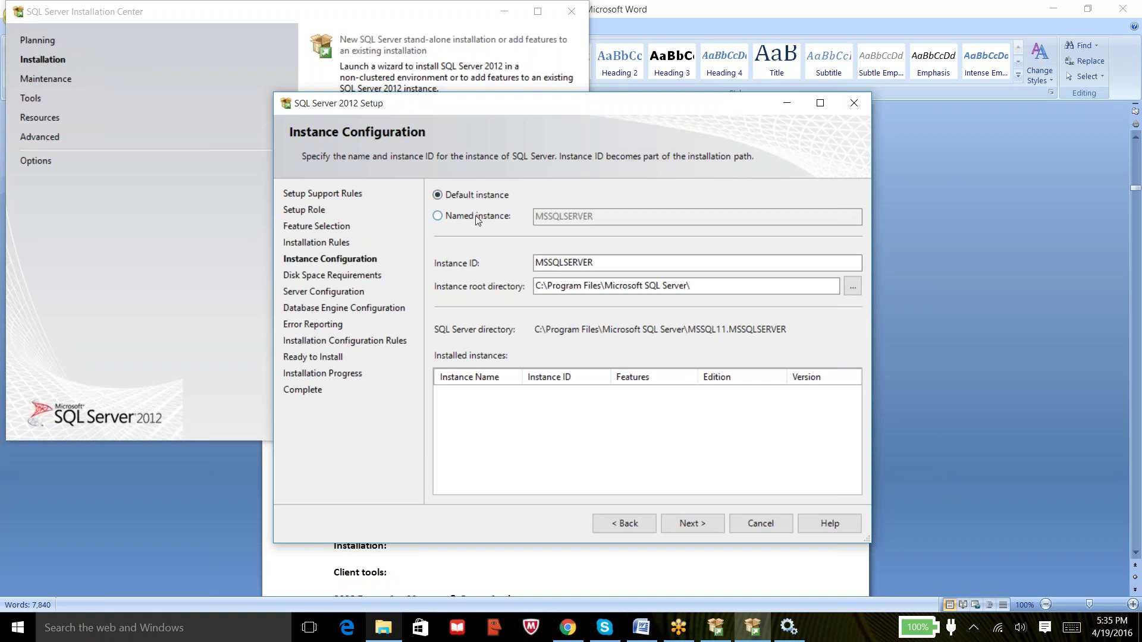
pyautogui.click(477, 218)
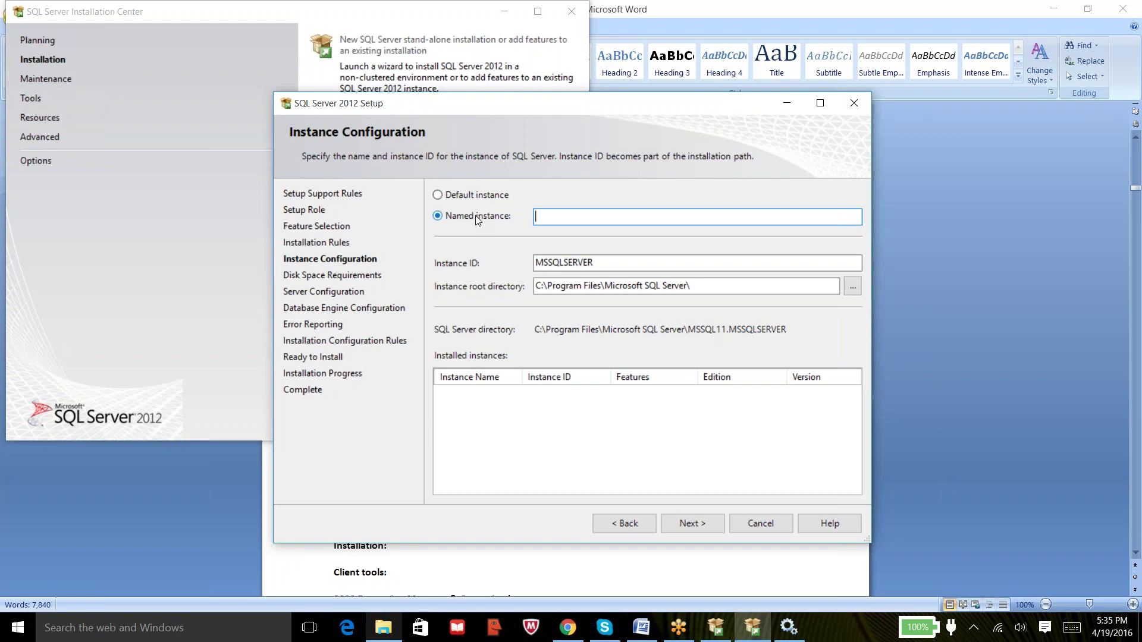
pyautogui.click(475, 197)
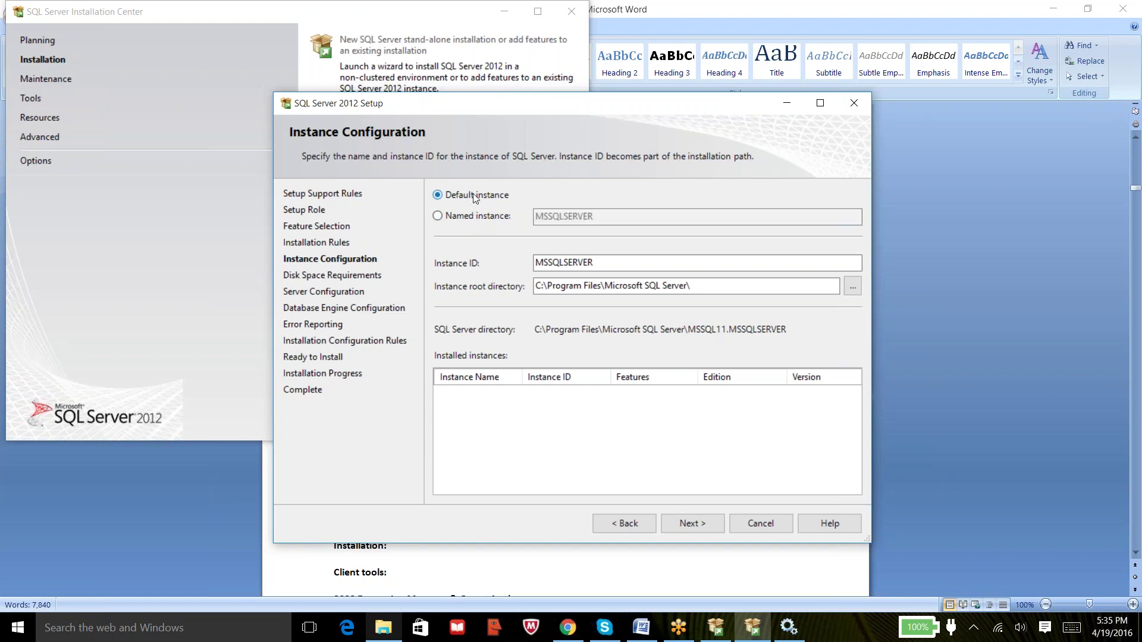
pyautogui.click(692, 525)
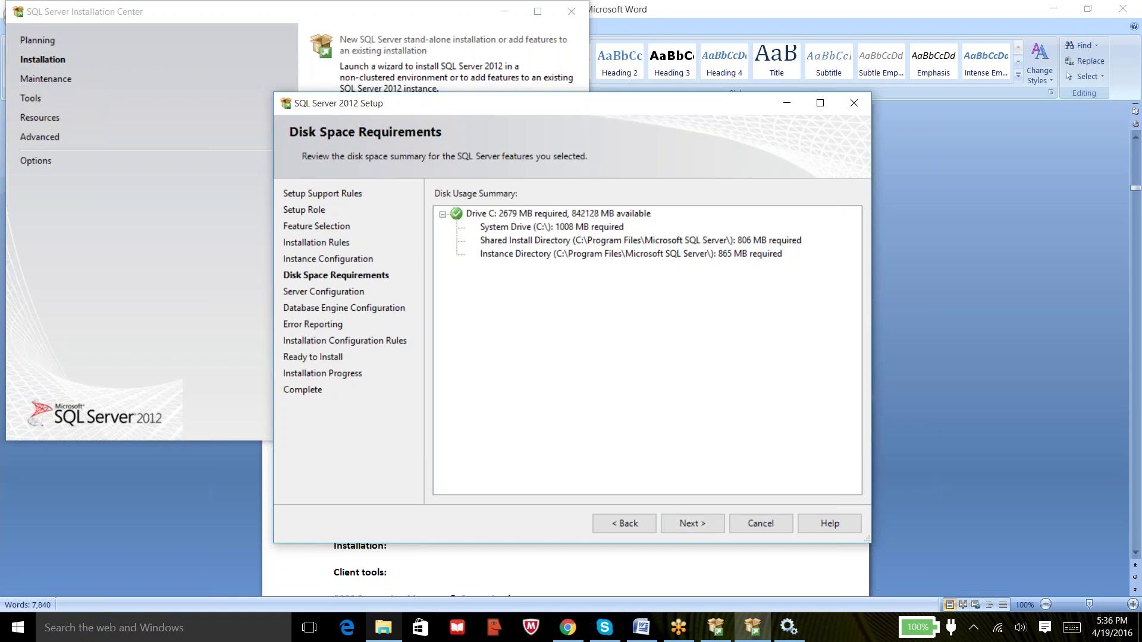
# Reach Server Configuration, widen Account Name, review the Database Engine and Browser accounts, then return to Services.
pyautogui.click(691, 526)
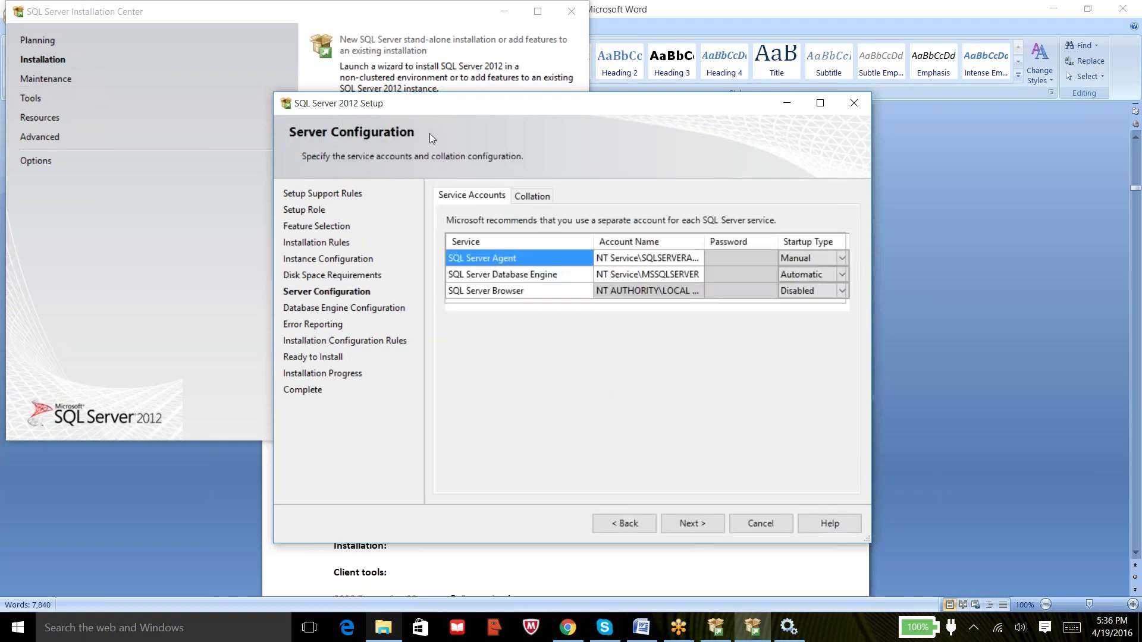
pyautogui.doubleClick(704, 243)
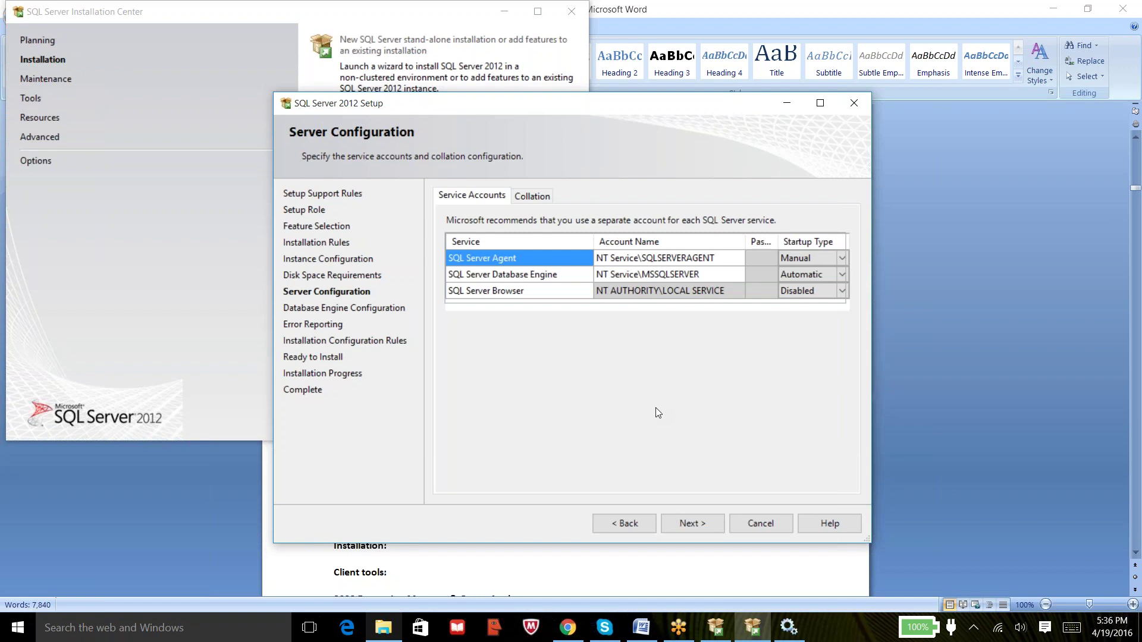
pyautogui.click(531, 277)
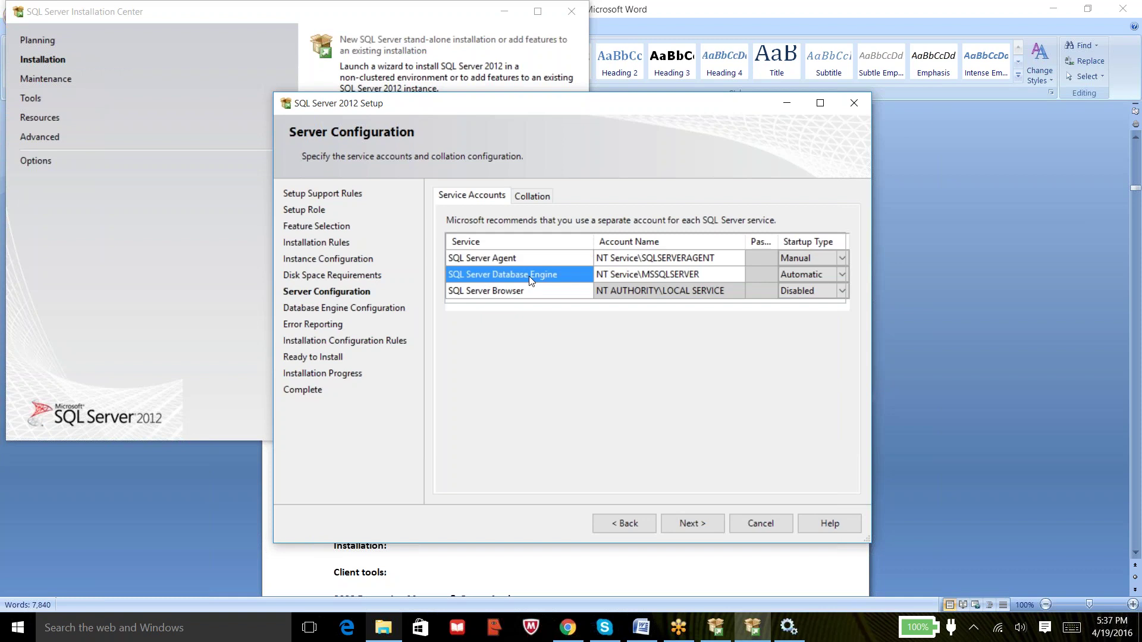
pyautogui.click(520, 292)
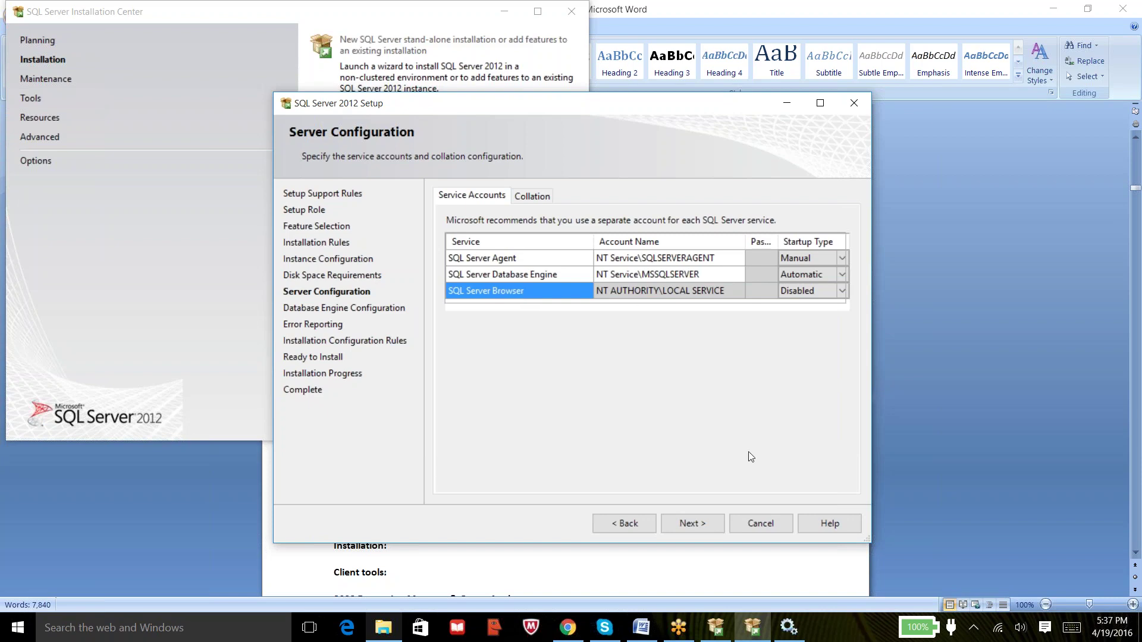
pyautogui.click(789, 630)
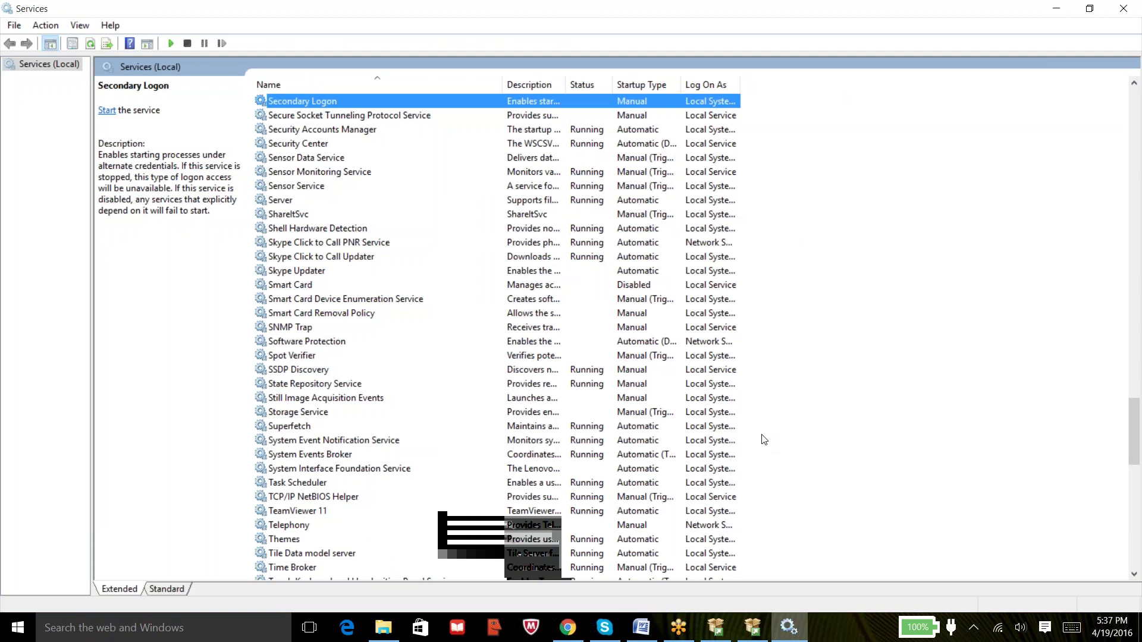
# Widen the Services Log On As column to see full accounts, then return to SQL Server Setup.
pyautogui.click(335, 258)
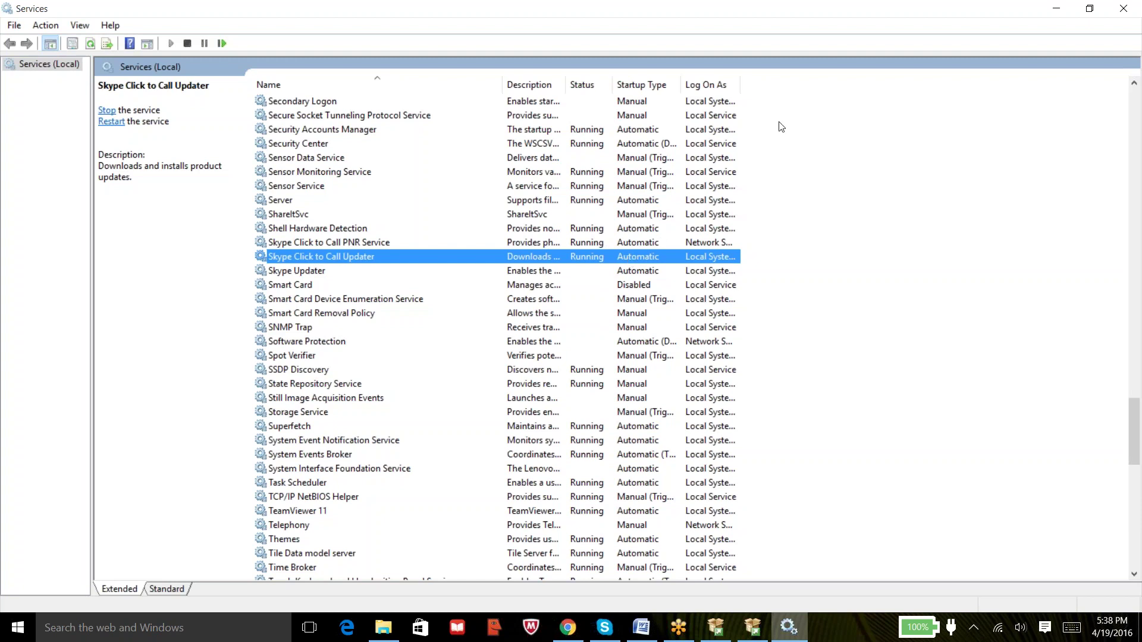
pyautogui.doubleClick(741, 85)
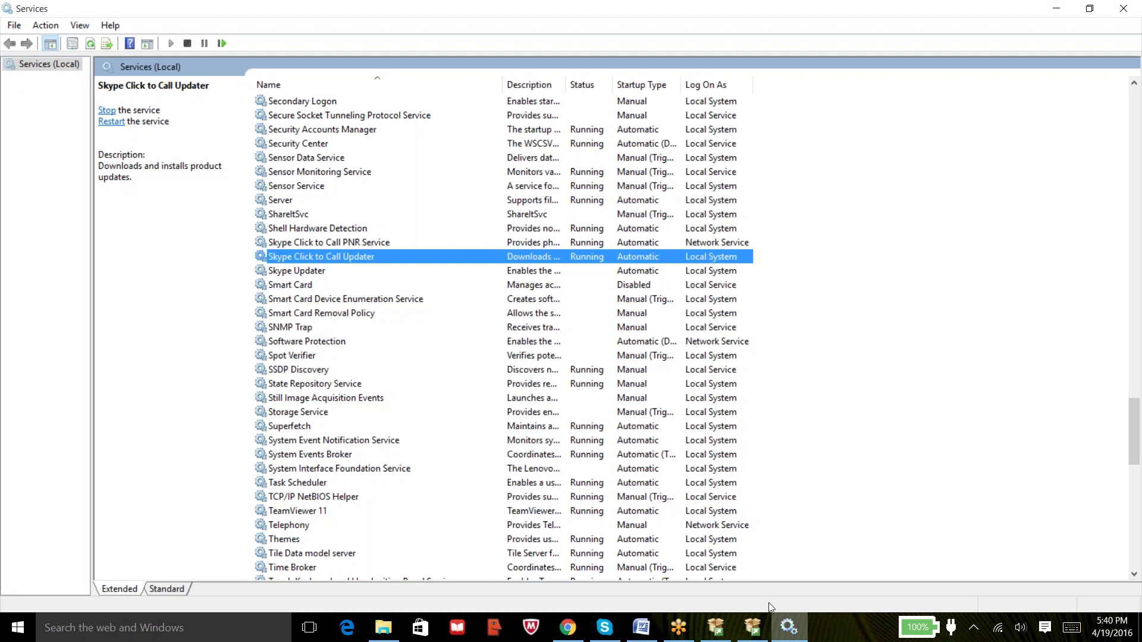
pyautogui.click(755, 627)
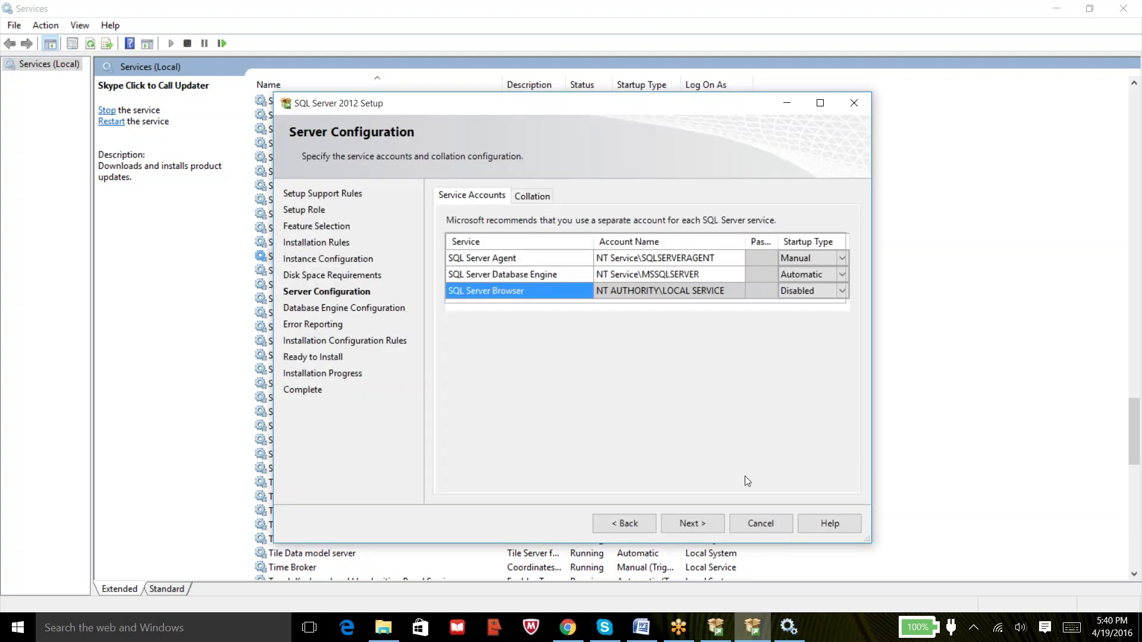
pyautogui.click(625, 259)
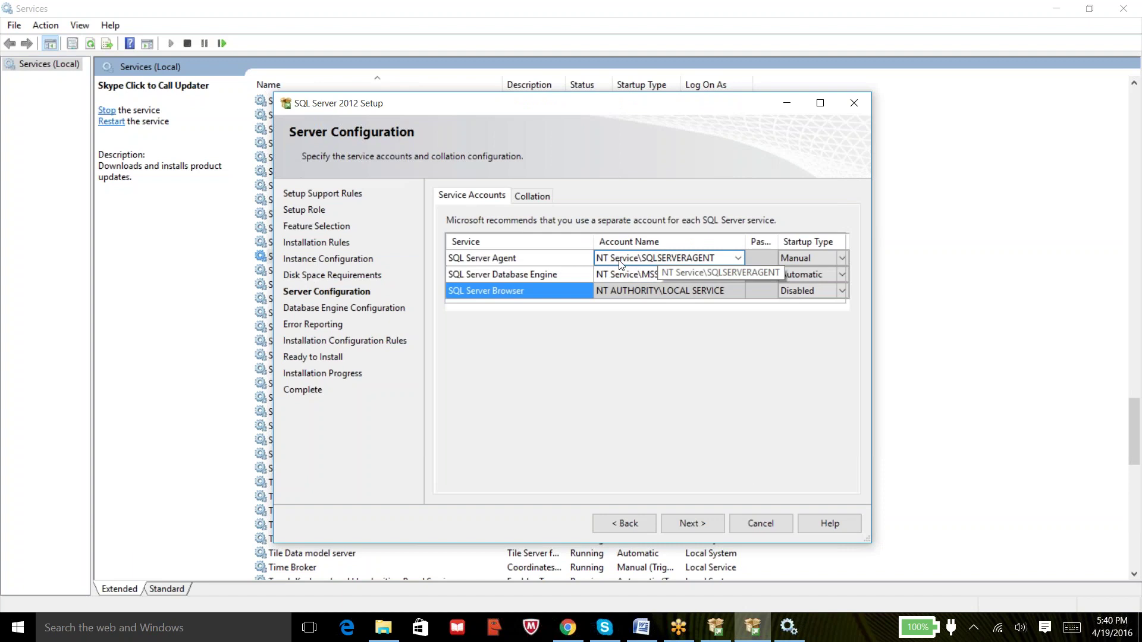
pyautogui.click(695, 274)
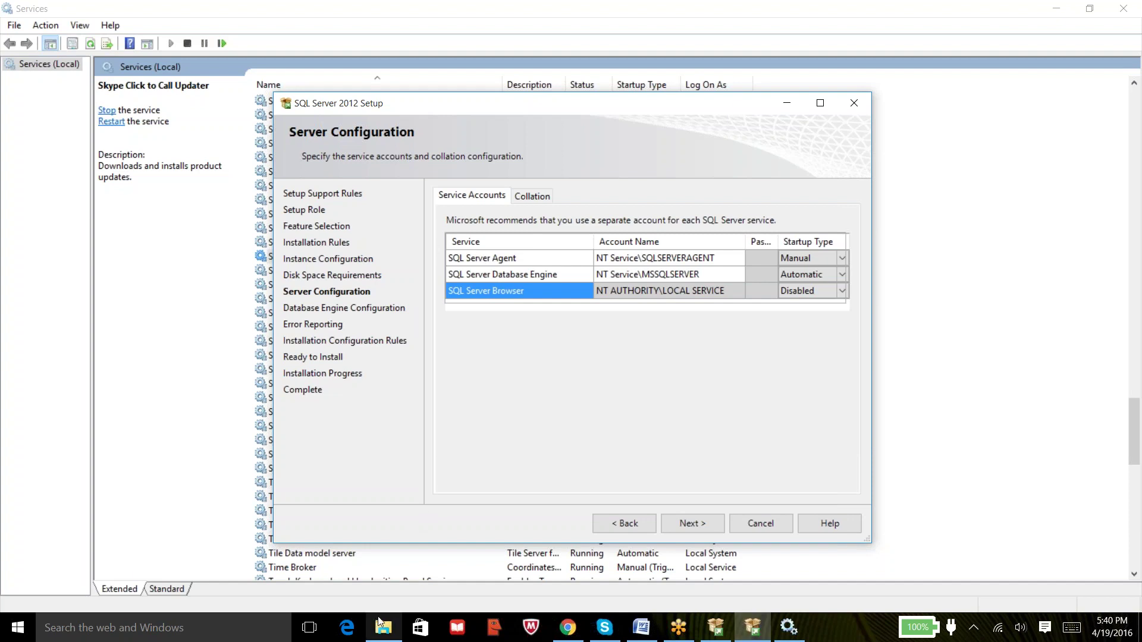
# Browse the Start menu's All apps list, then start a Windows search for a program.
pyautogui.click(25, 634)
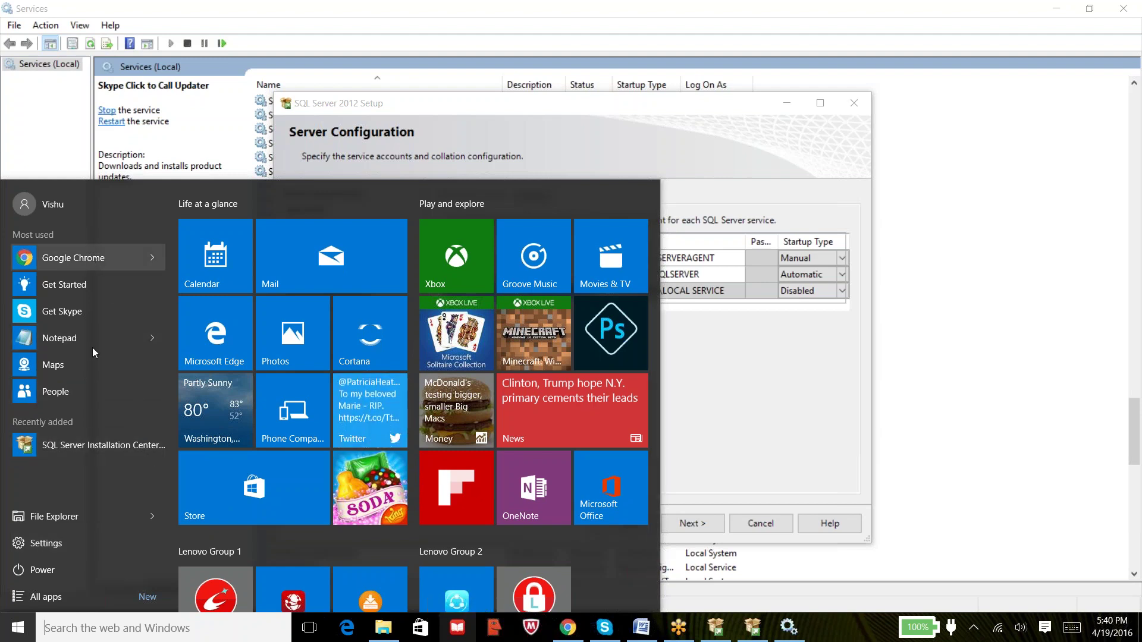
pyautogui.click(138, 601)
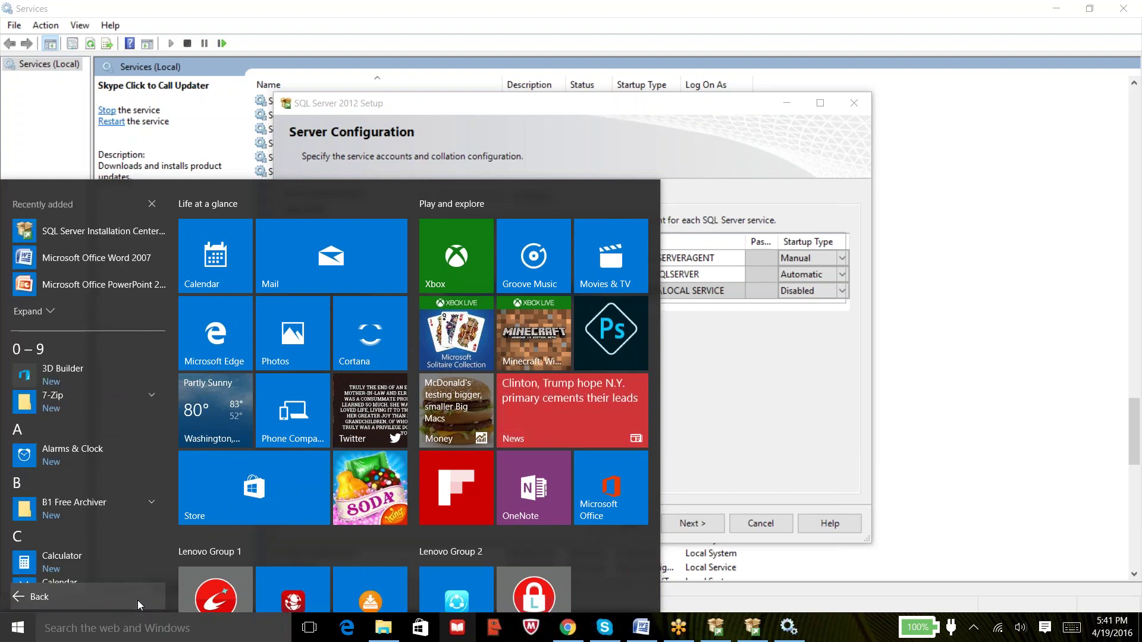
pyautogui.click(119, 628)
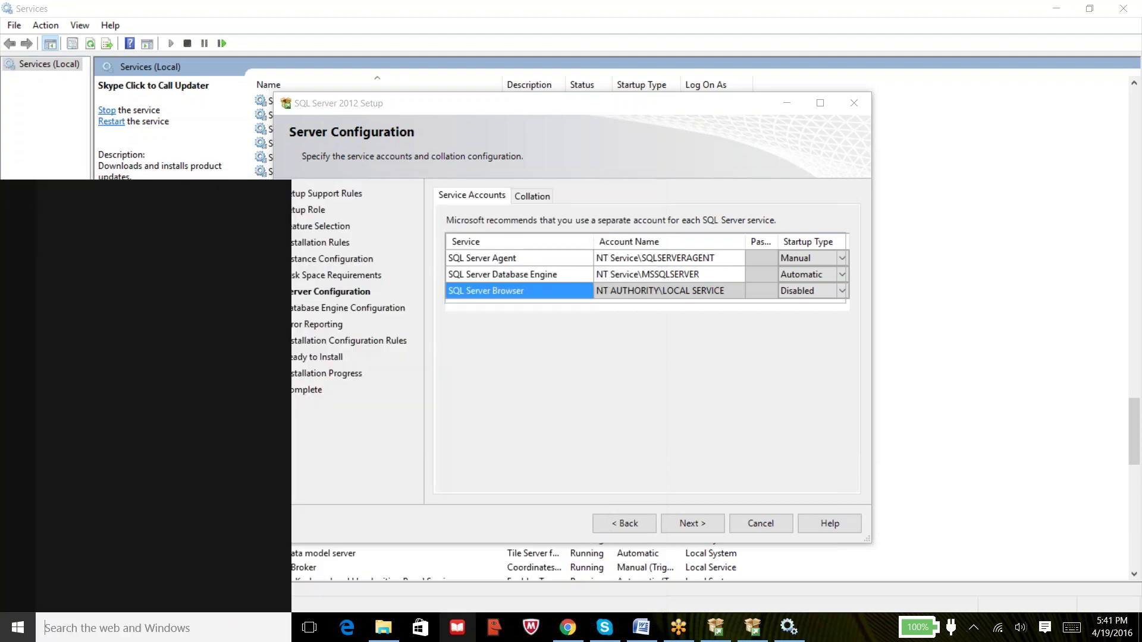
# Search 'contro' to launch Control Panel and go to its User Accounts category.
pyautogui.write('contro')
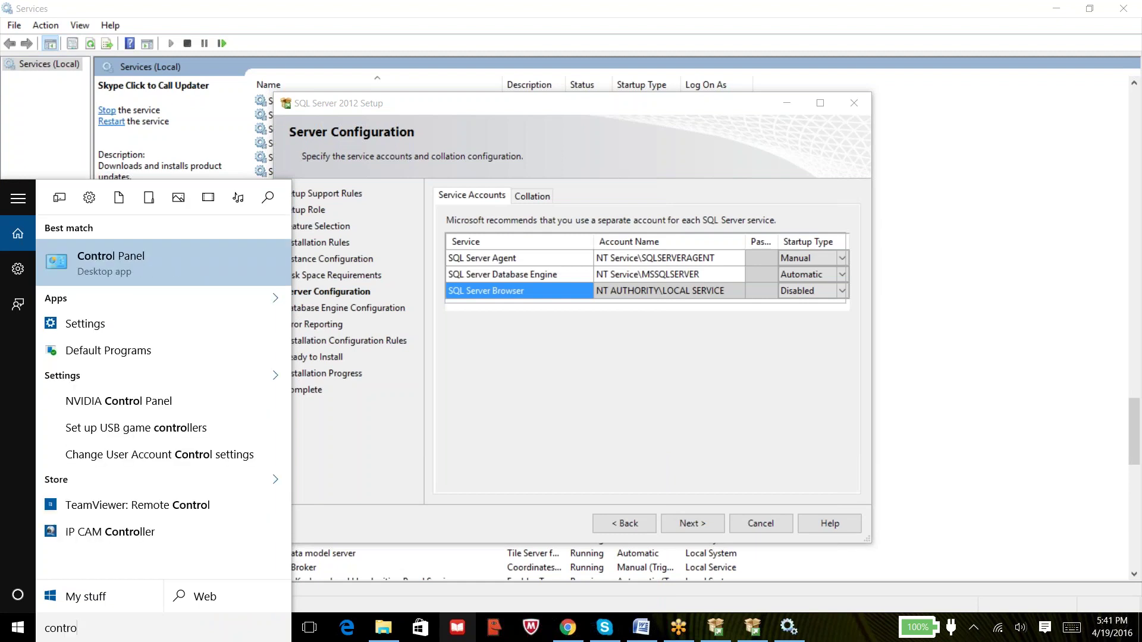
pyautogui.click(140, 274)
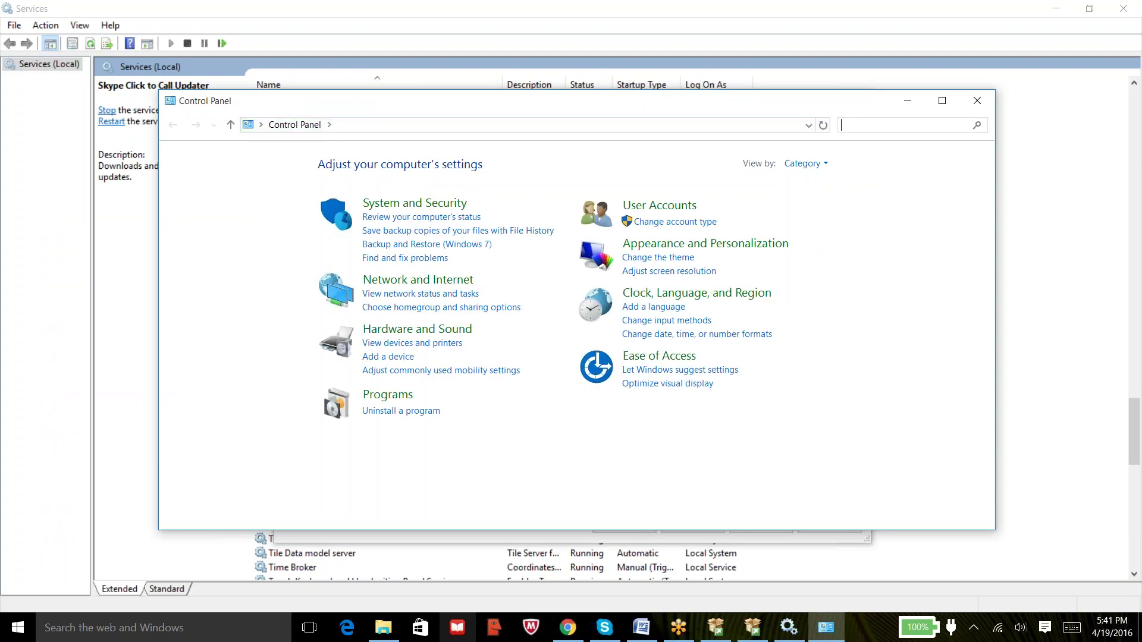
pyautogui.click(651, 206)
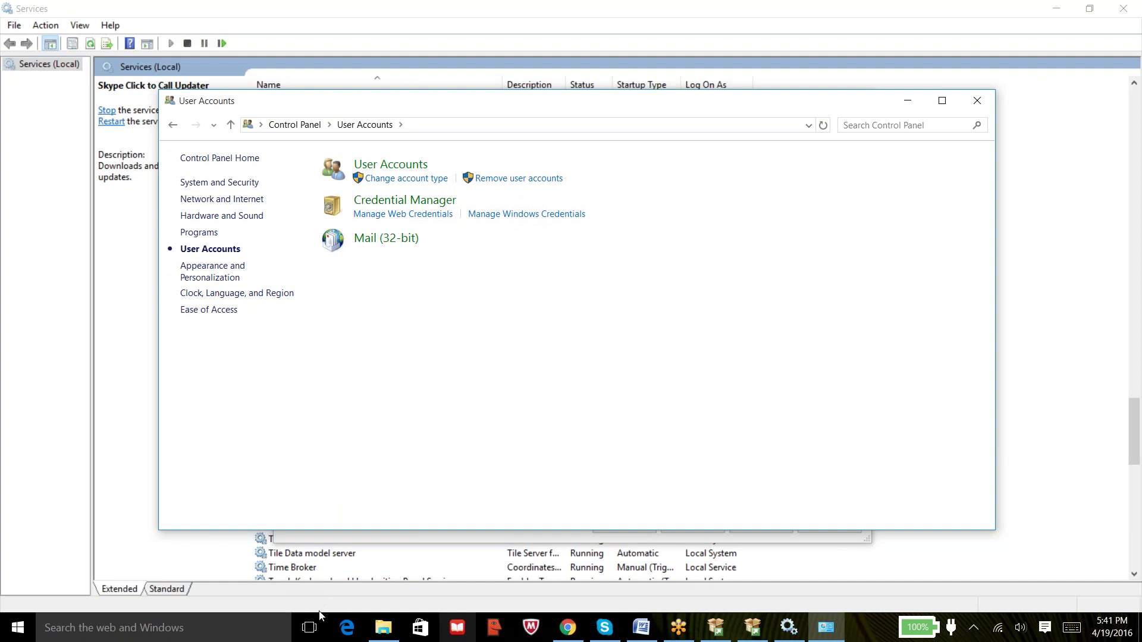
# Open Computer Management from This PC, glance at Services and Applications, then close it and the SQL Server folder.
pyautogui.click(391, 627)
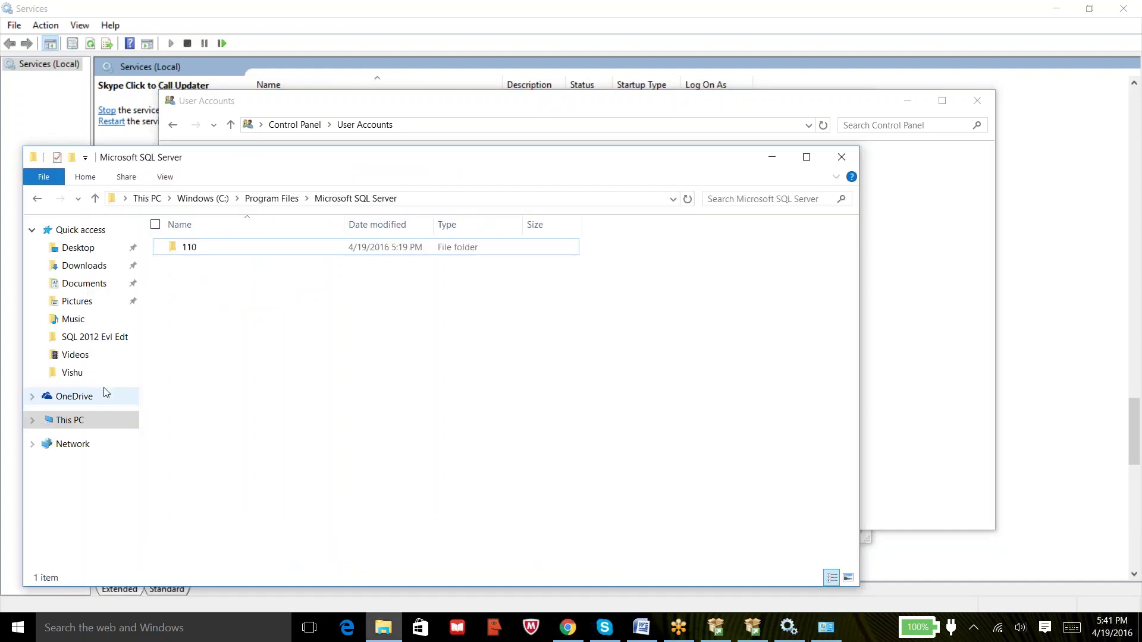
pyautogui.rightClick(70, 423)
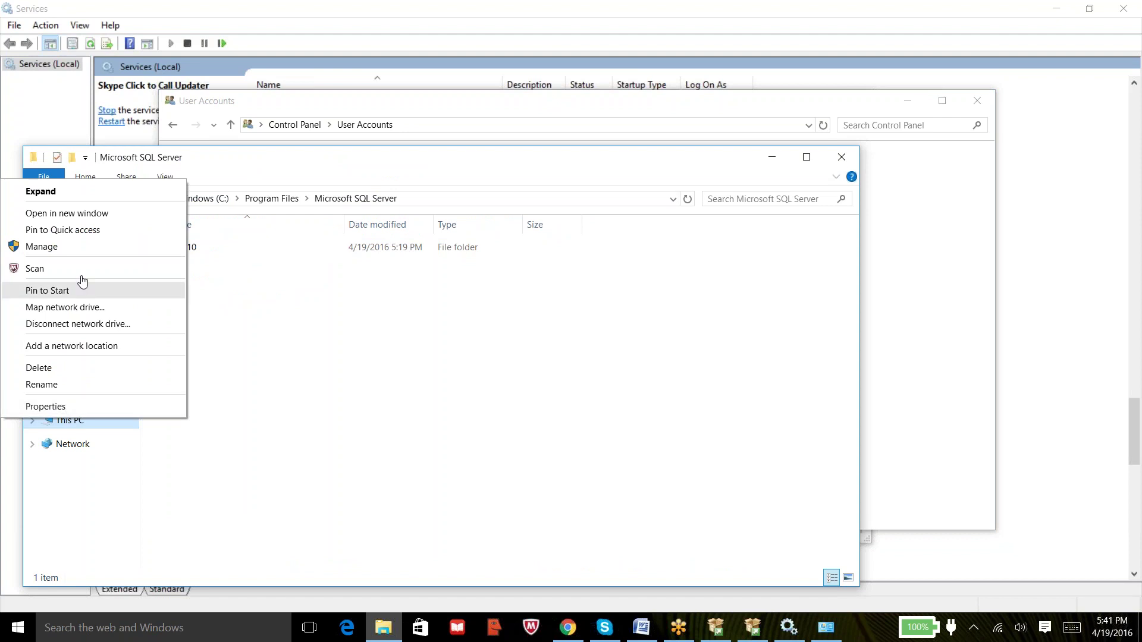
pyautogui.click(90, 247)
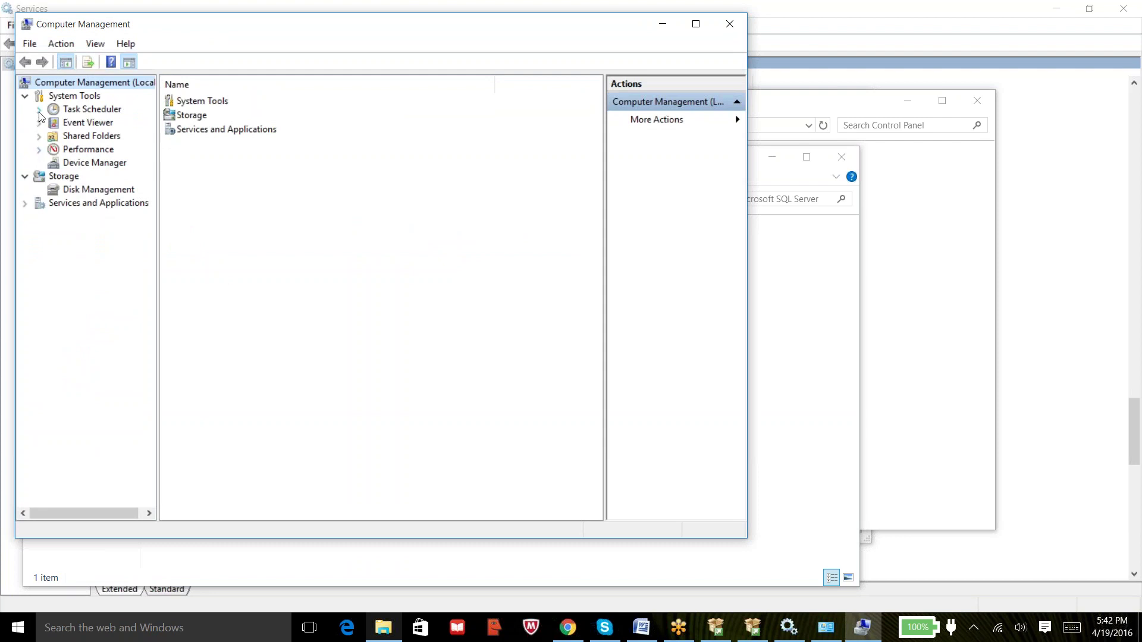
pyautogui.click(25, 205)
pyautogui.click(25, 205)
pyautogui.click(730, 24)
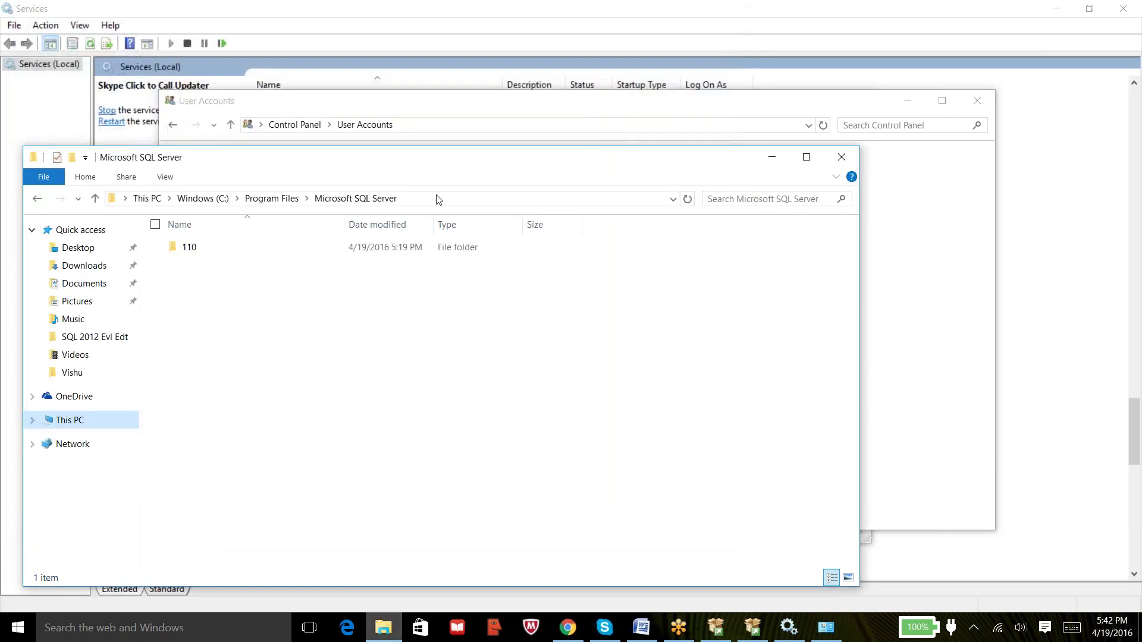
pyautogui.click(851, 163)
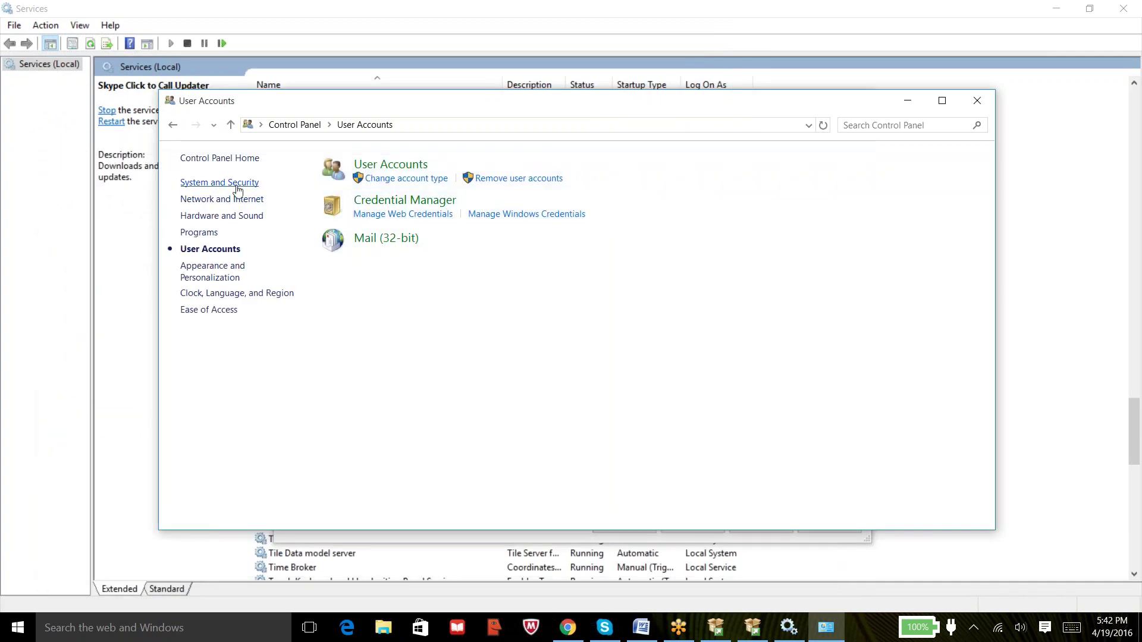
# In a new Chrome tab, search Google for 'create user in windows 10'.
pyautogui.click(569, 628)
pyautogui.click(249, 7)
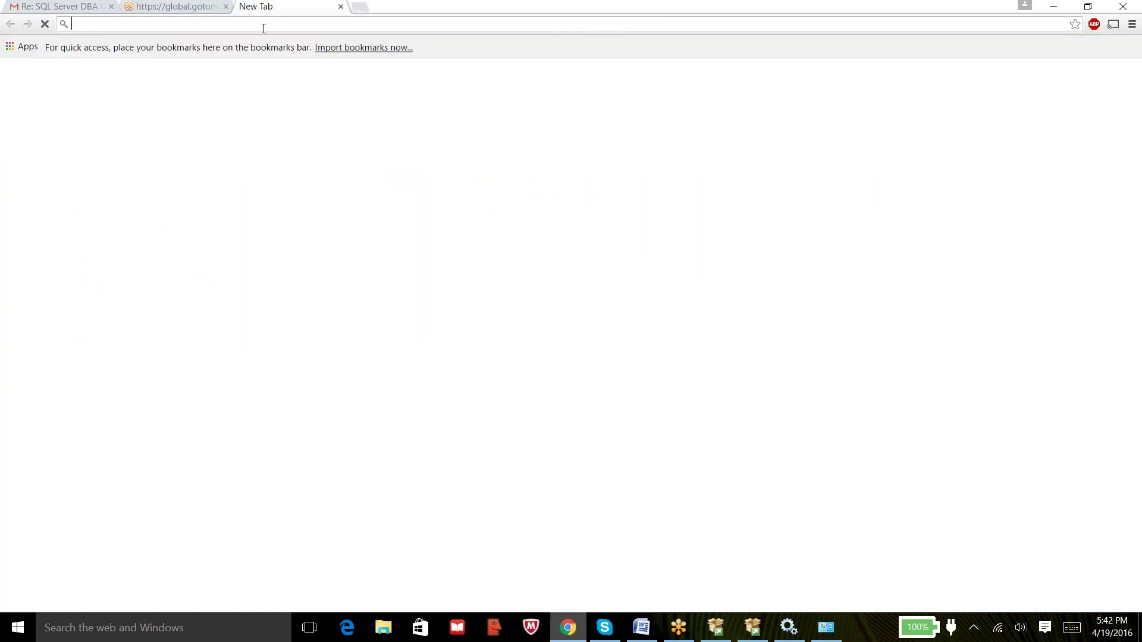
pyautogui.write('google.com')
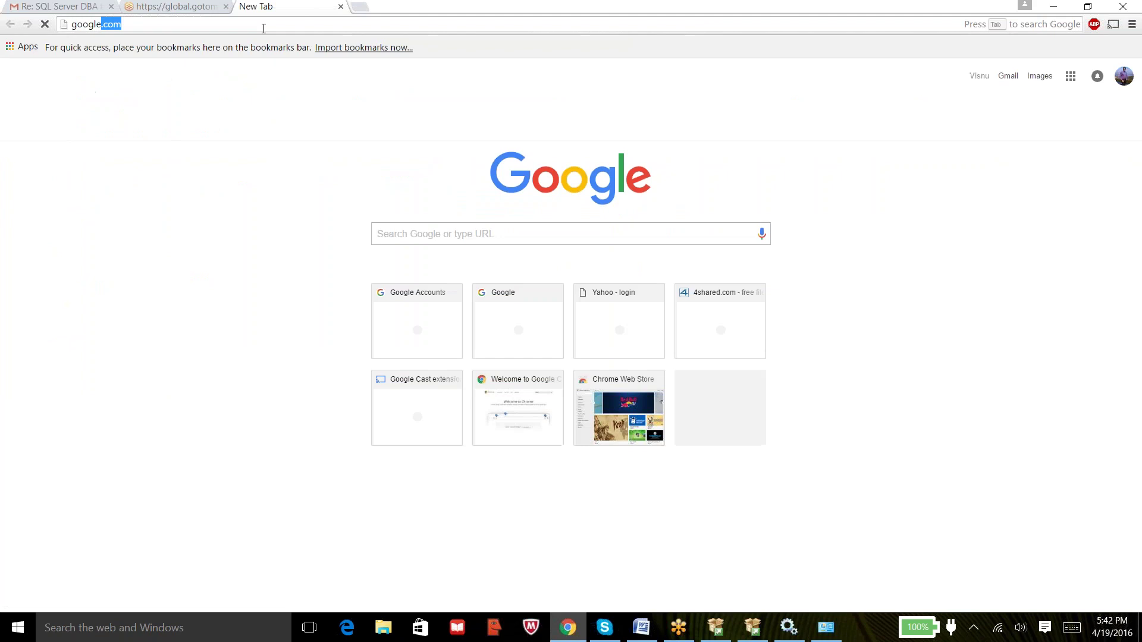
pyautogui.press('Return')
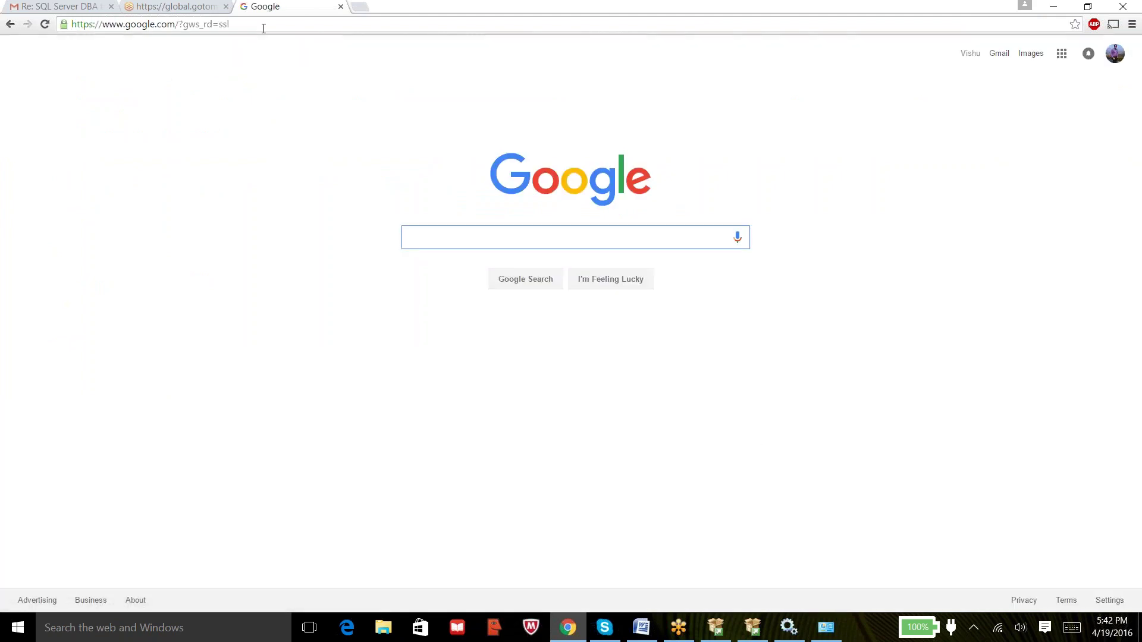
pyautogui.write('create user in windows')
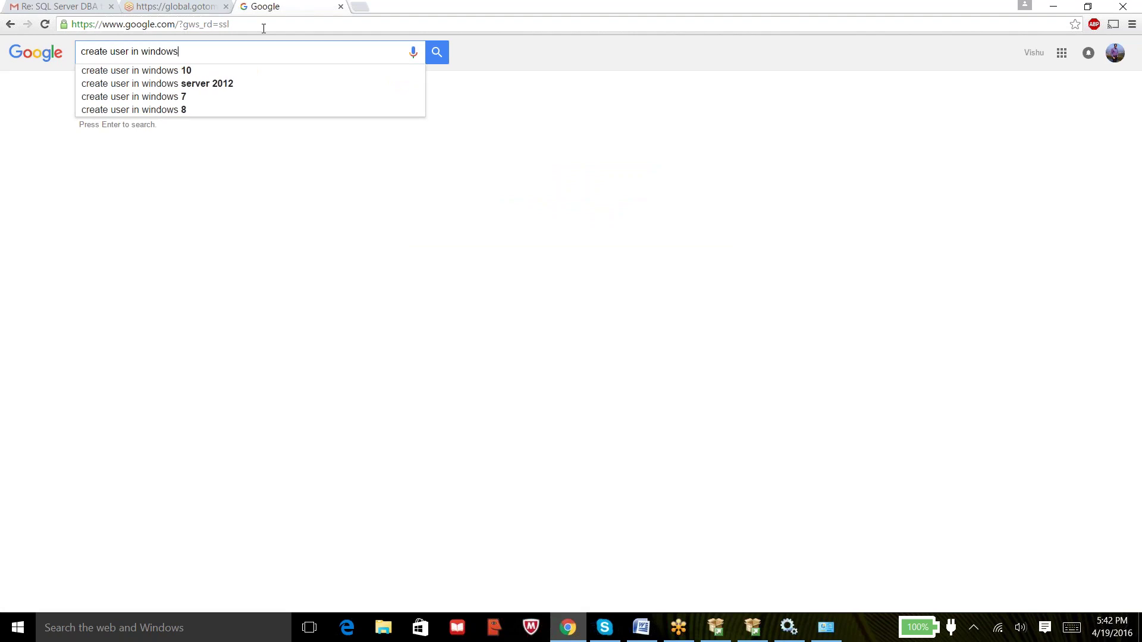
pyautogui.write(' 10')
pyautogui.press('Return')
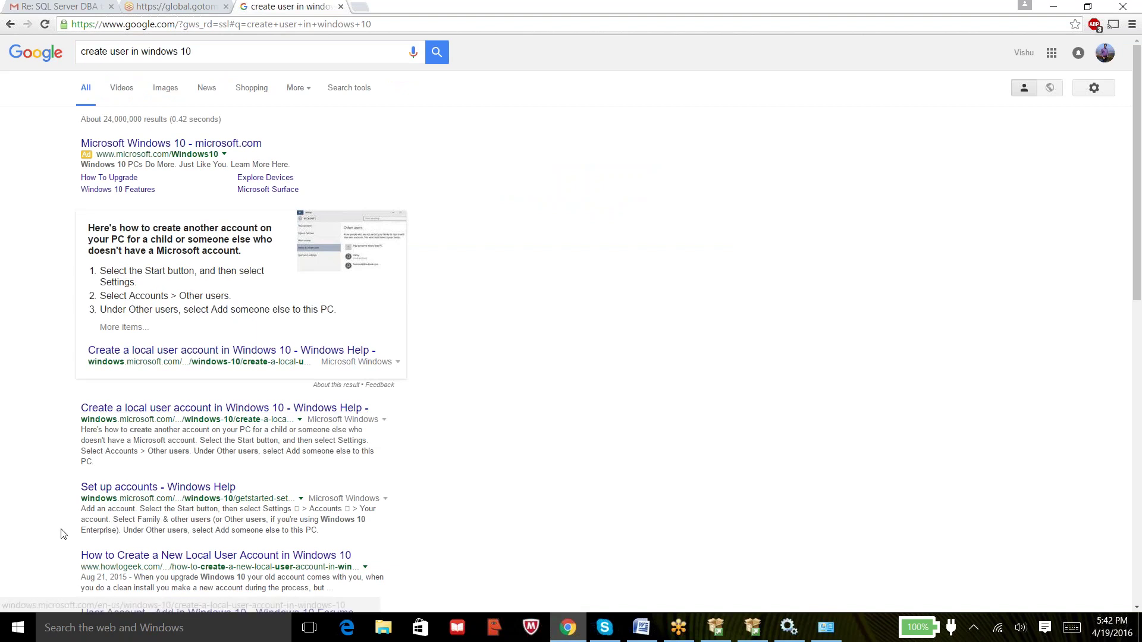
# Go to Settings > Accounts > Family & other users and choose 'Add someone else to this PC'.
pyautogui.click(20, 635)
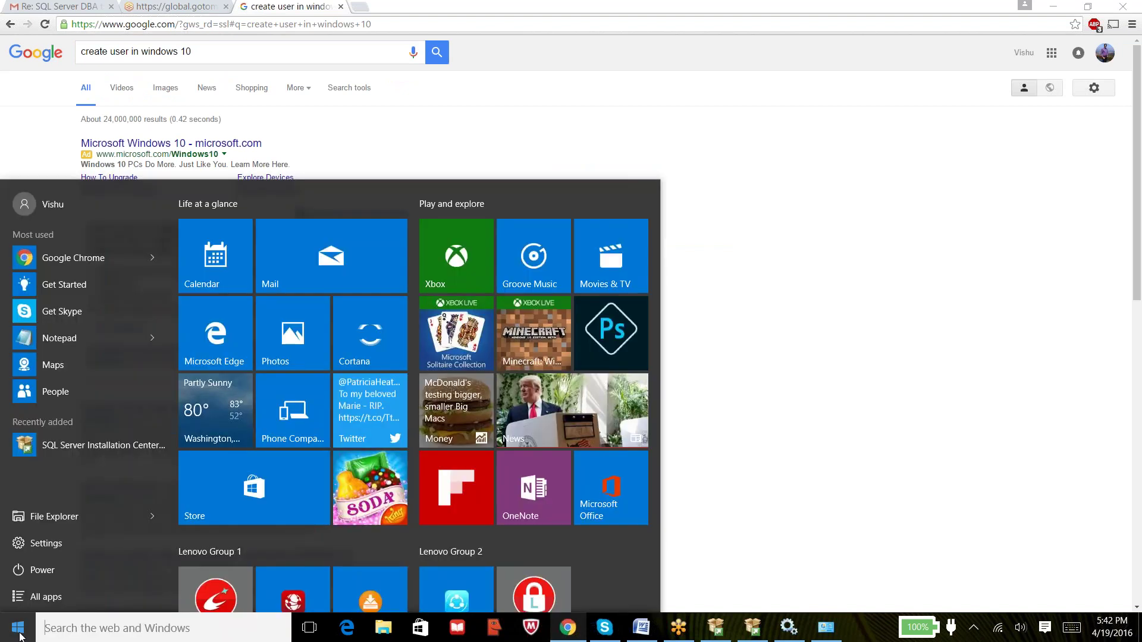
pyautogui.click(43, 544)
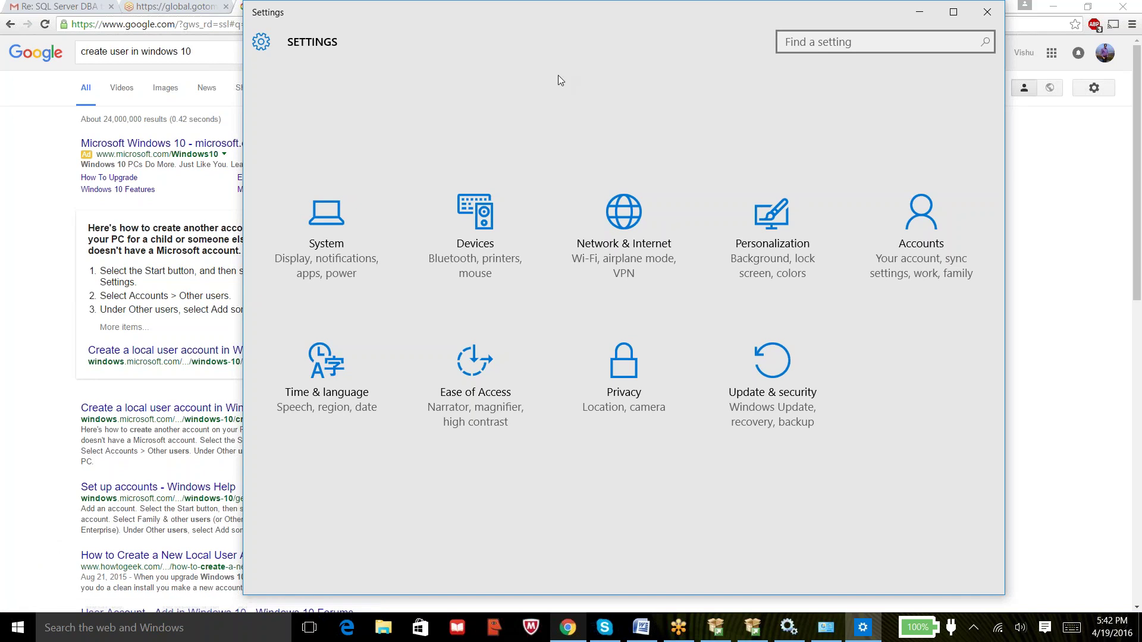
pyautogui.moveTo(570, 8); pyautogui.dragTo(399, 4)
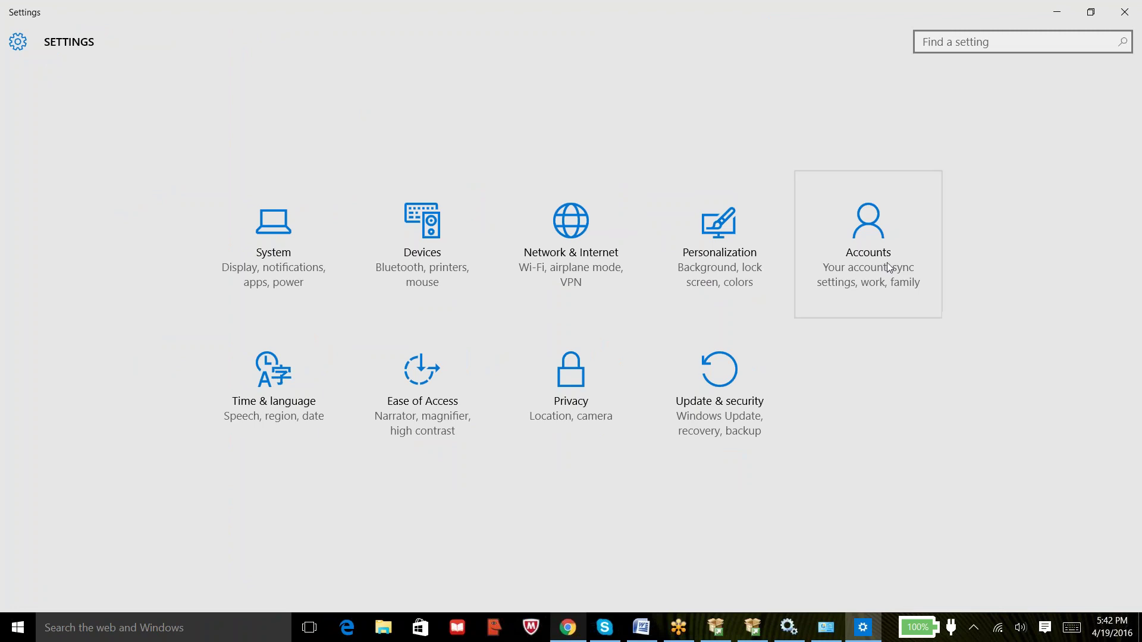
pyautogui.click(868, 241)
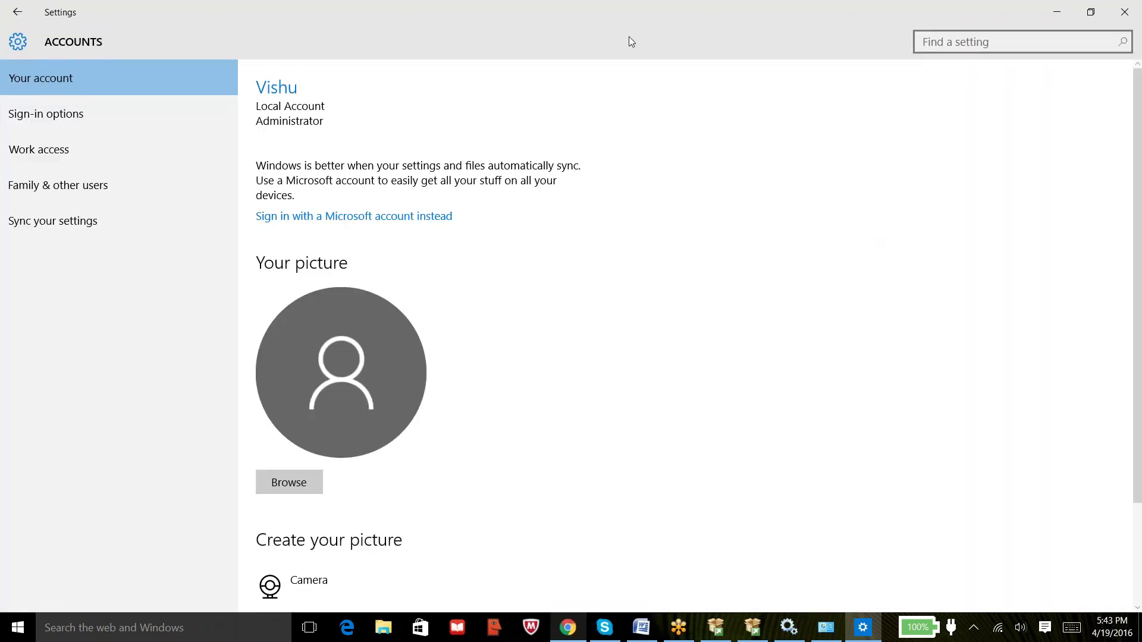
pyautogui.moveTo(544, 13); pyautogui.dragTo(682, 47)
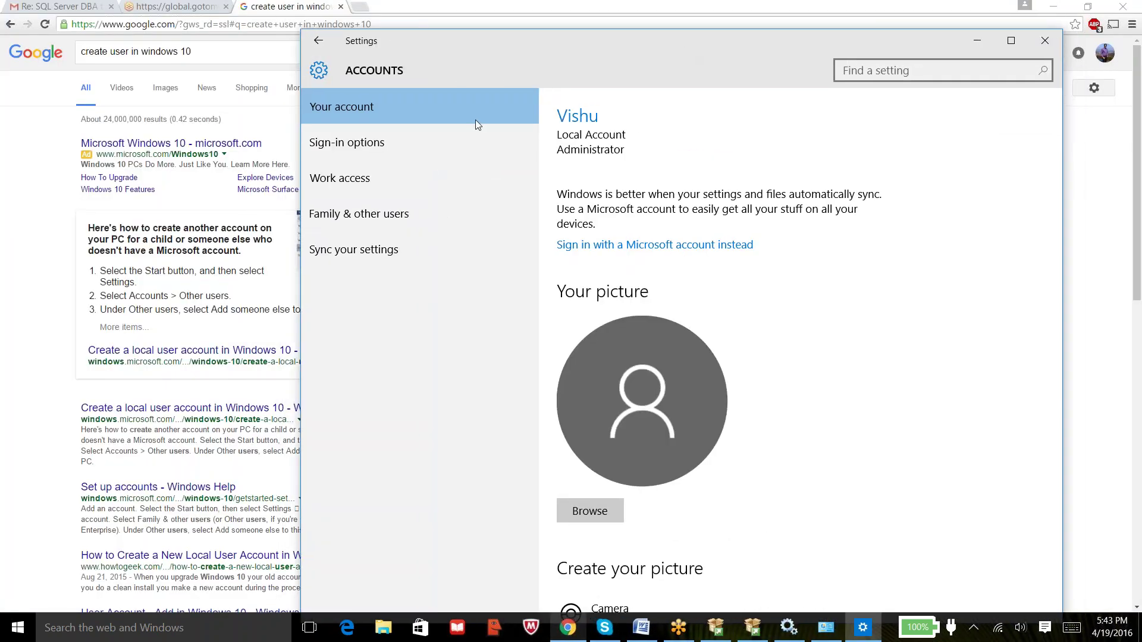
pyautogui.click(405, 212)
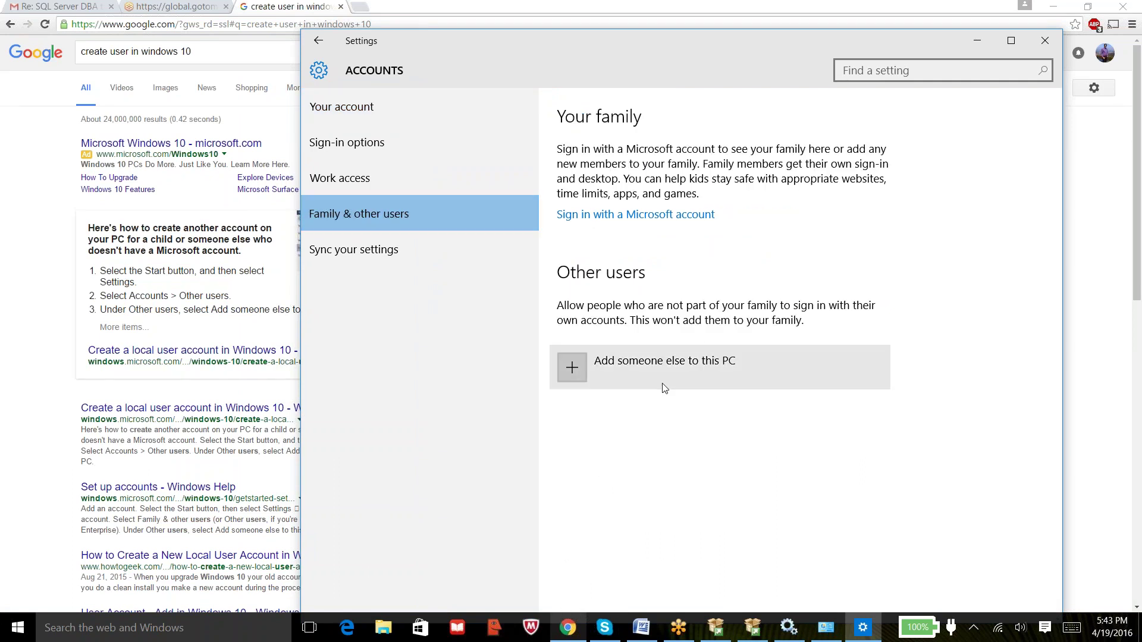
pyautogui.click(572, 369)
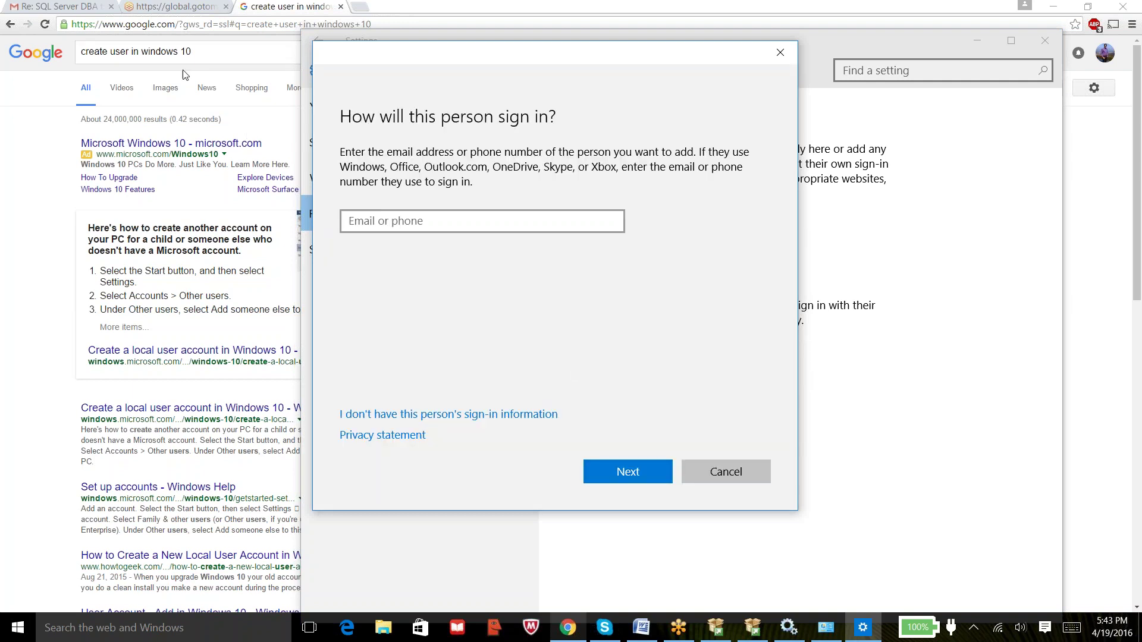
# Skip the sign-in information, pick adding a user without a Microsoft account, and focus the user name field.
pyautogui.click(410, 222)
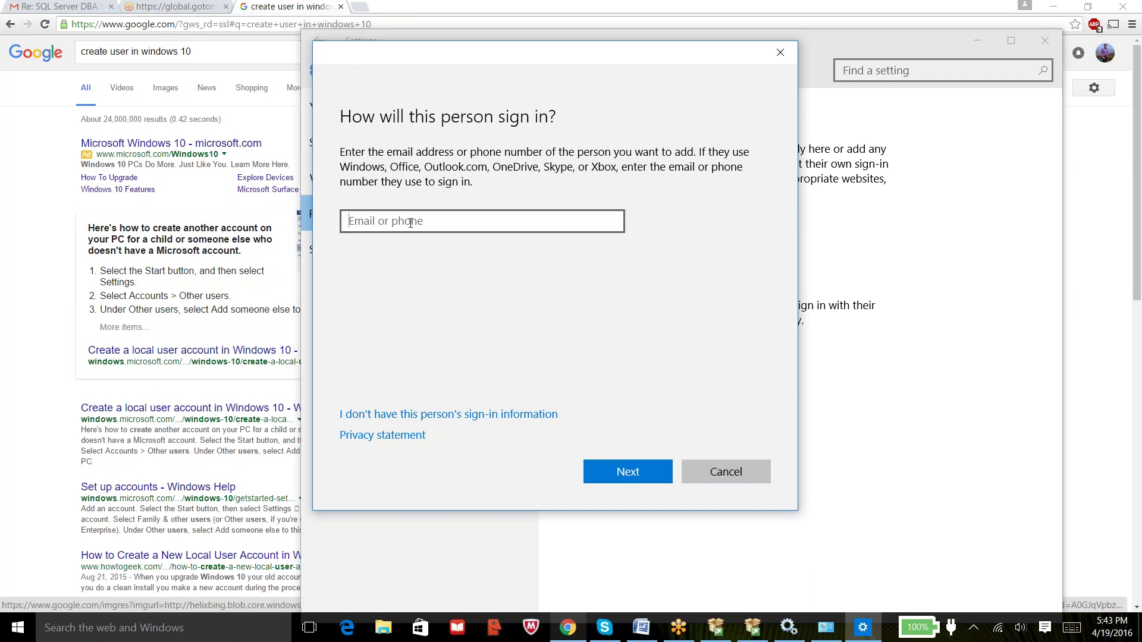
pyautogui.click(470, 415)
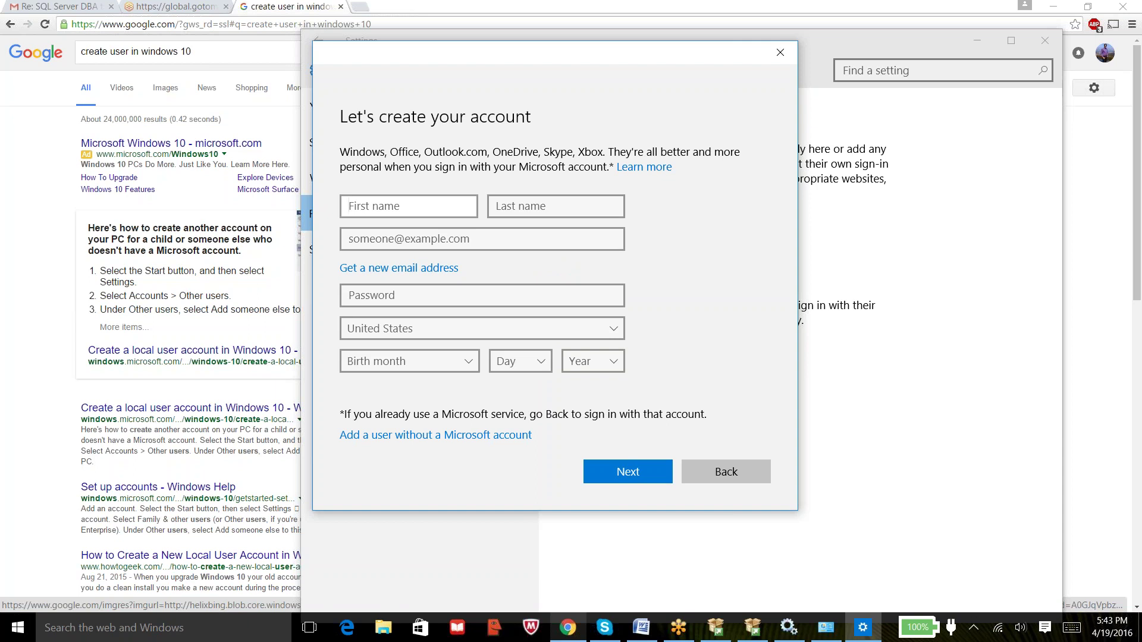
pyautogui.click(453, 436)
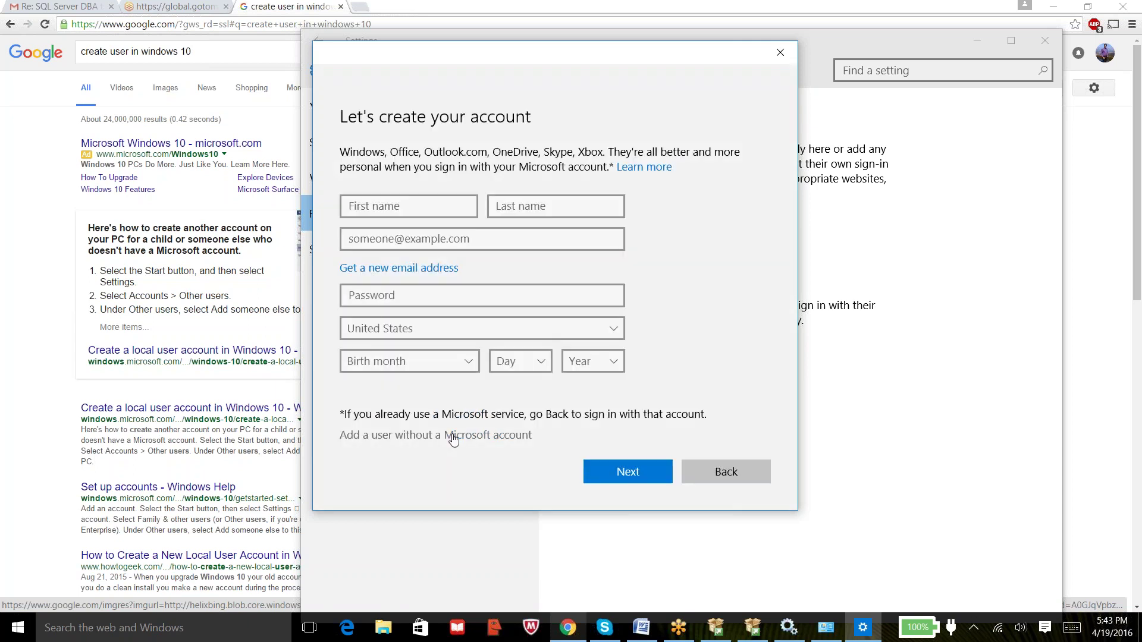
pyautogui.click(429, 226)
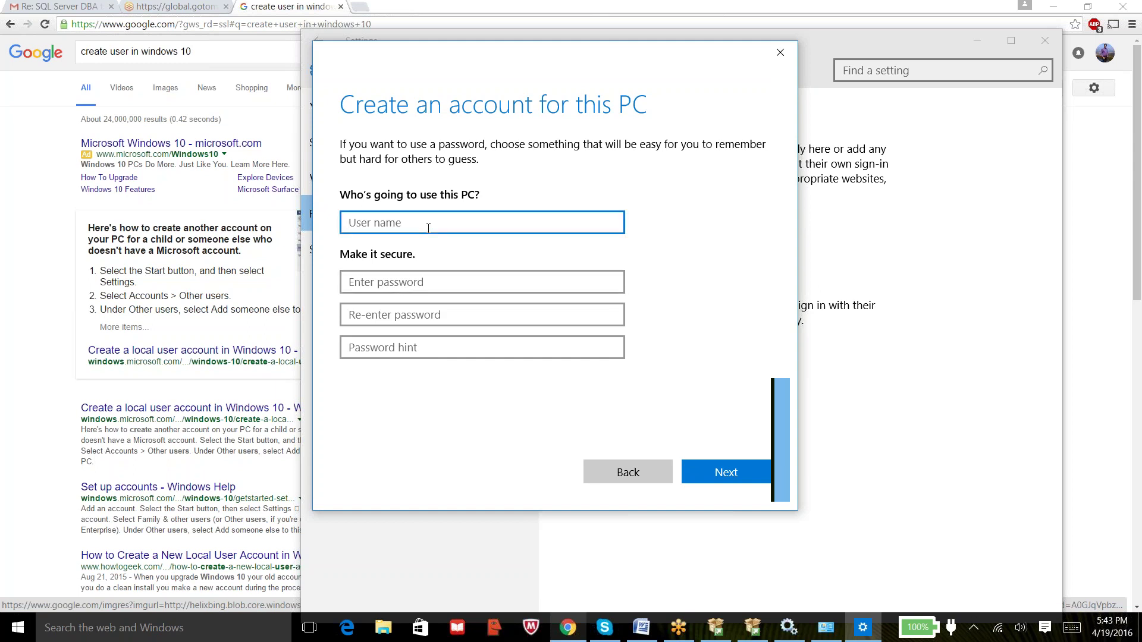
# Enter RMVP_sql as the user name for the new local account.
pyautogui.write('sql')
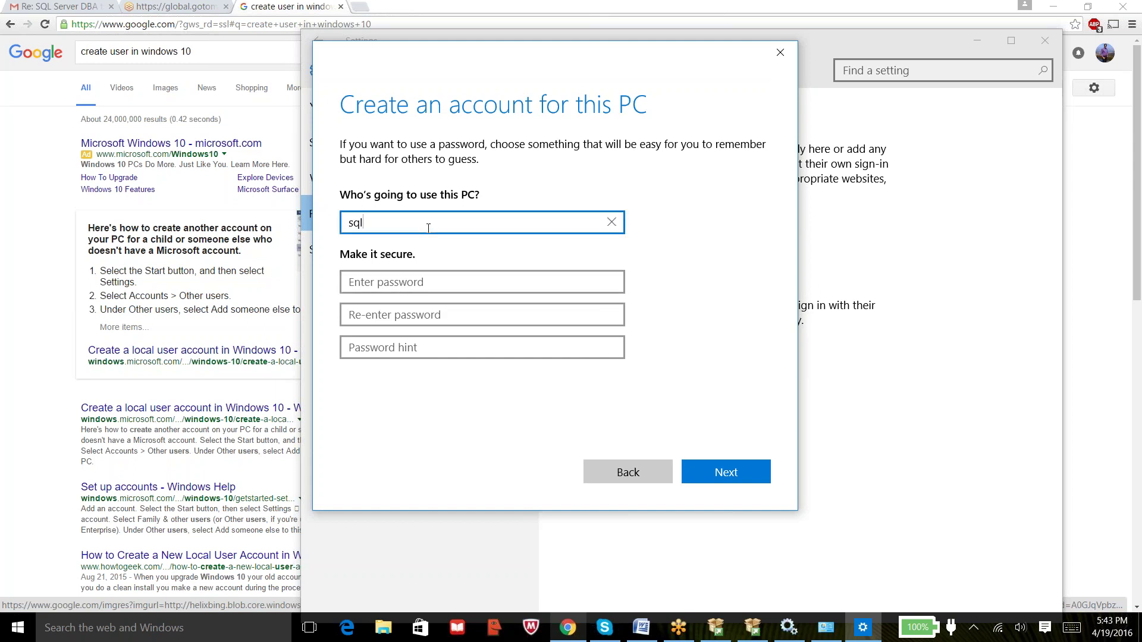
pyautogui.press('BackSpace')
pyautogui.press('BackSpace')
pyautogui.press('BackSpace')
pyautogui.write('RMVP')
pyautogui.write('_sql')
pyautogui.click(429, 284)
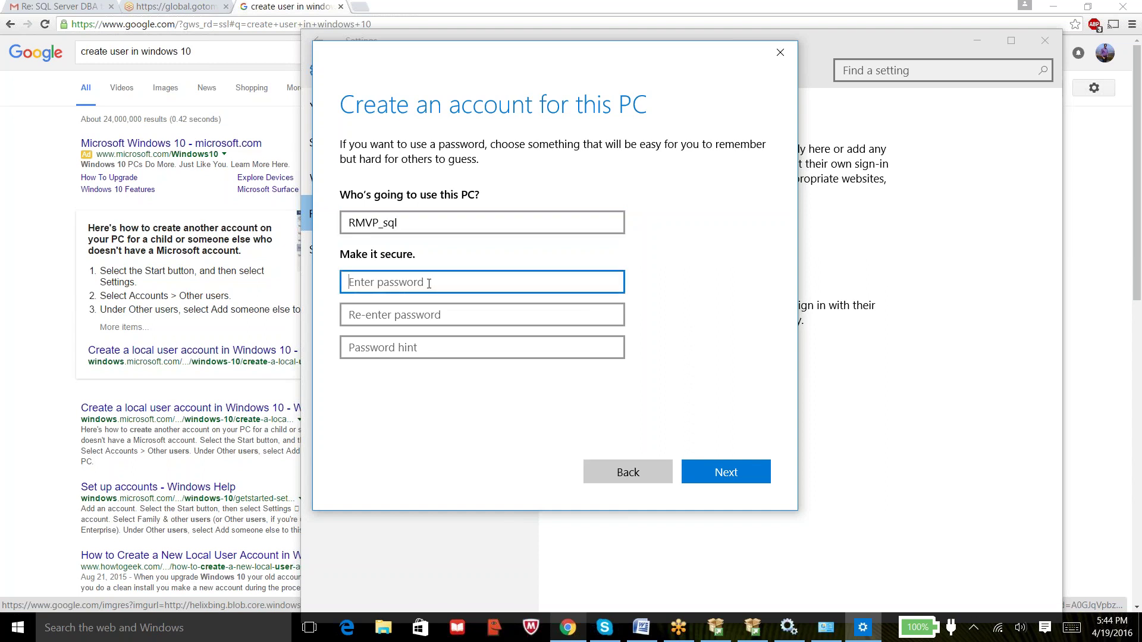
# Enter the account password twice with hint 'rmvp' and try to create the account.
pyautogui.write('****')
pyautogui.press('capslock')
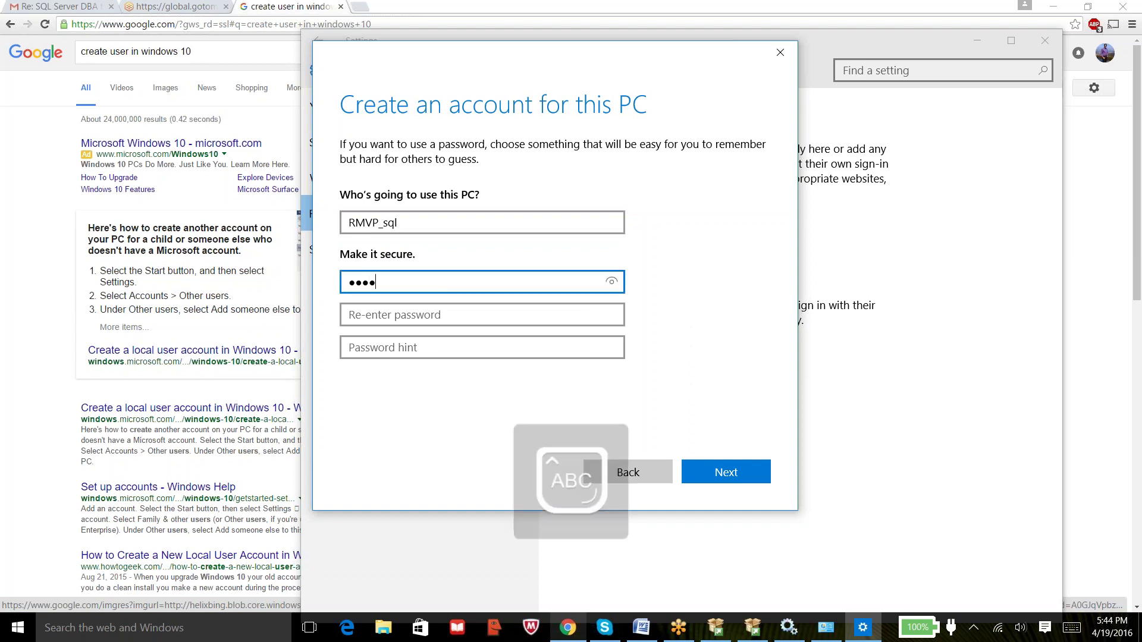
pyautogui.press('Tab')
pyautogui.write('****')
pyautogui.press('Tab')
pyautogui.write('rmvp')
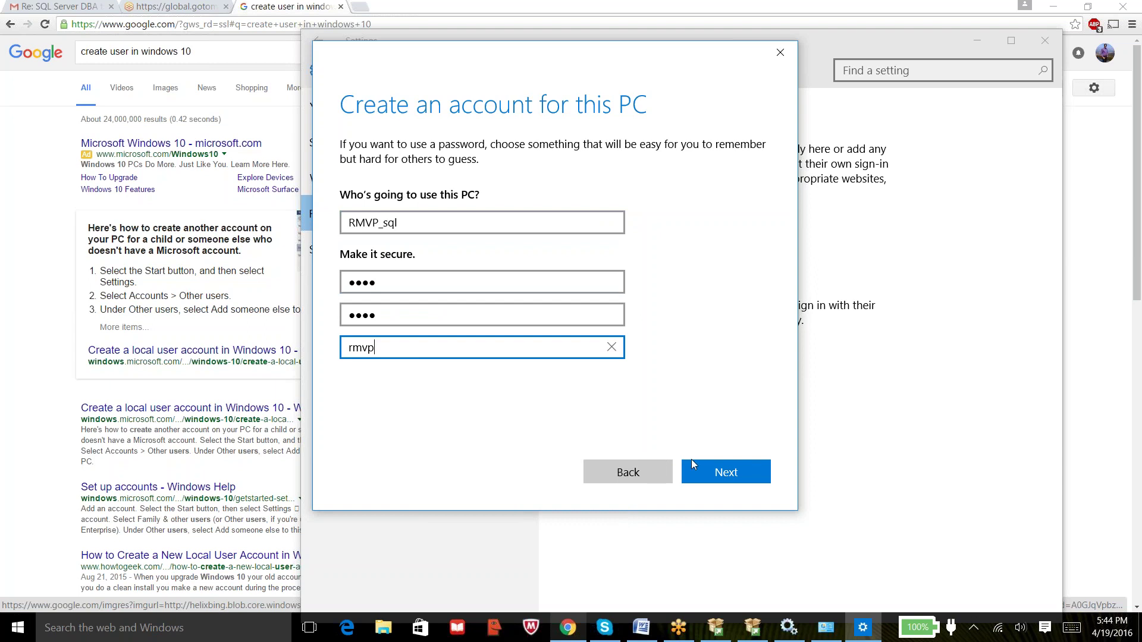
pyautogui.click(722, 466)
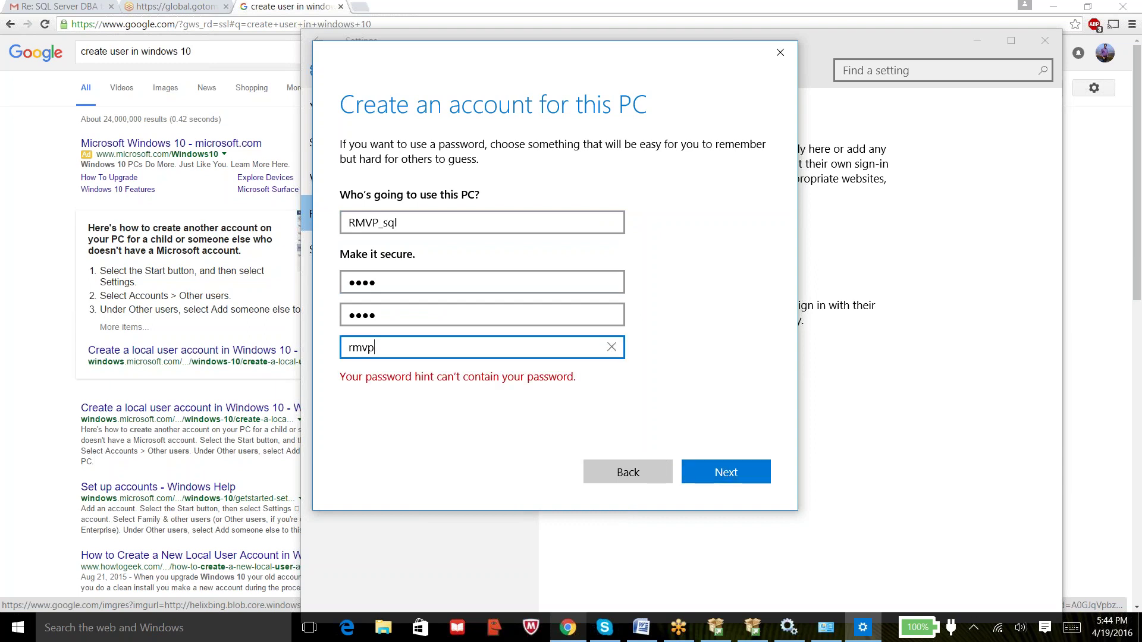
# Replace the rejected hint with 'application name' and create the RMVP_sql account.
pyautogui.press('BackSpace')
pyautogui.press('BackSpace')
pyautogui.press('BackSpace')
pyautogui.press('BackSpace')
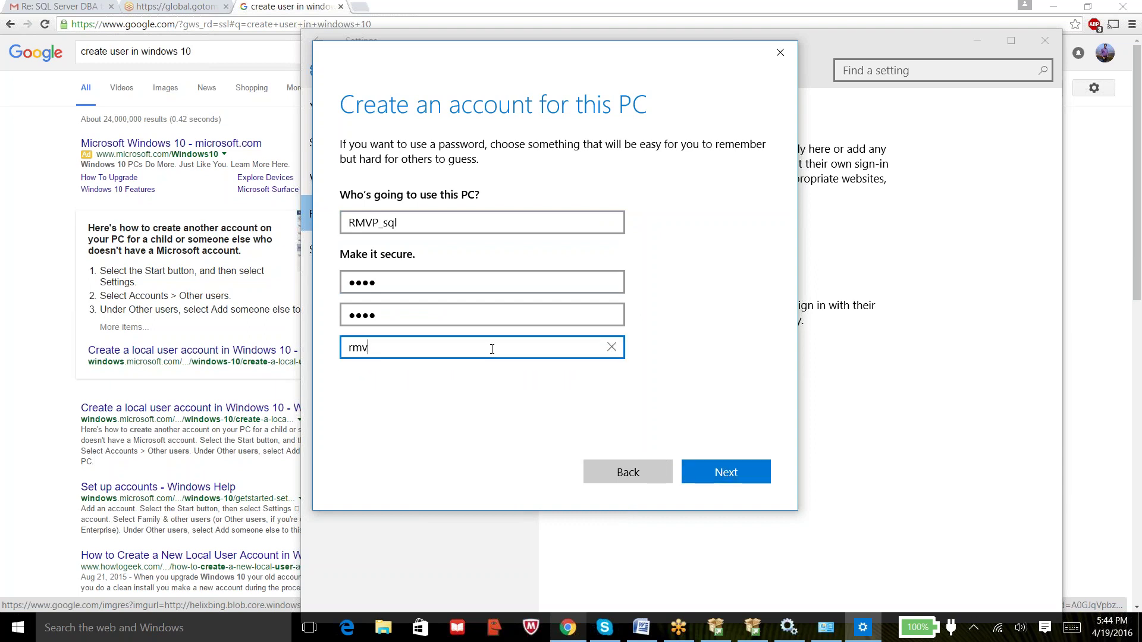
pyautogui.write('application name')
pyautogui.click(722, 470)
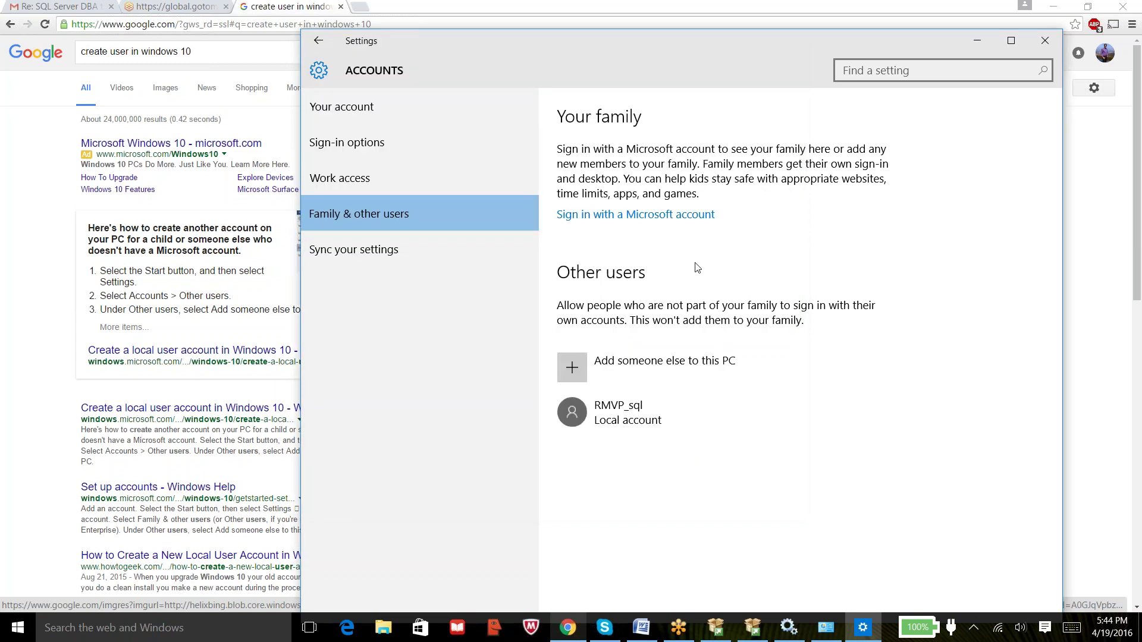
pyautogui.click(628, 428)
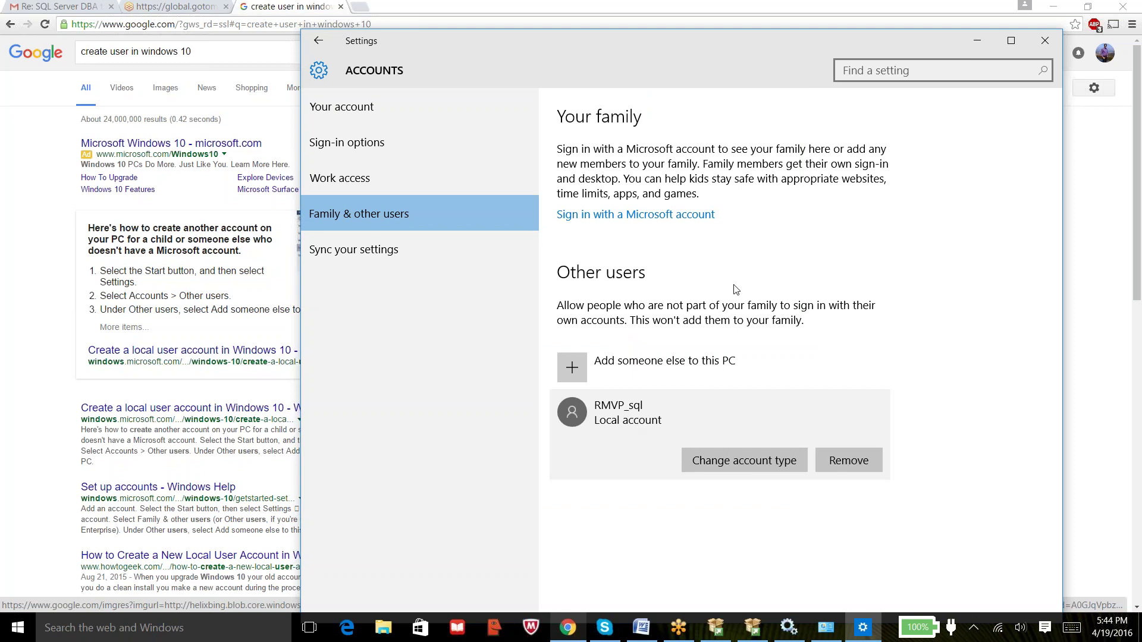
# Move and close the Settings window, minimise Chrome, and shift User Accounts aside.
pyautogui.moveTo(741, 44); pyautogui.dragTo(502, 33)
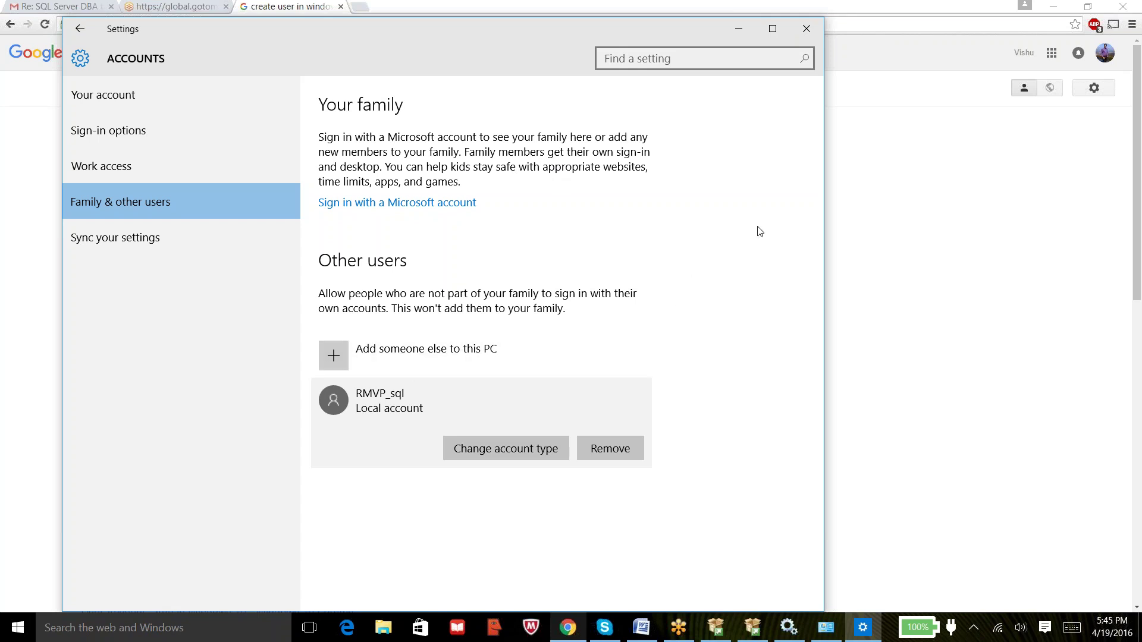
pyautogui.click(817, 29)
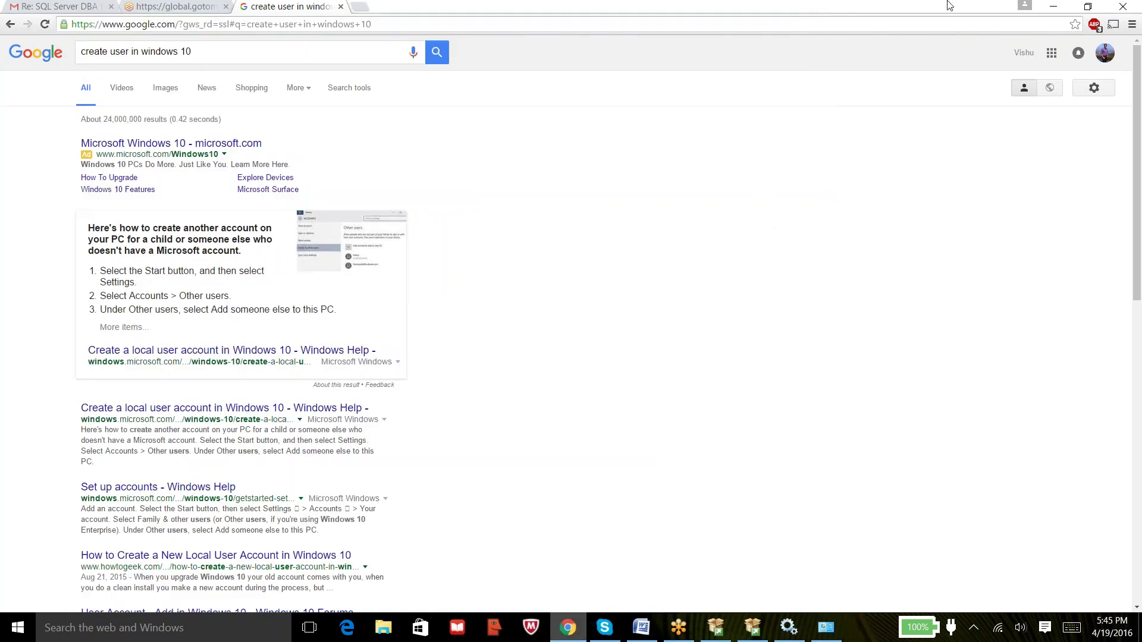
pyautogui.click(1053, 6)
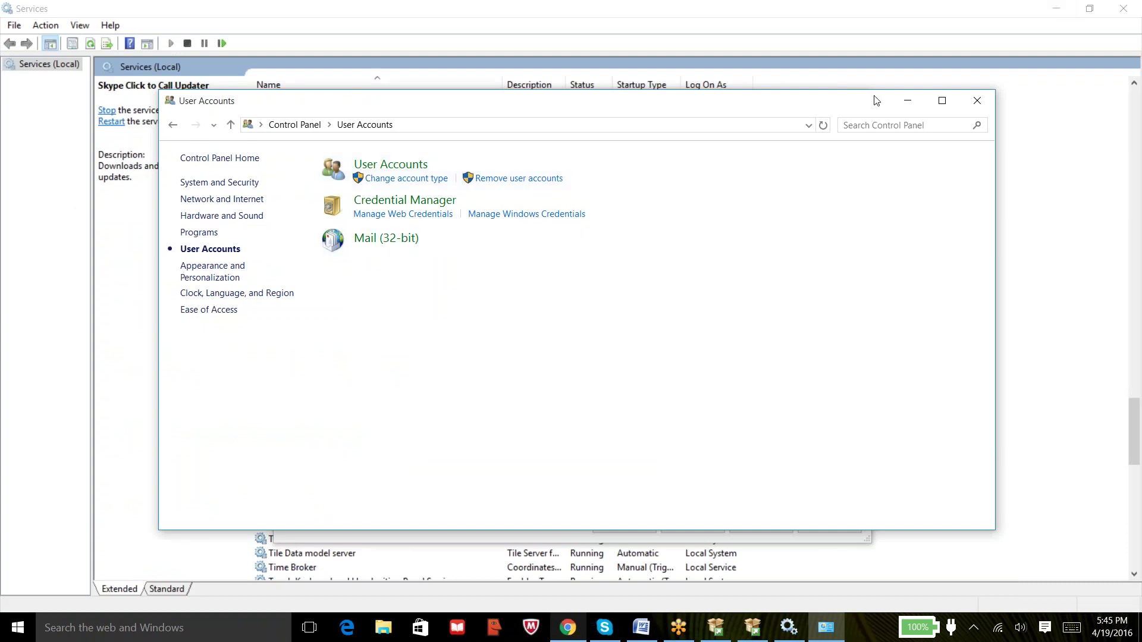
pyautogui.moveTo(877, 100); pyautogui.dragTo(649, 91)
# Close User Accounts and browse to RMVP_sql as the SQL Server Agent service account.
pyautogui.click(750, 91)
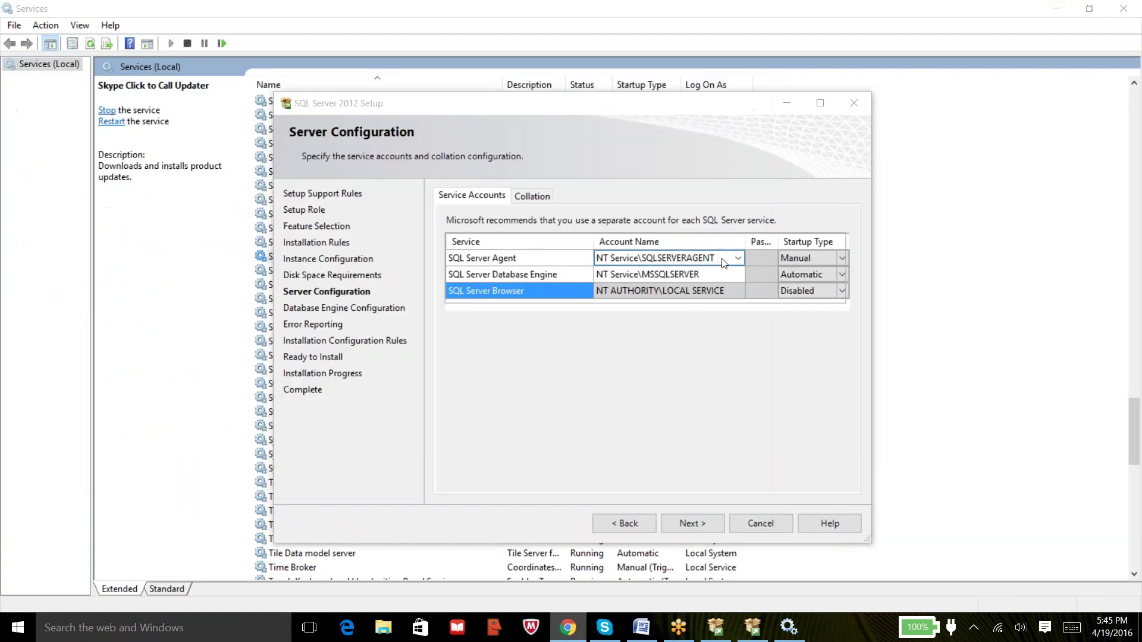
pyautogui.click(738, 262)
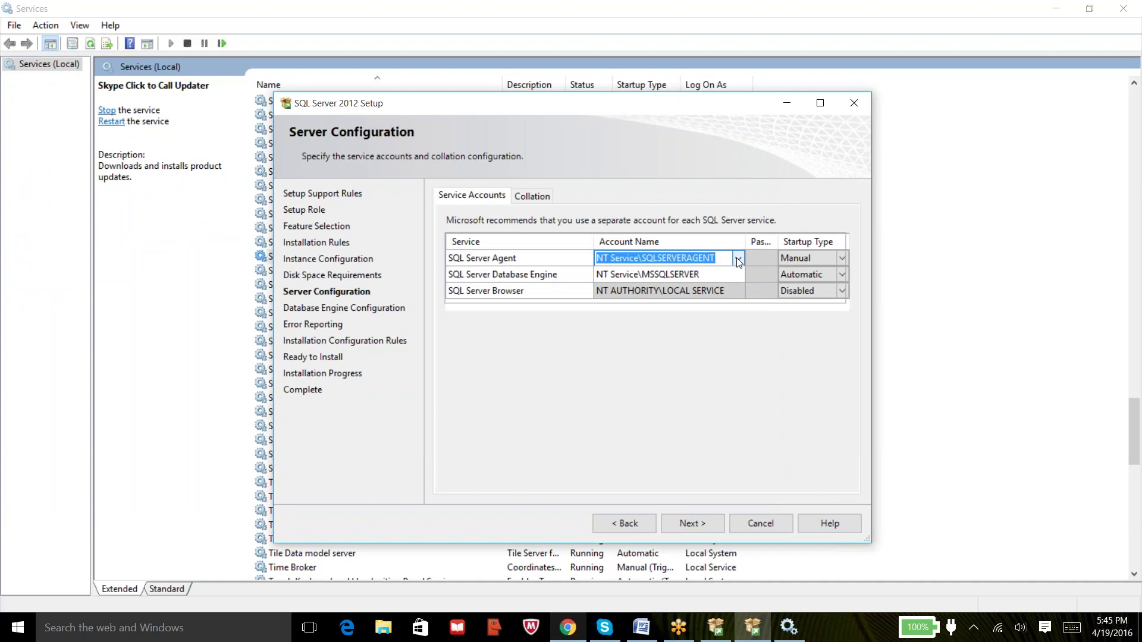
pyautogui.click(738, 259)
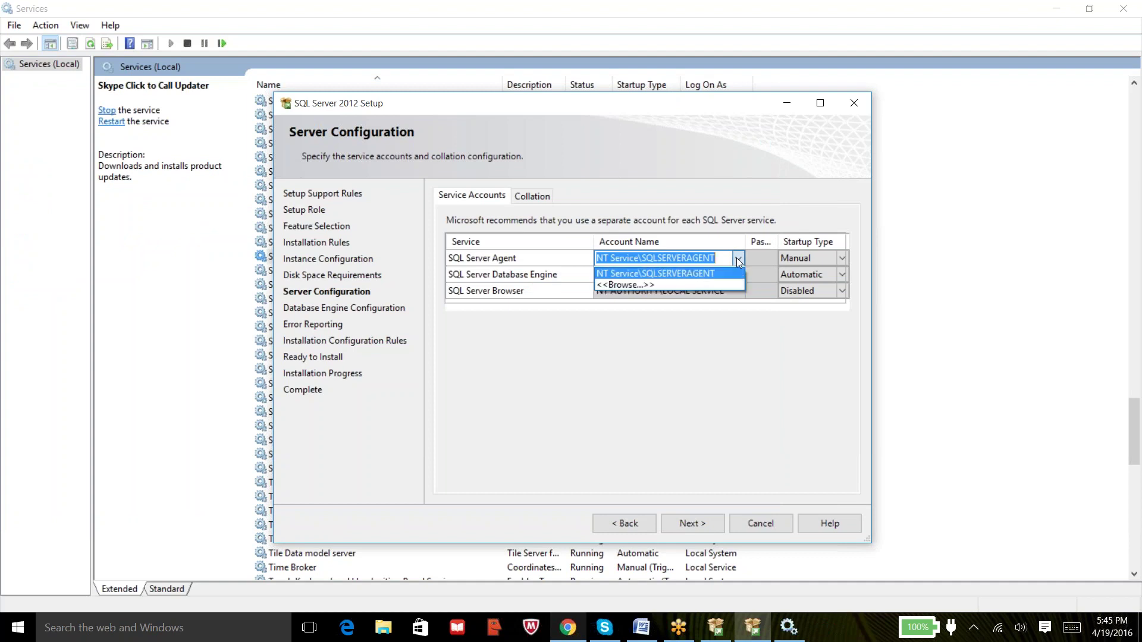
pyautogui.click(655, 284)
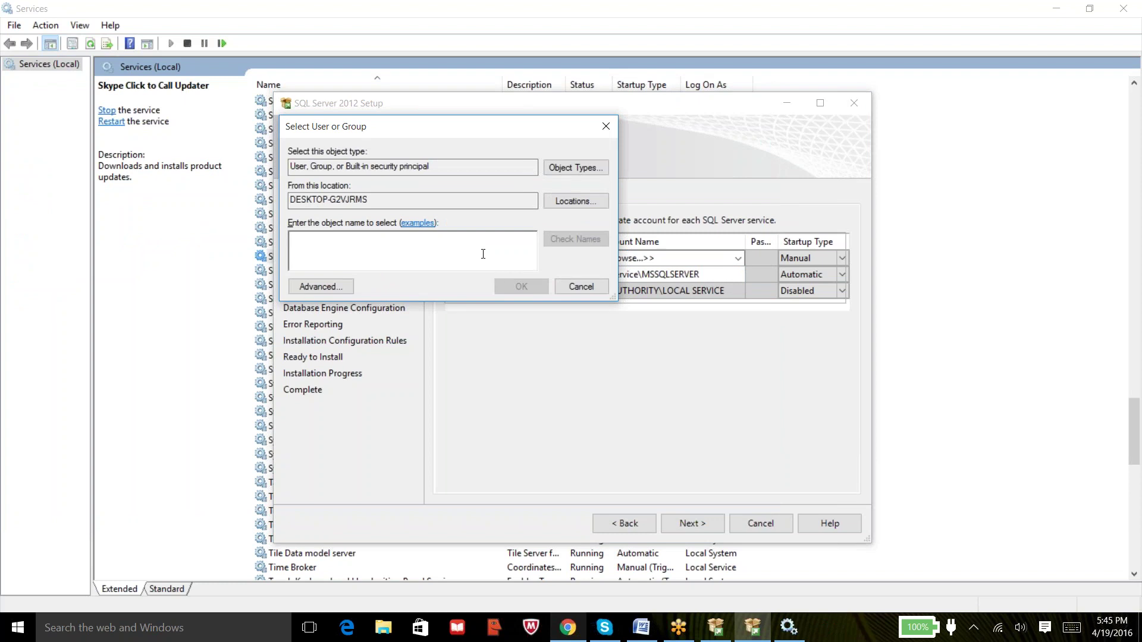
pyautogui.write('mvp')
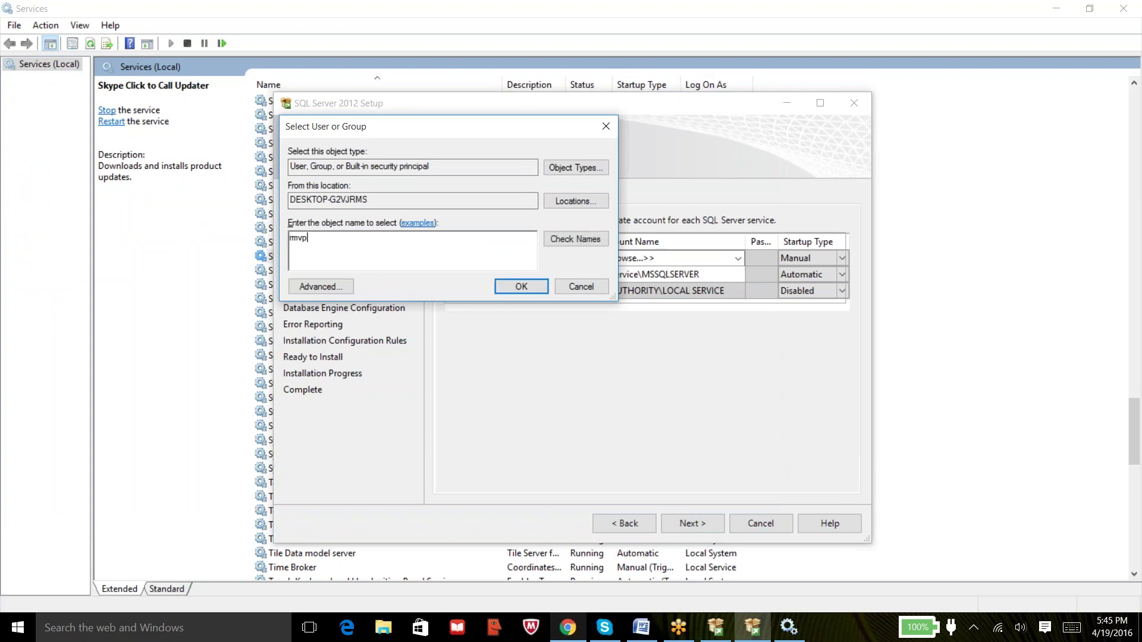
pyautogui.write('_sql')
pyautogui.click(559, 237)
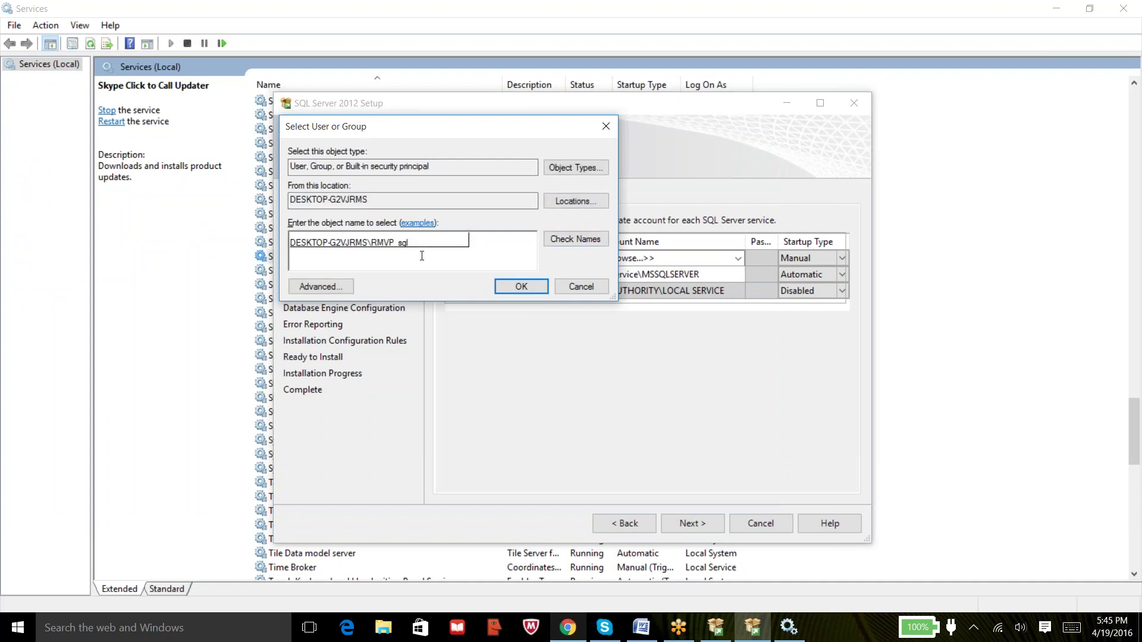
pyautogui.click(507, 286)
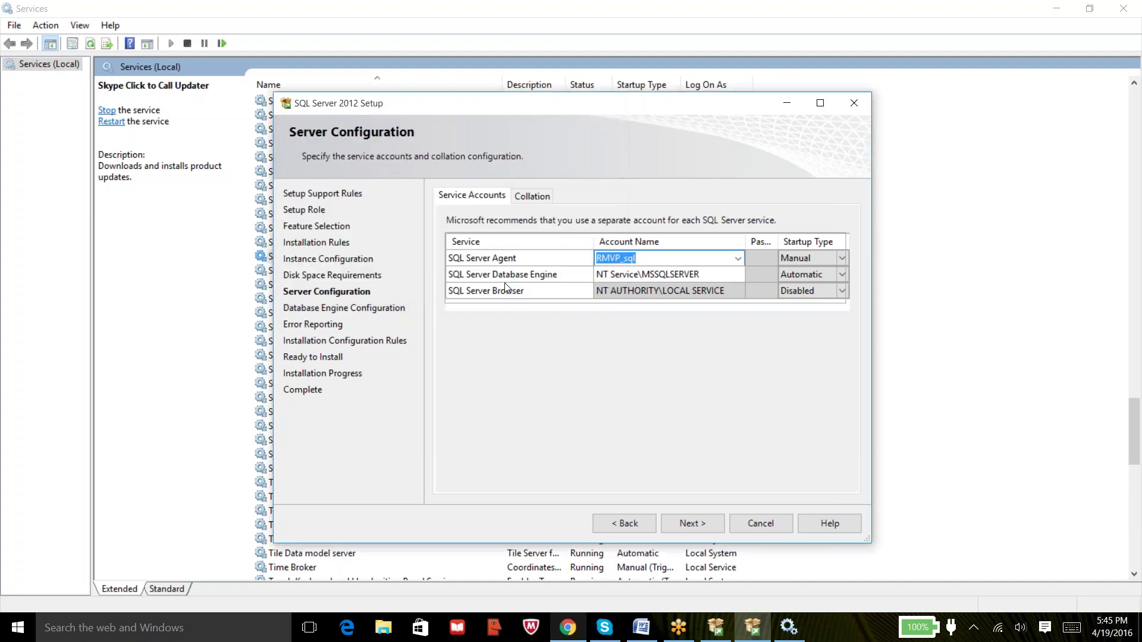
# Browse for RMVP_sql, verify it with Check Names, and assign it to the Database Engine.
pyautogui.click(666, 279)
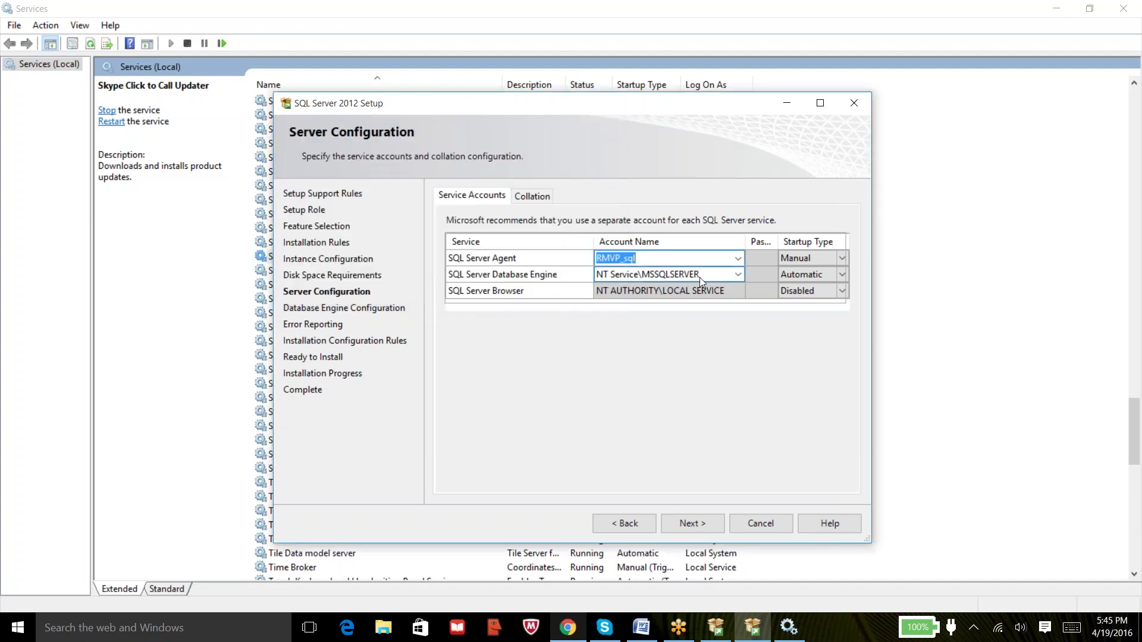
pyautogui.click(738, 275)
pyautogui.click(738, 275)
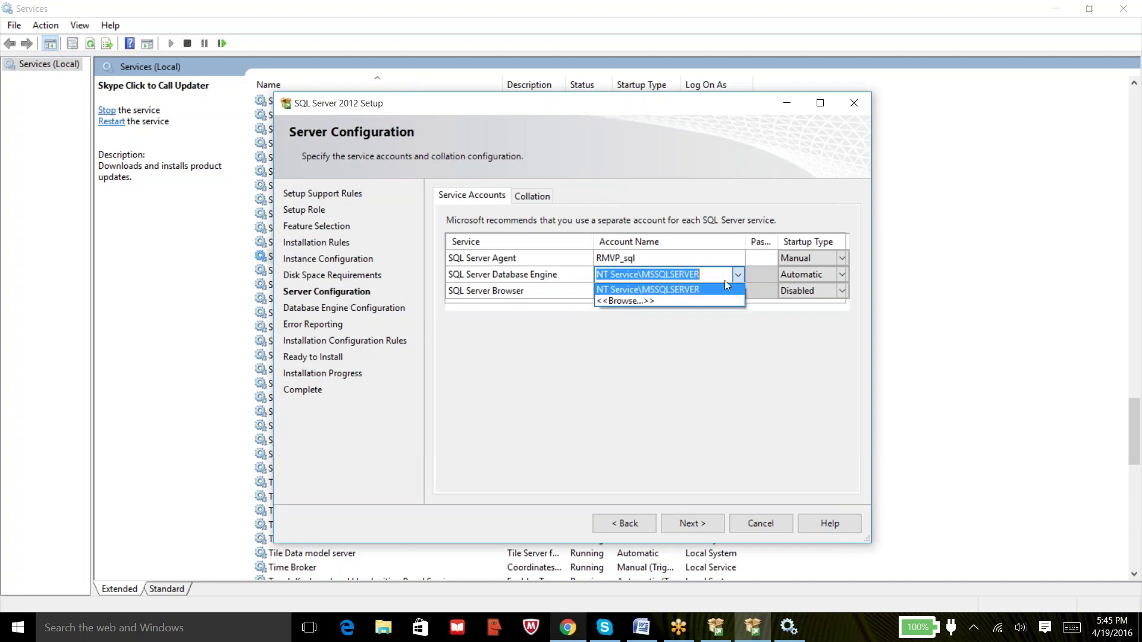
pyautogui.click(666, 301)
pyautogui.write('mvp_sql')
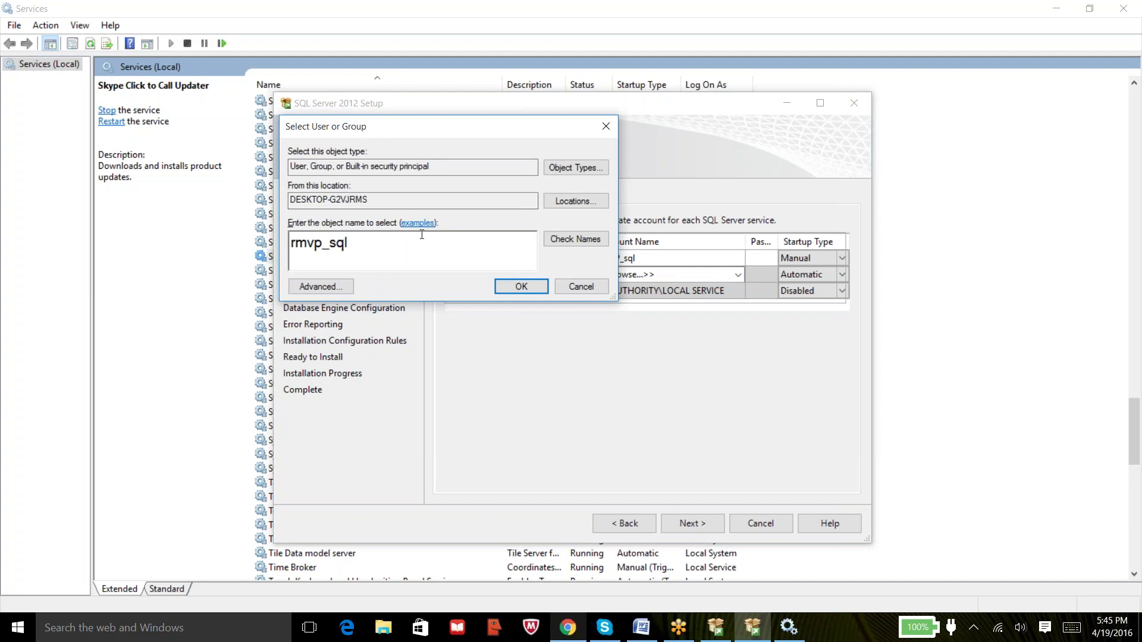
pyautogui.click(576, 238)
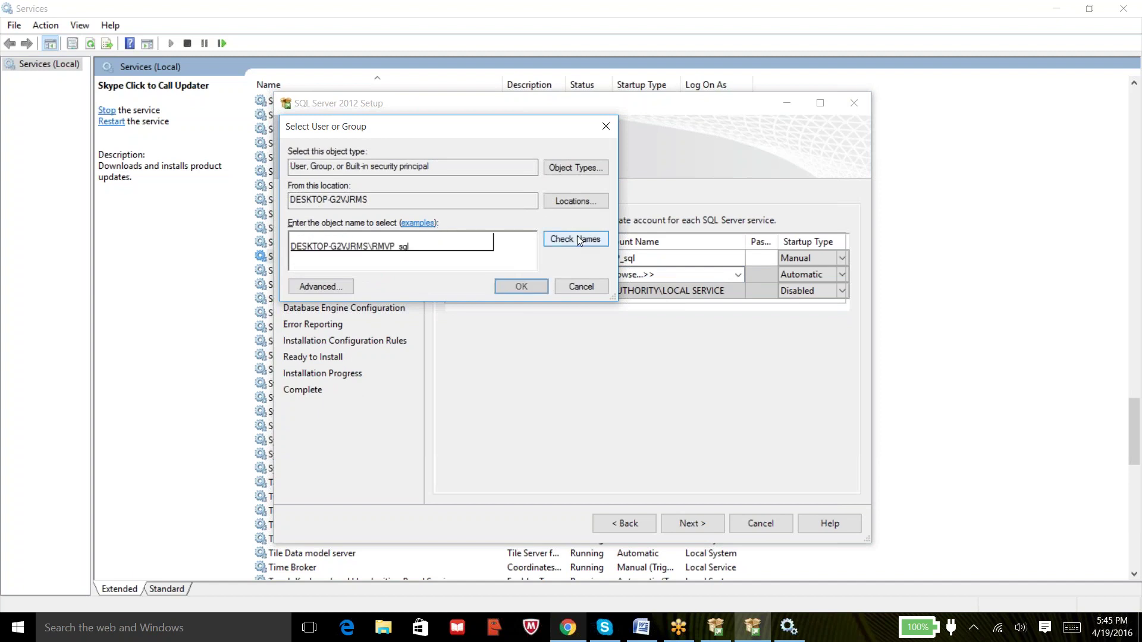
pyautogui.click(521, 287)
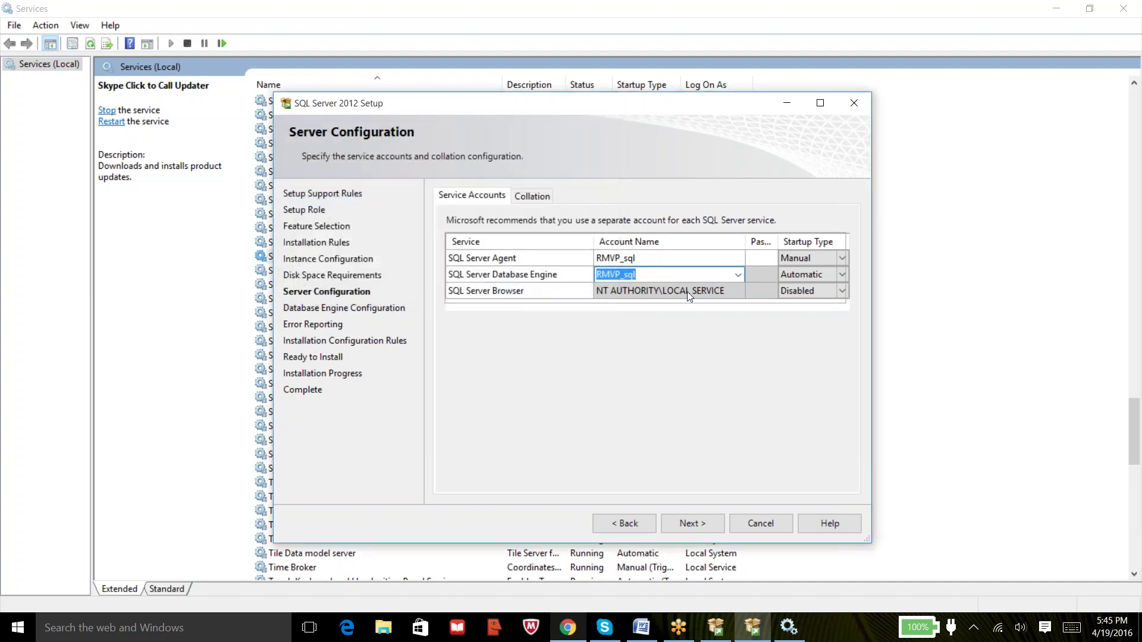
pyautogui.click(700, 274)
pyautogui.click(693, 258)
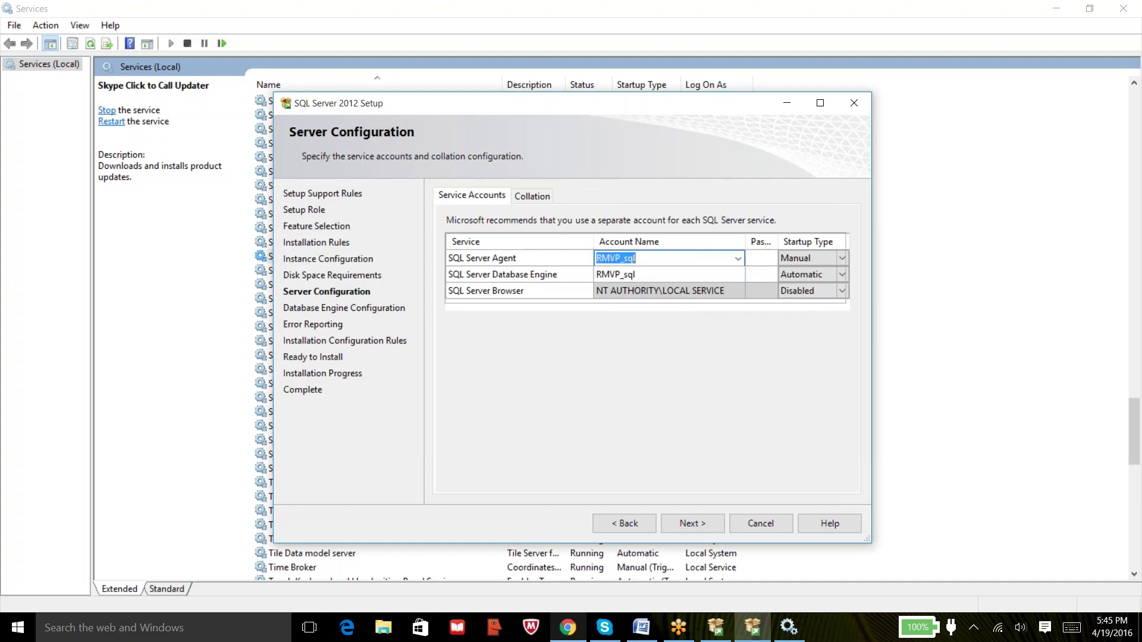
# Maximise the wizard, enter the RMVP_sql password, and auto-fit the Service, Account Name, Password columns.
pyautogui.click(819, 104)
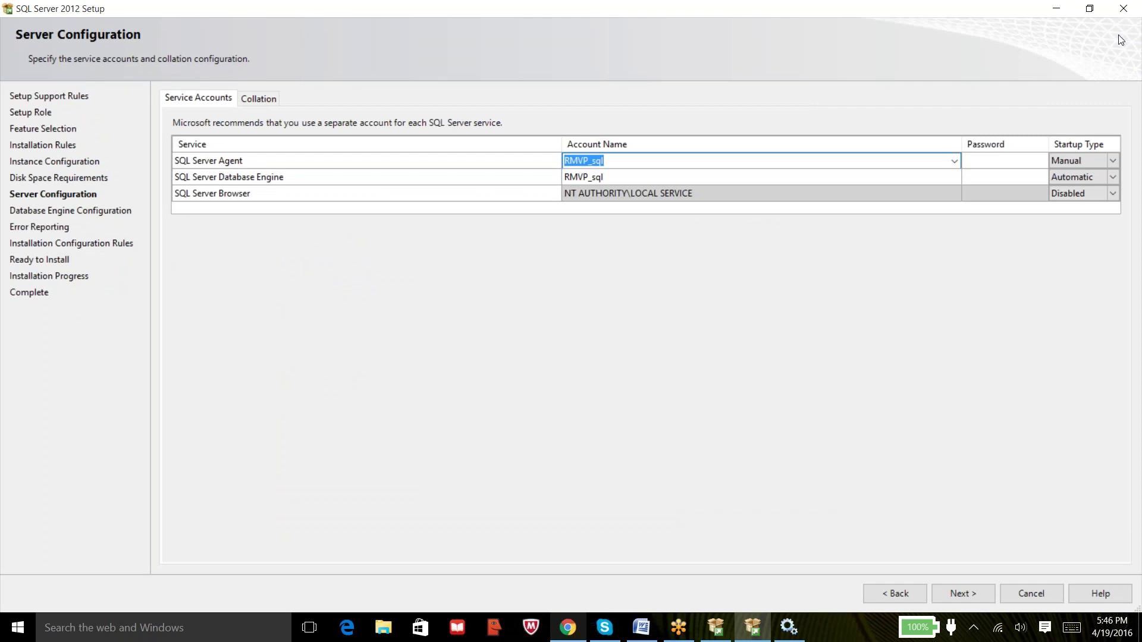
pyautogui.click(1001, 160)
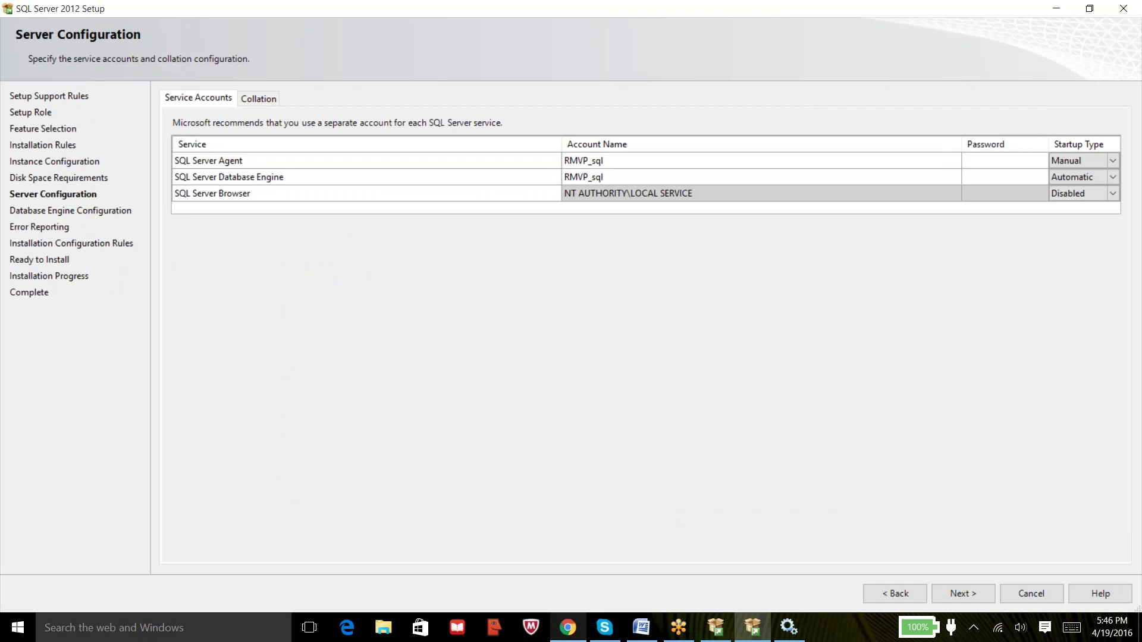
pyautogui.write('********')
pyautogui.doubleClick(562, 143)
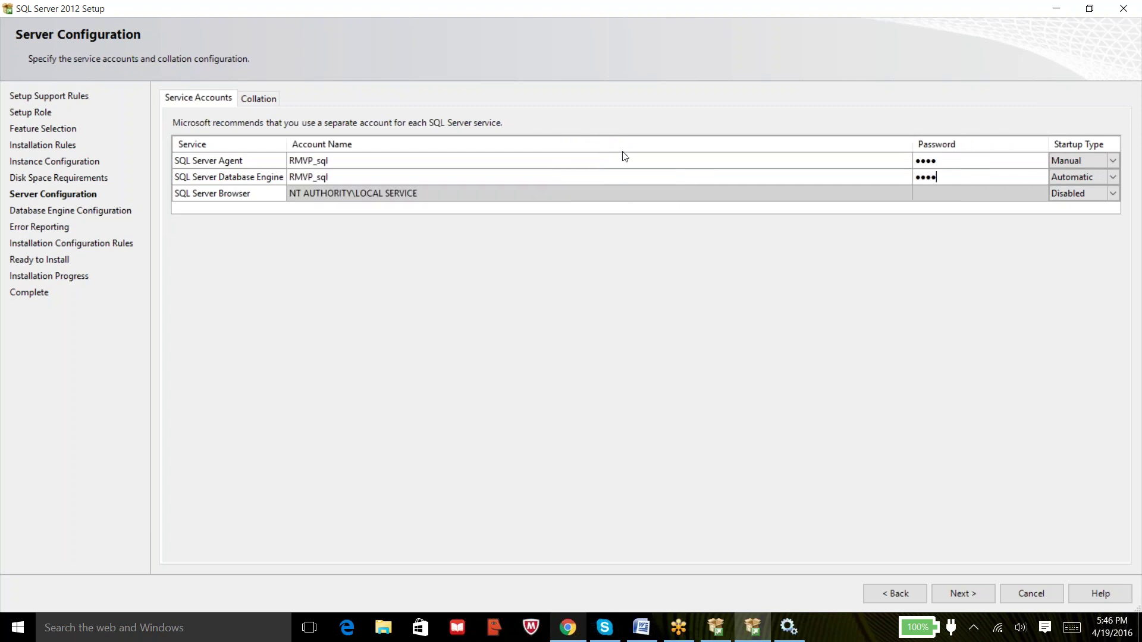
pyautogui.doubleClick(913, 144)
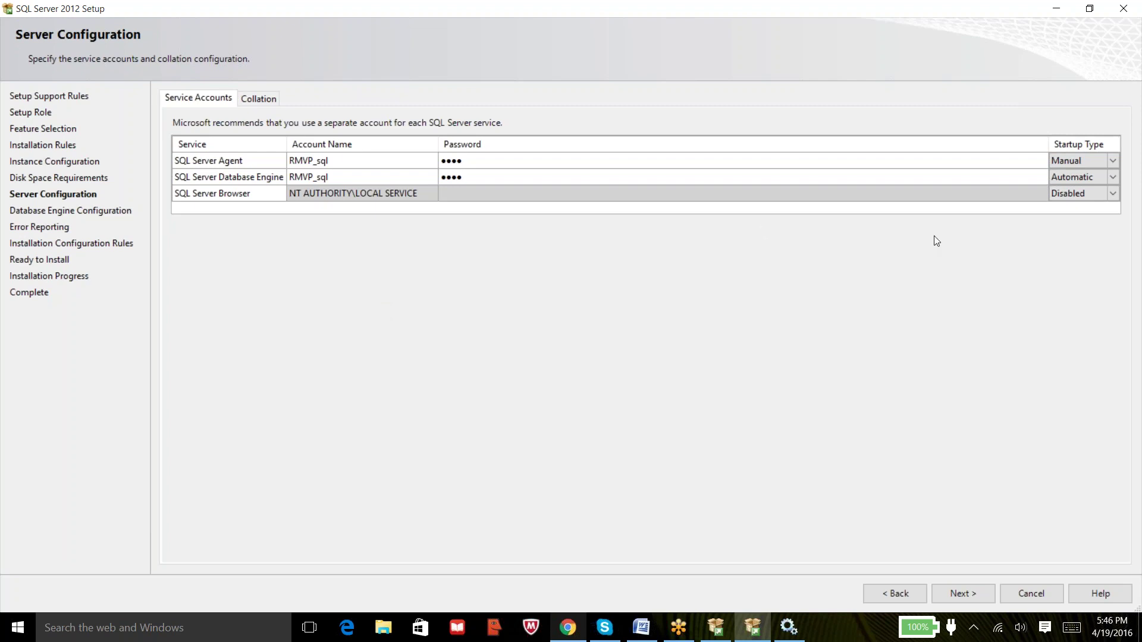
pyautogui.doubleClick(1049, 144)
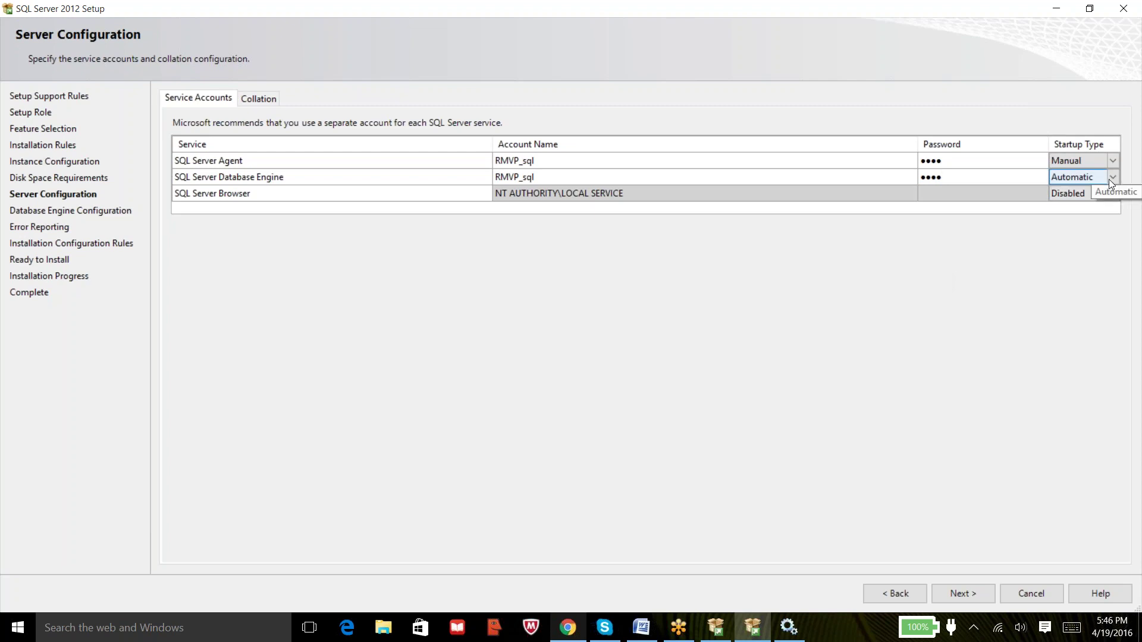
# Change SQL Server Agent's Startup Type from Manual to Automatic.
pyautogui.click(1118, 158)
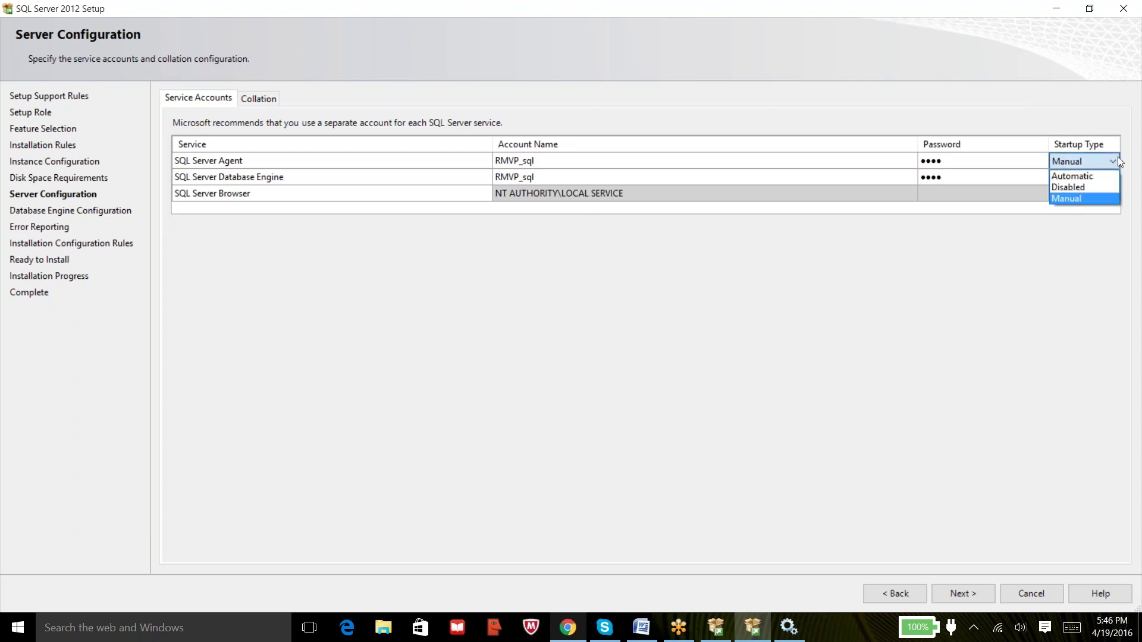
pyautogui.click(1070, 178)
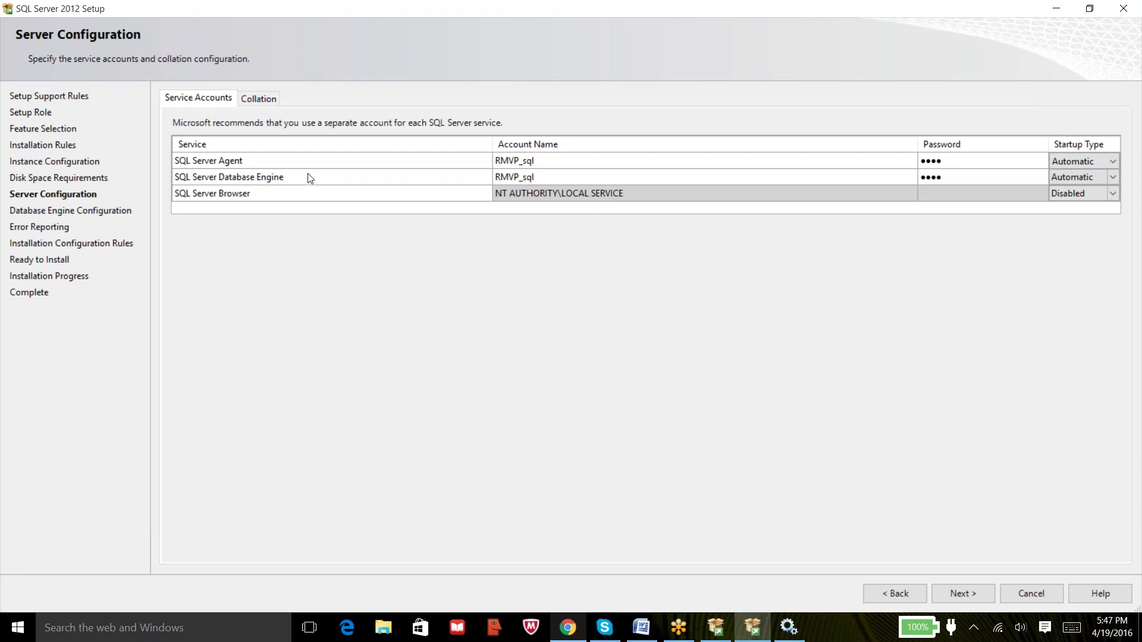
# Point out the Database Engine and Agent service rows, then go to the Collation settings.
pyautogui.click(278, 179)
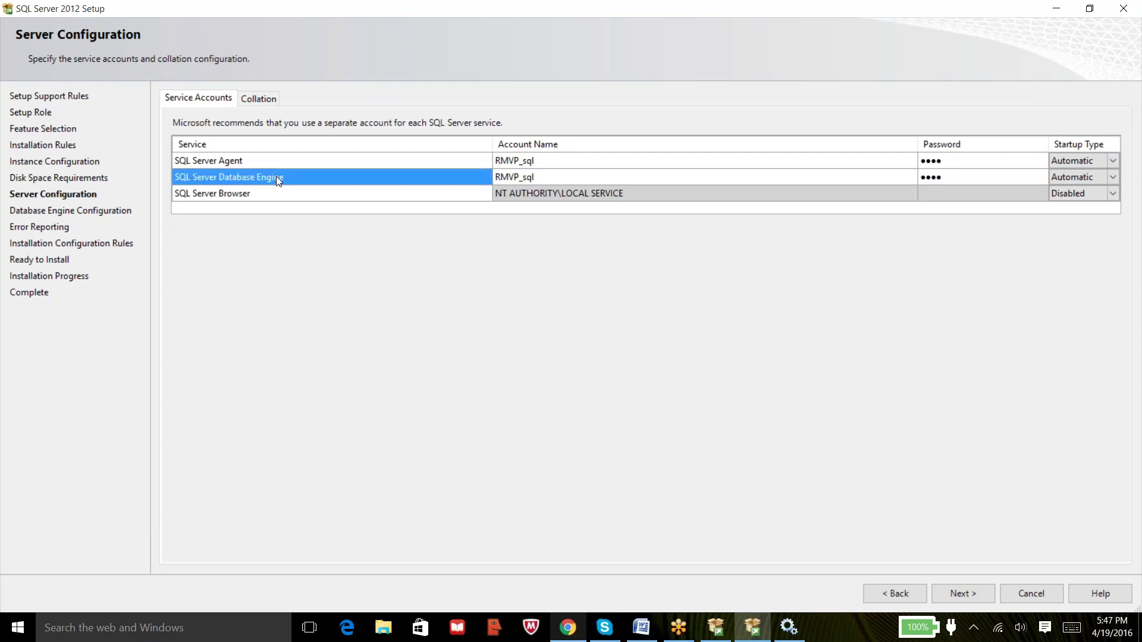
pyautogui.click(255, 165)
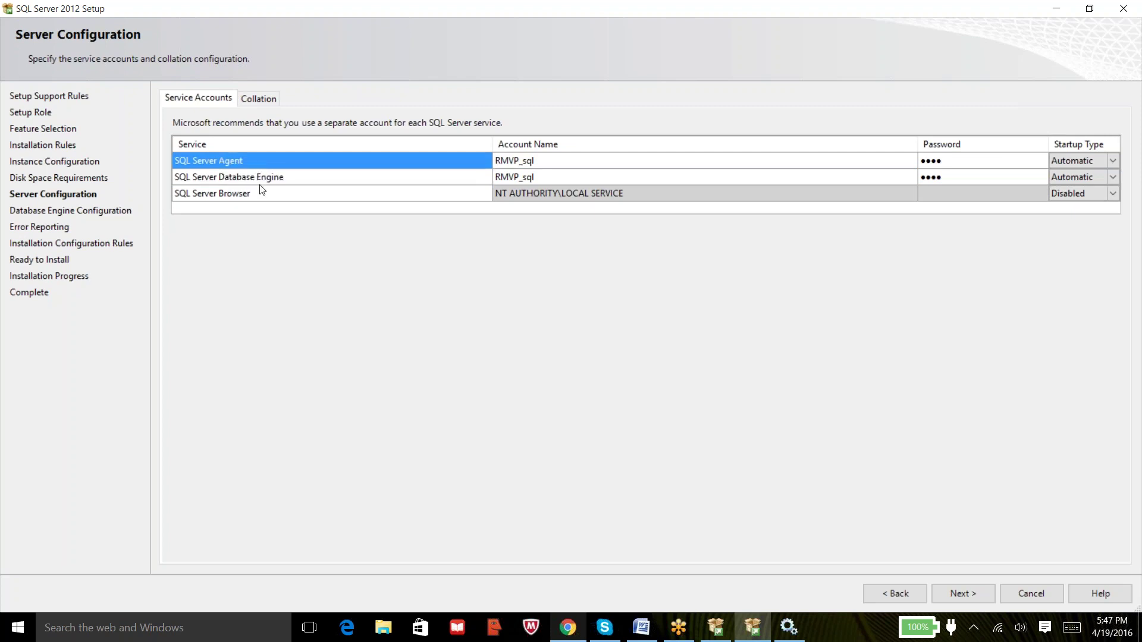
pyautogui.click(263, 182)
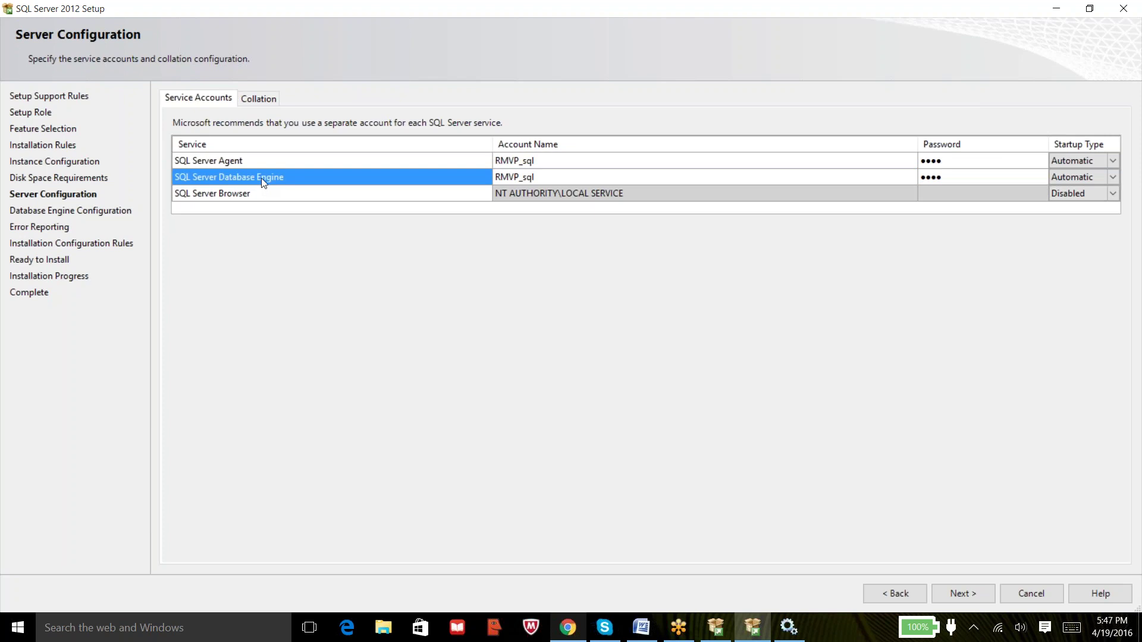
pyautogui.click(252, 167)
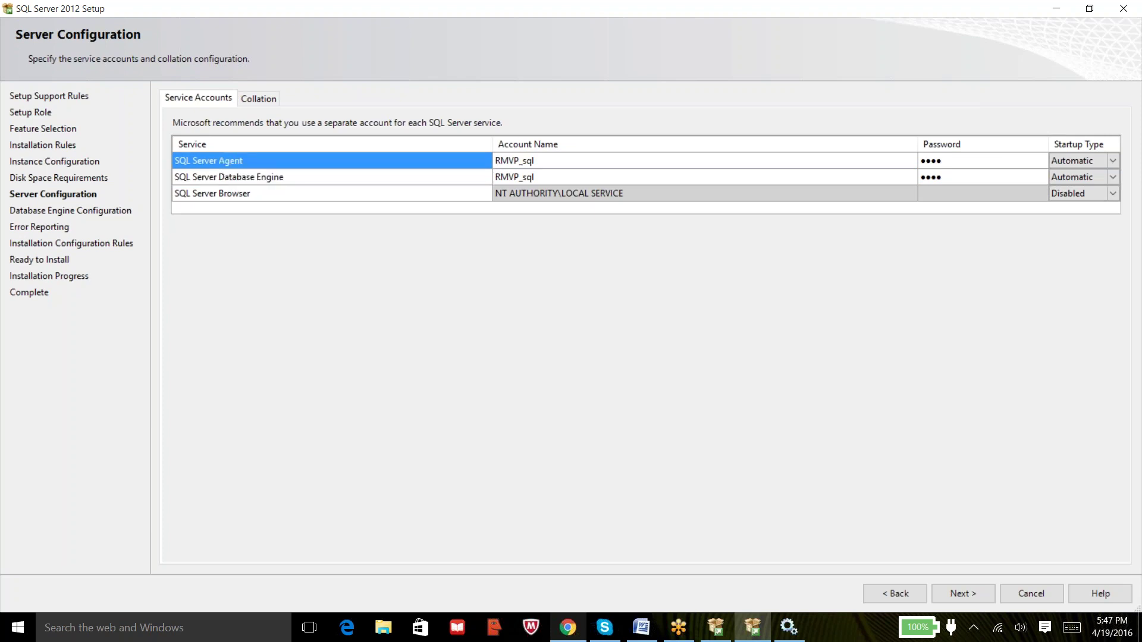
pyautogui.click(258, 181)
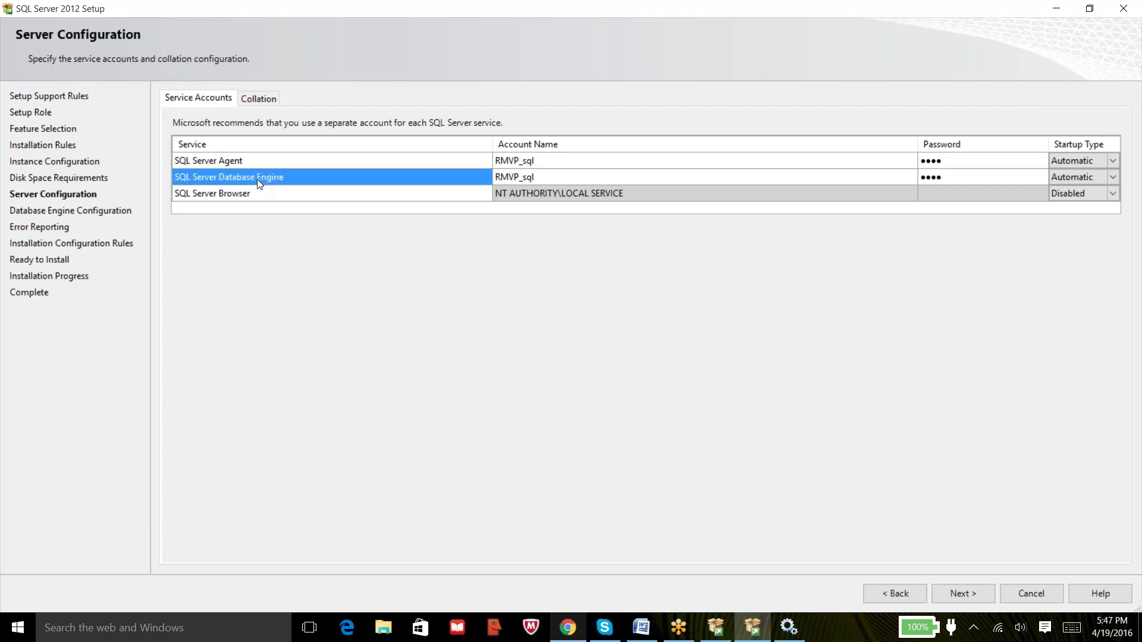
pyautogui.click(253, 161)
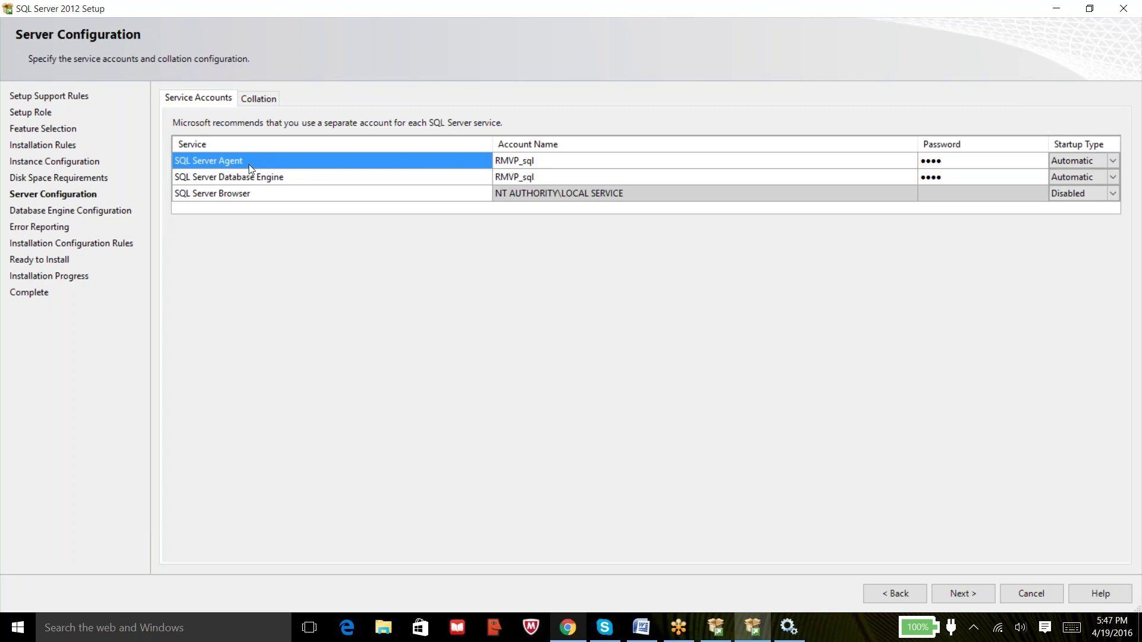
pyautogui.click(250, 180)
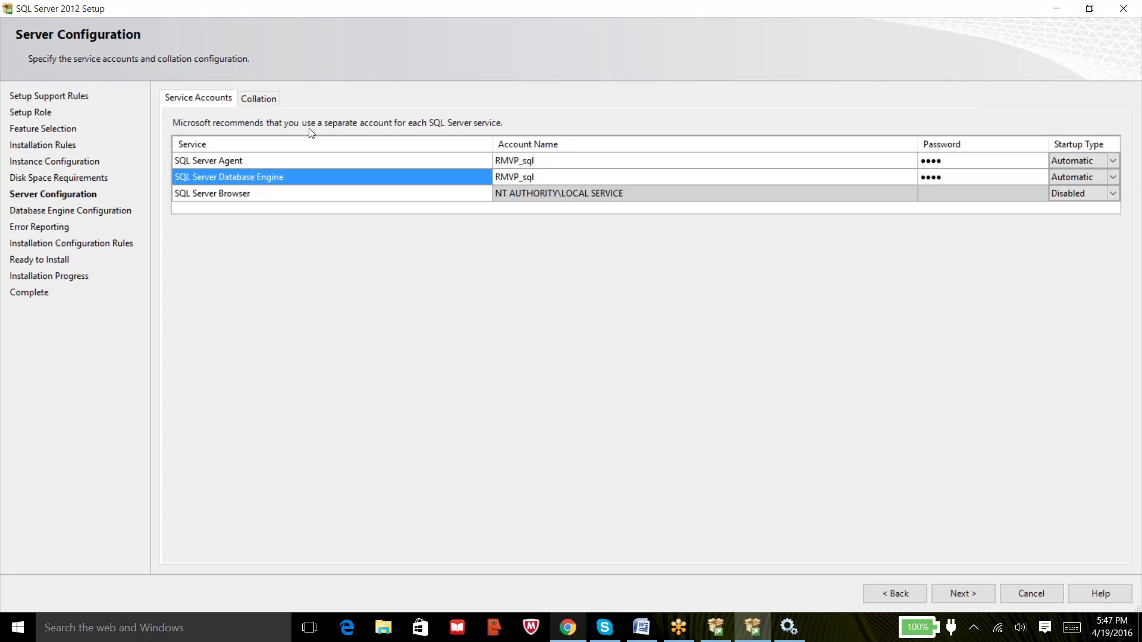
pyautogui.click(261, 101)
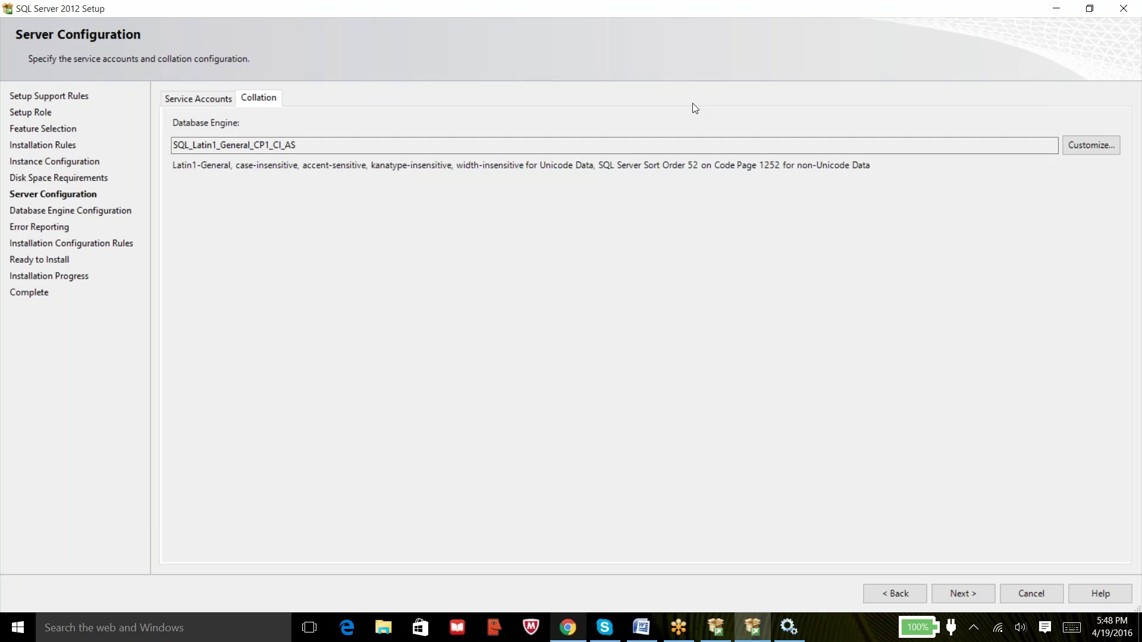
# Open the collation Customize dialog, move it aside, and try the Windows collation designator.
pyautogui.click(1076, 143)
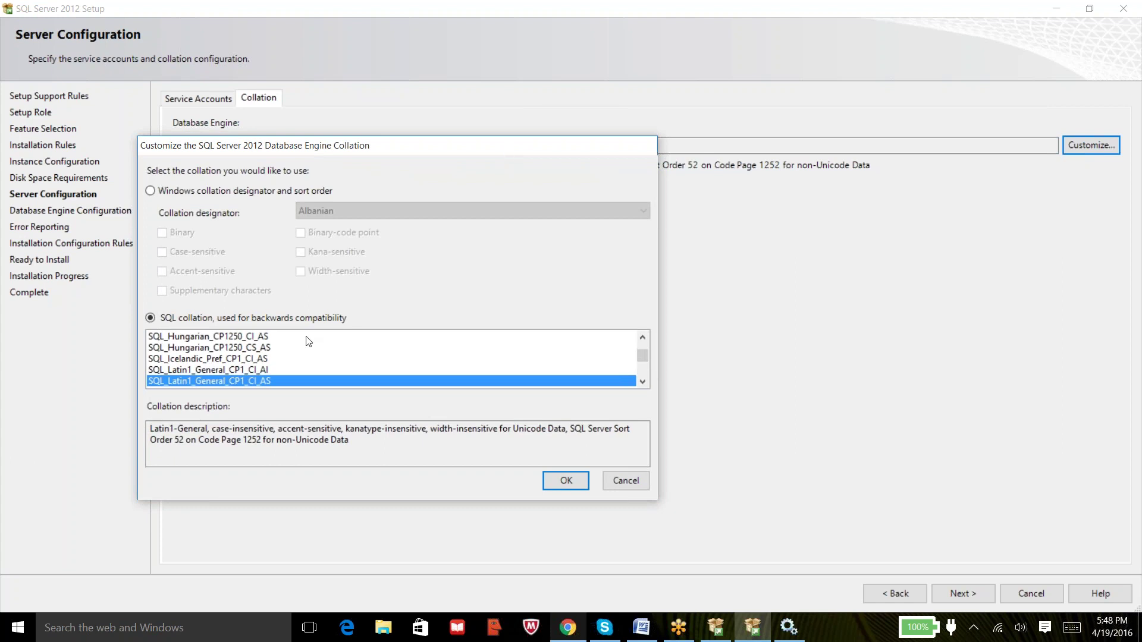
pyautogui.moveTo(446, 153); pyautogui.dragTo(474, 189)
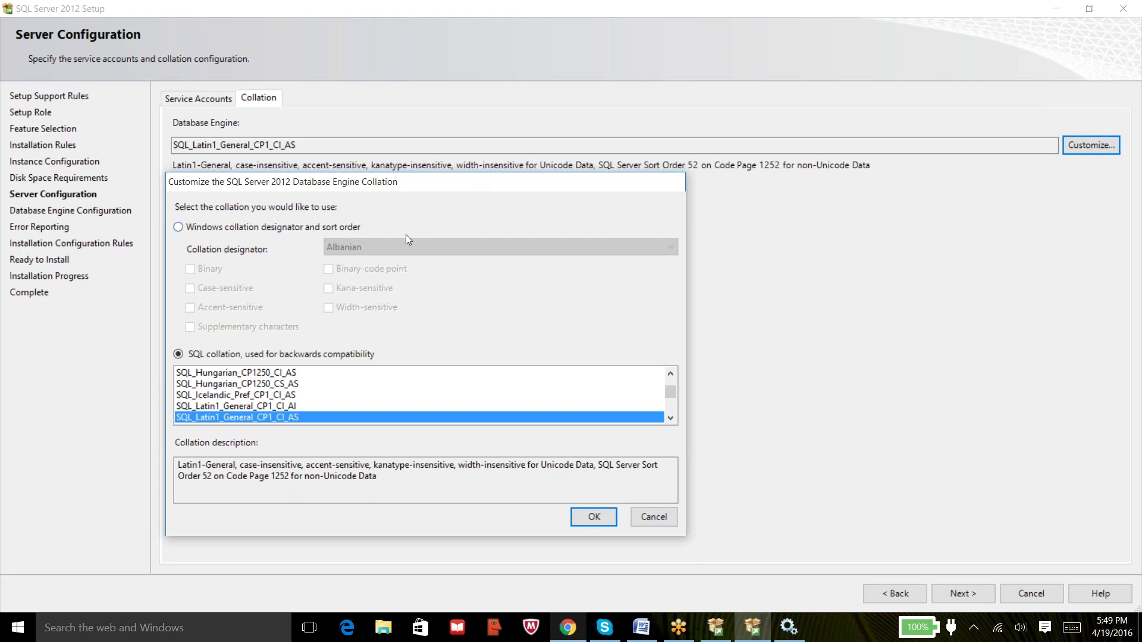
pyautogui.click(281, 227)
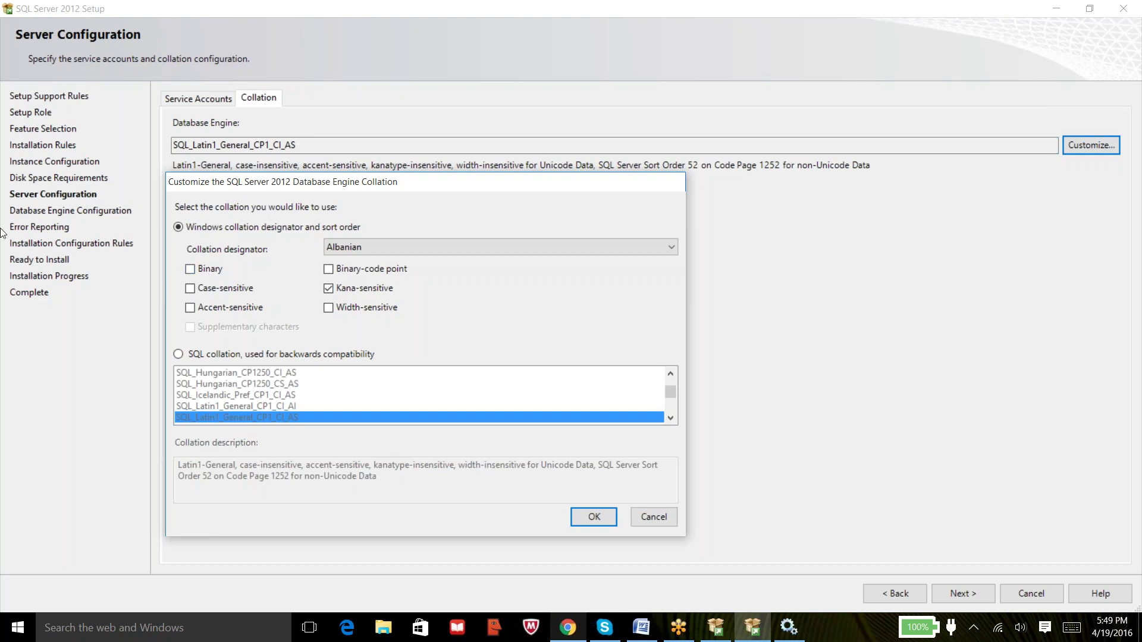
# Switch back to SQL collation, scroll through its list, then cancel keeping SQL_Latin1_General_CP1_CI_AS.
pyautogui.click(179, 356)
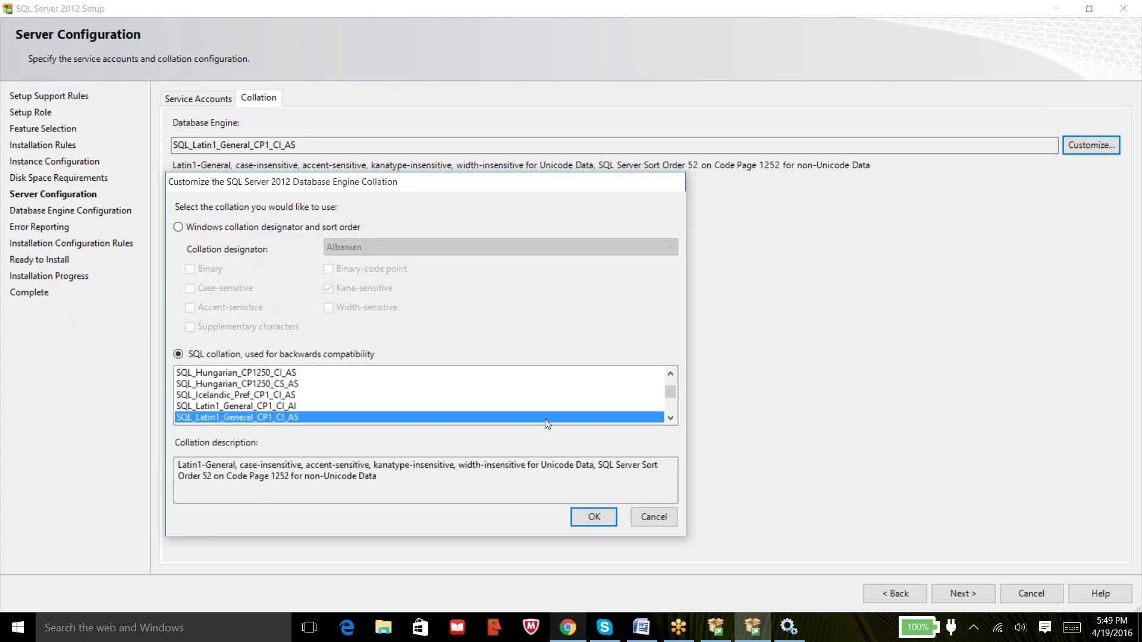
pyautogui.click(669, 418)
pyautogui.click(670, 418)
pyautogui.click(669, 418)
pyautogui.click(669, 418)
pyautogui.click(669, 418)
pyautogui.click(669, 418)
pyautogui.click(669, 418)
pyautogui.click(669, 418)
pyautogui.click(669, 418)
pyautogui.click(670, 418)
pyautogui.click(669, 418)
pyautogui.click(669, 418)
pyautogui.click(669, 418)
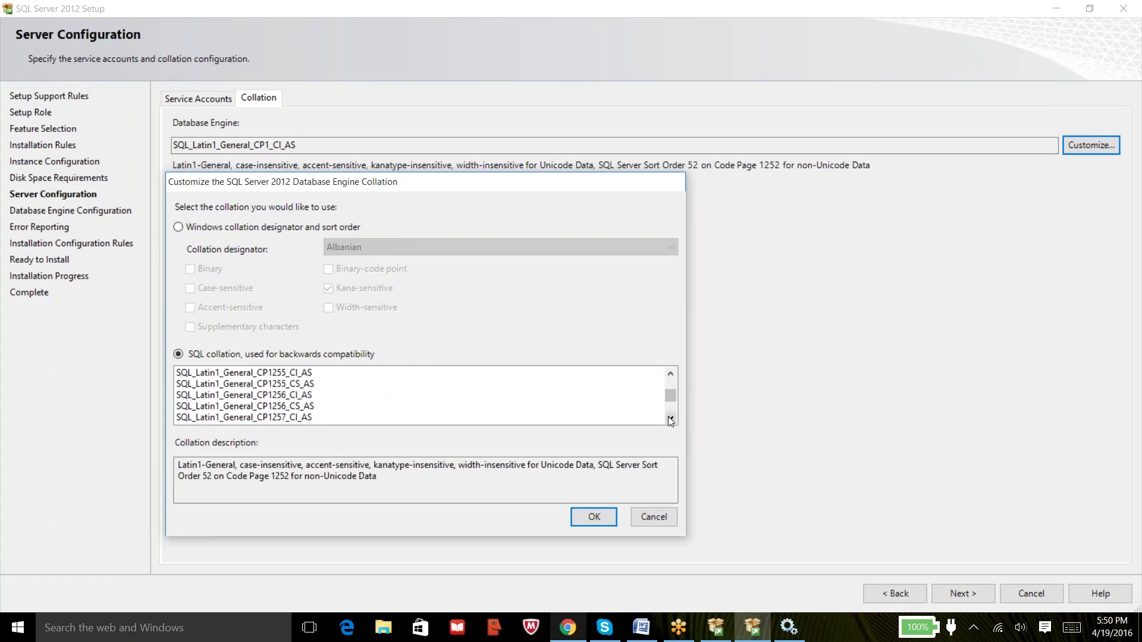
pyautogui.click(669, 419)
pyautogui.click(669, 419)
pyautogui.click(670, 419)
pyautogui.click(669, 419)
pyautogui.click(670, 418)
pyautogui.click(669, 419)
pyautogui.click(669, 419)
pyautogui.click(669, 418)
pyautogui.click(670, 419)
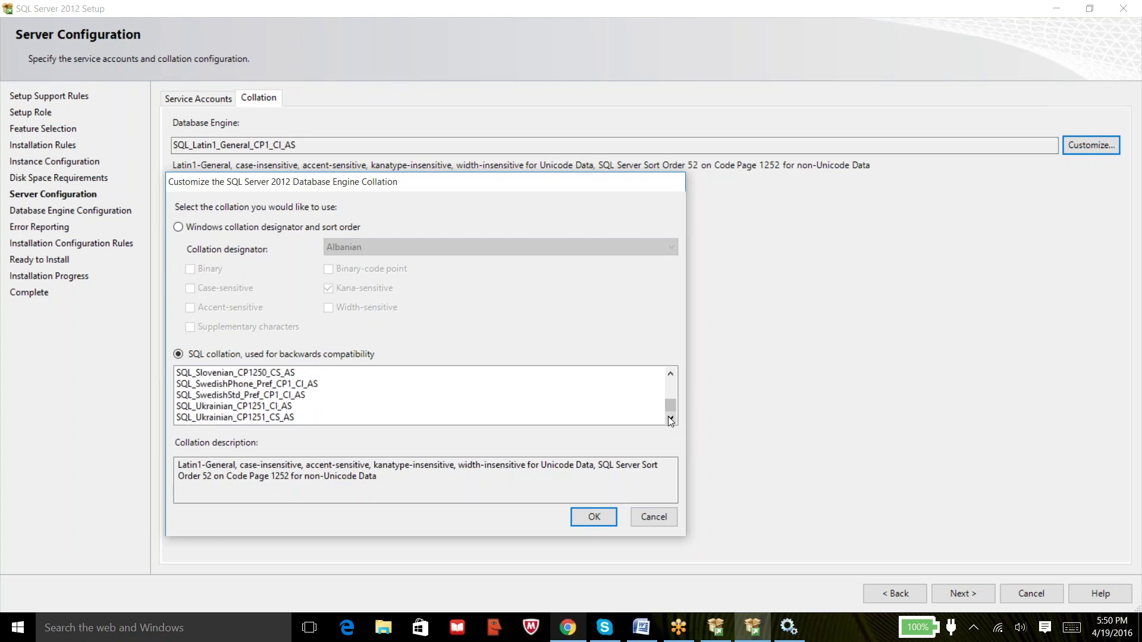
pyautogui.click(671, 375)
pyautogui.click(671, 374)
pyautogui.click(671, 374)
pyautogui.click(671, 375)
pyautogui.click(671, 375)
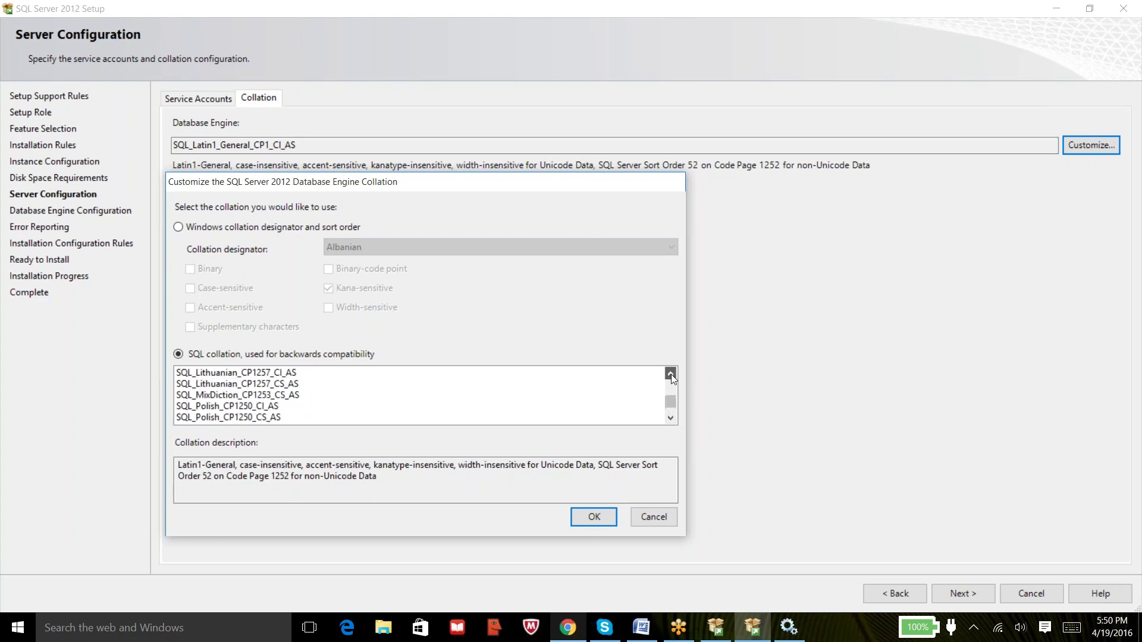
pyautogui.click(671, 375)
pyautogui.click(671, 373)
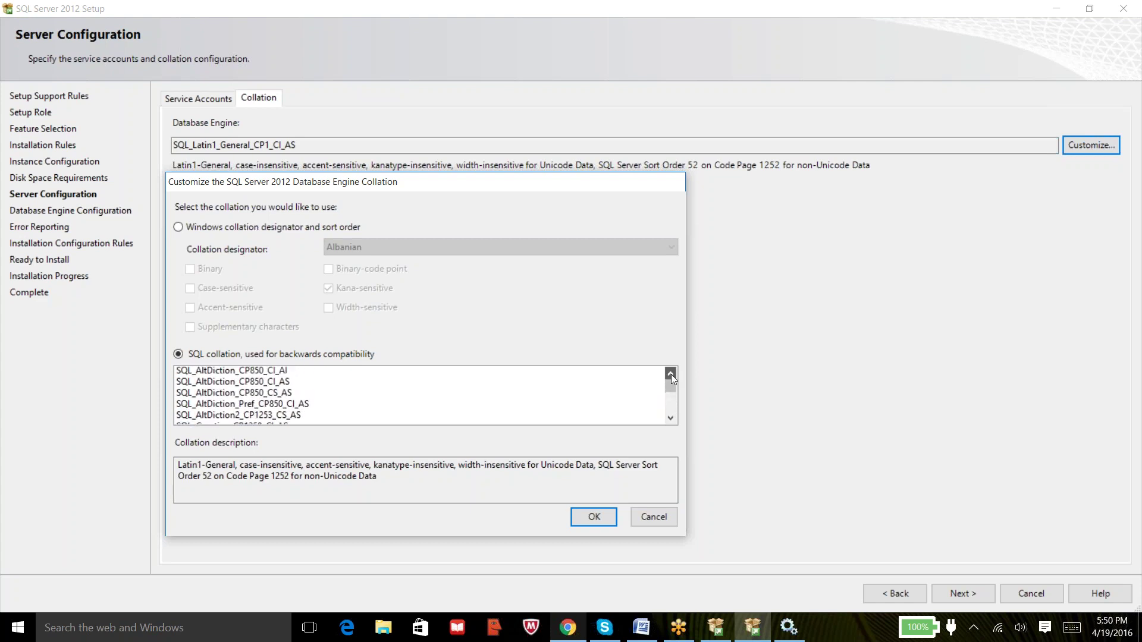
pyautogui.click(671, 419)
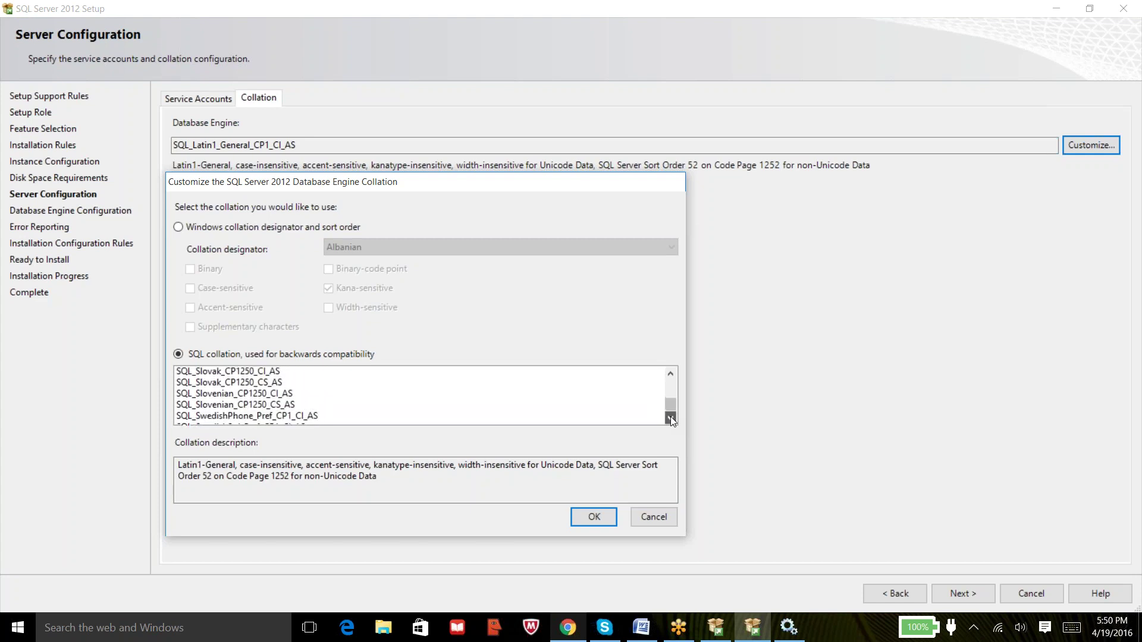
pyautogui.click(671, 420)
pyautogui.click(671, 419)
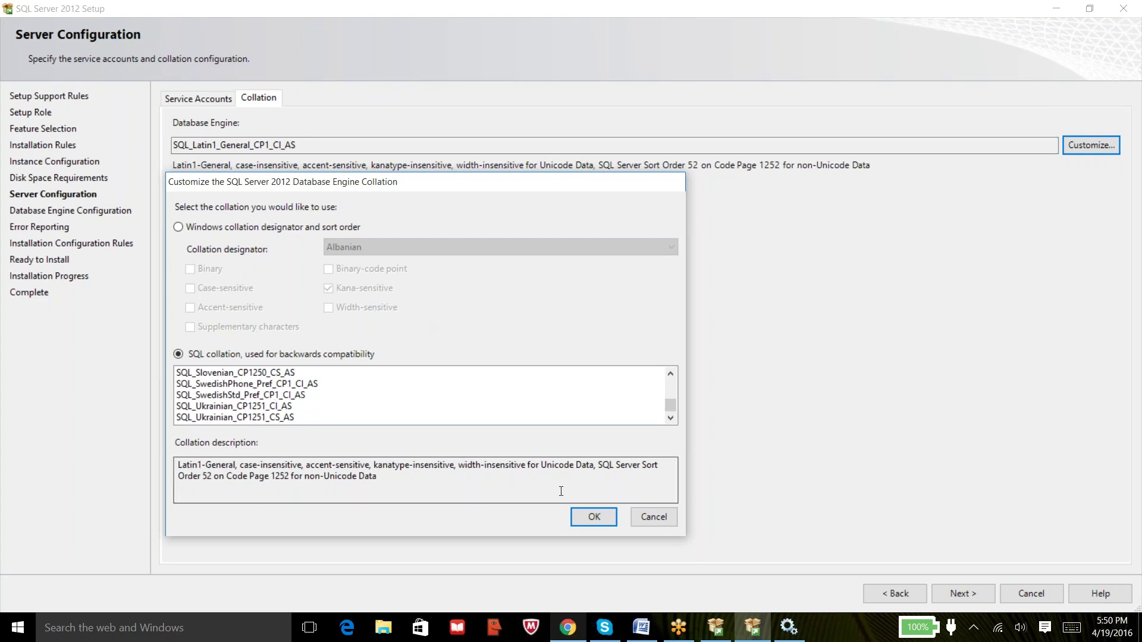
pyautogui.click(647, 517)
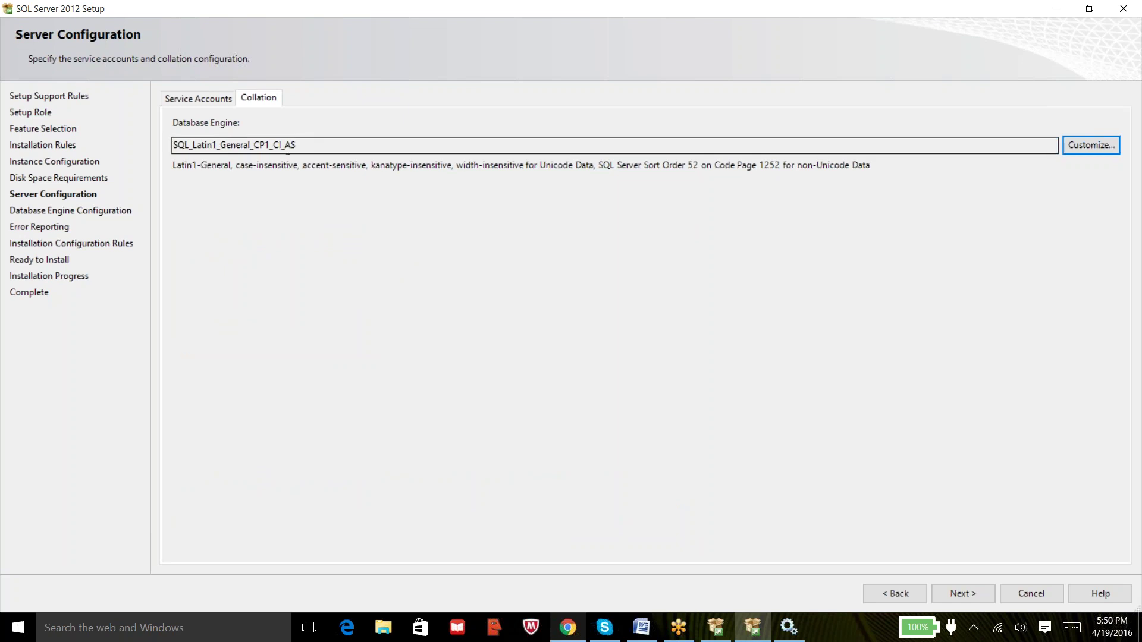
pyautogui.moveTo(303, 146); pyautogui.dragTo(154, 131)
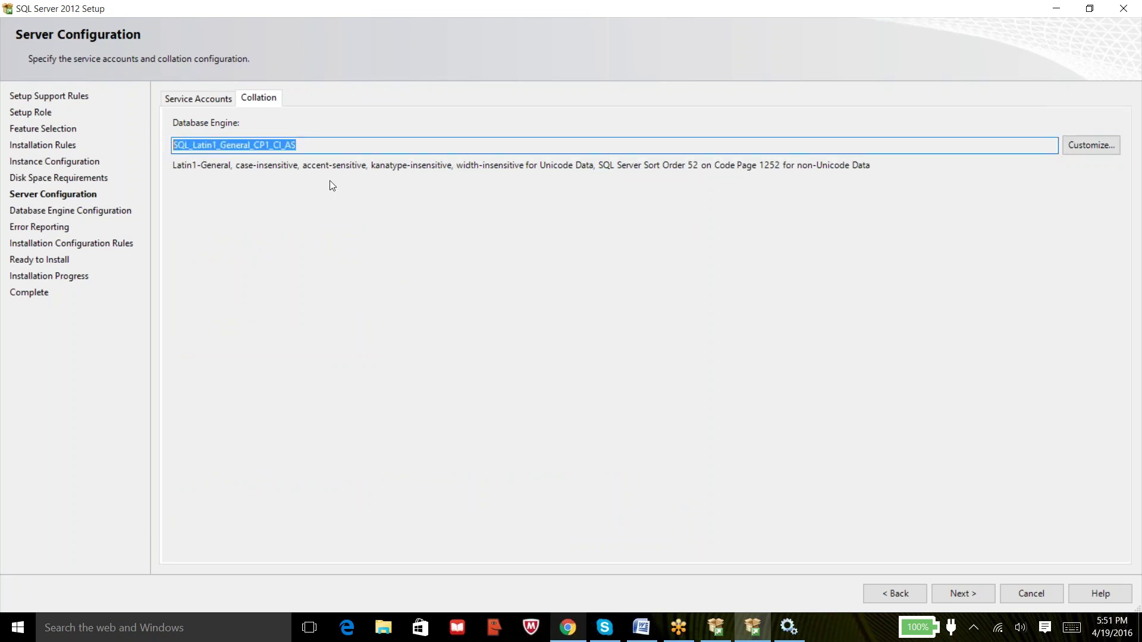
pyautogui.click(325, 141)
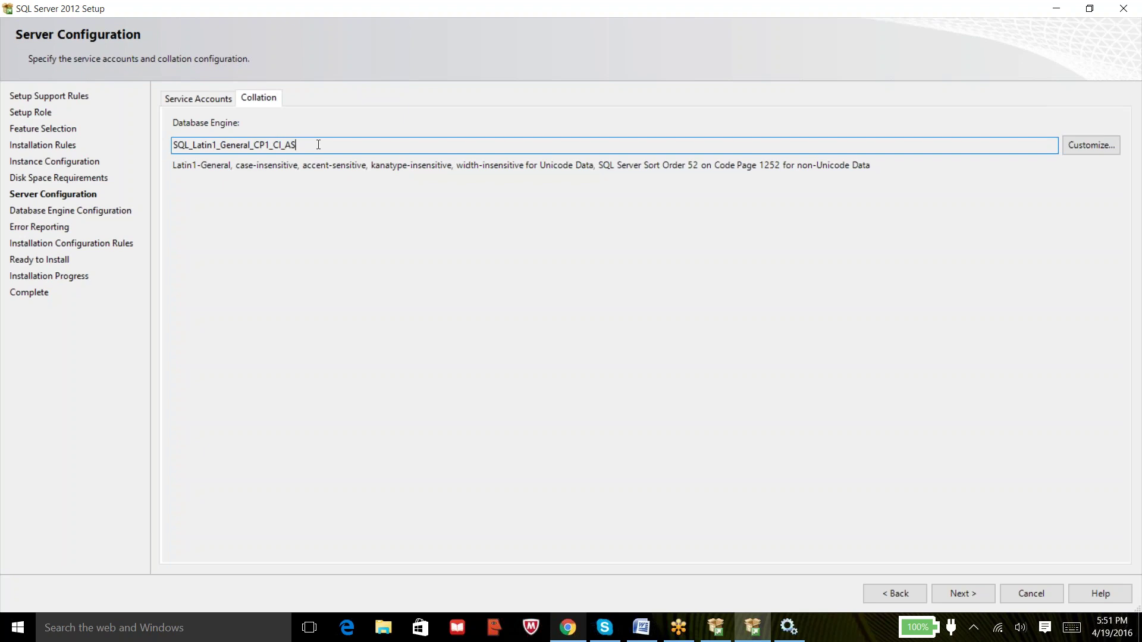
pyautogui.moveTo(315, 144); pyautogui.dragTo(201, 141)
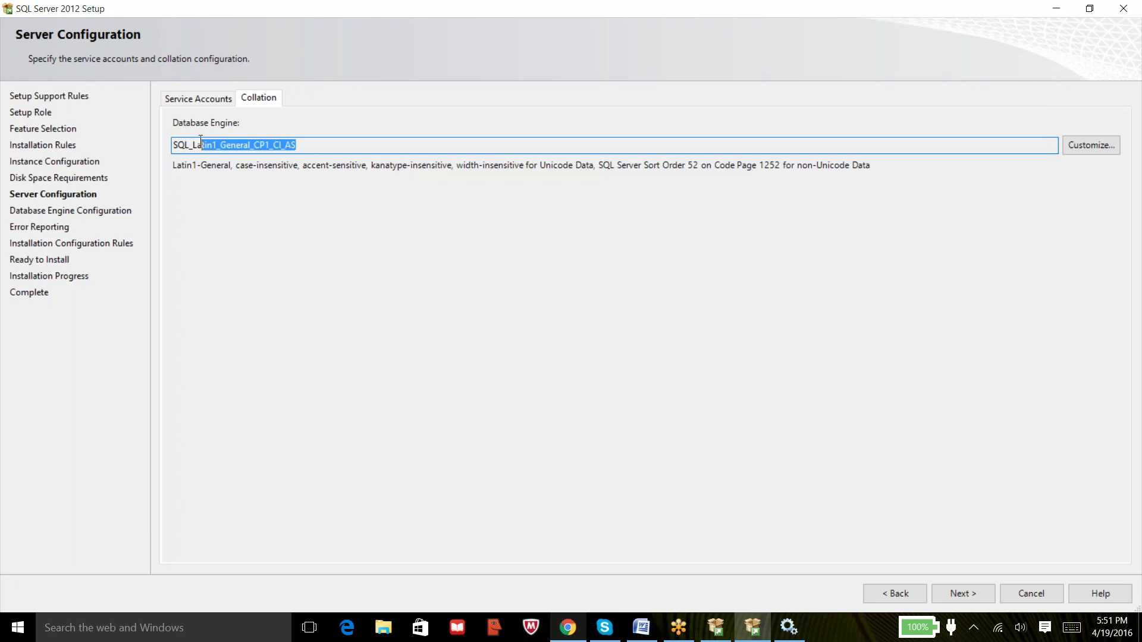
pyautogui.click(299, 149)
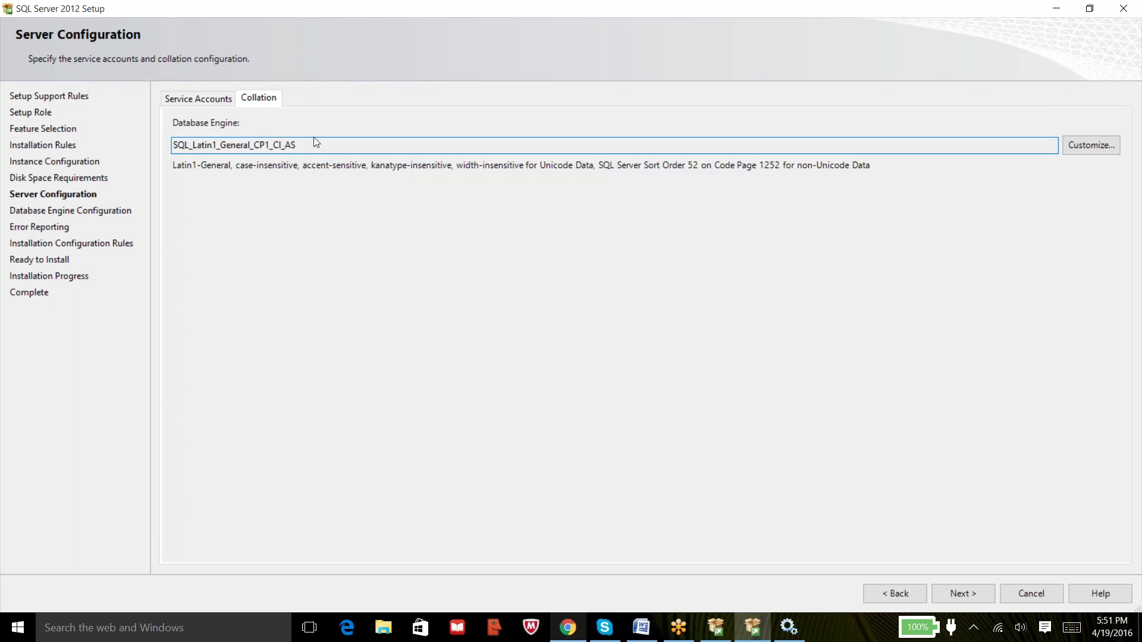
pyautogui.moveTo(307, 148); pyautogui.dragTo(172, 145)
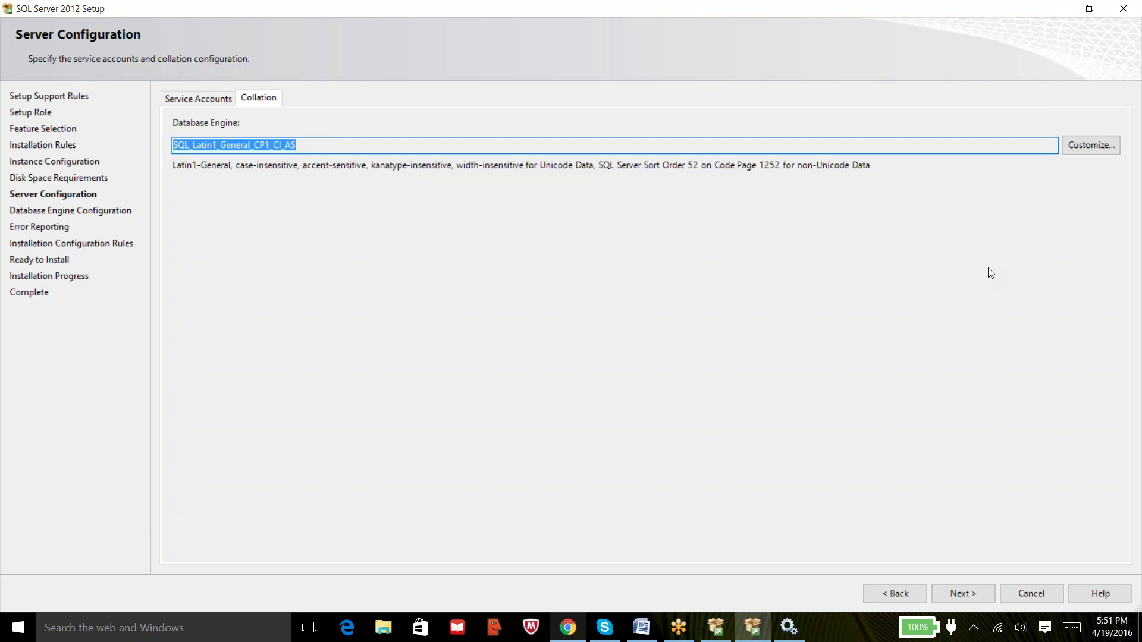
pyautogui.click(469, 144)
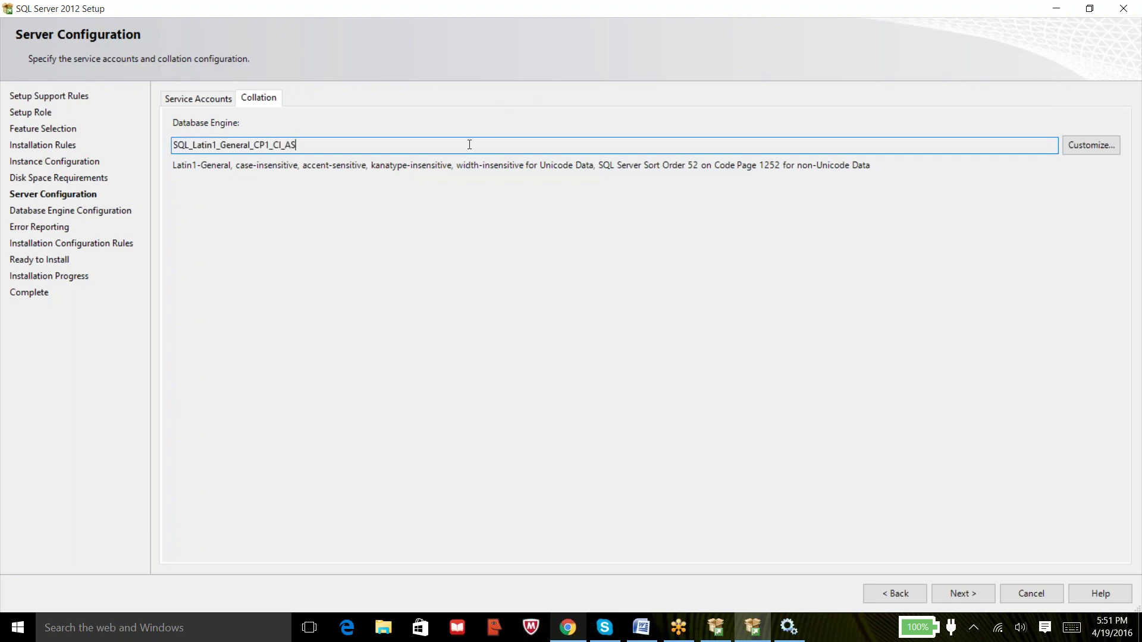
pyautogui.rightClick(193, 144)
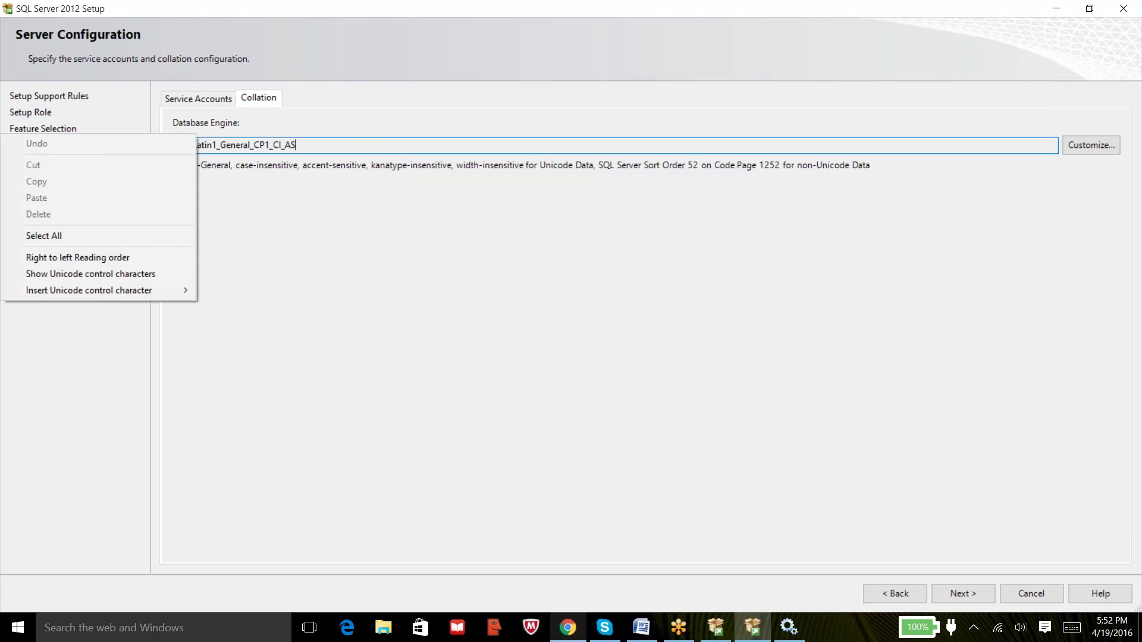
pyautogui.click(296, 146)
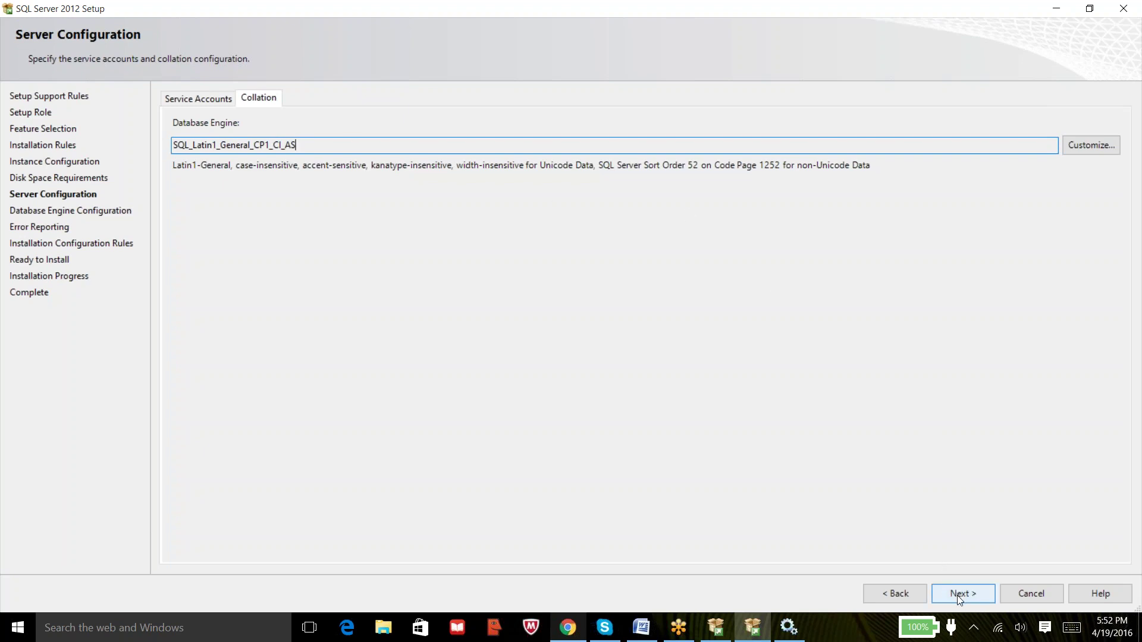
# Bring the setup window forward and go Next to Database Engine Configuration.
pyautogui.click(636, 22)
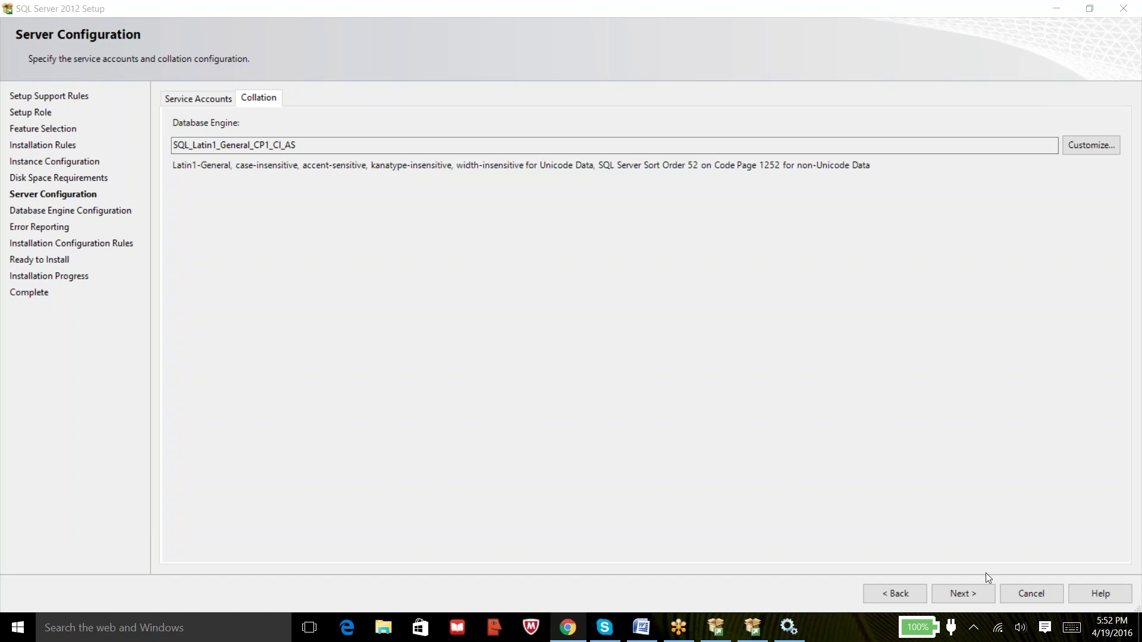
pyautogui.click(970, 595)
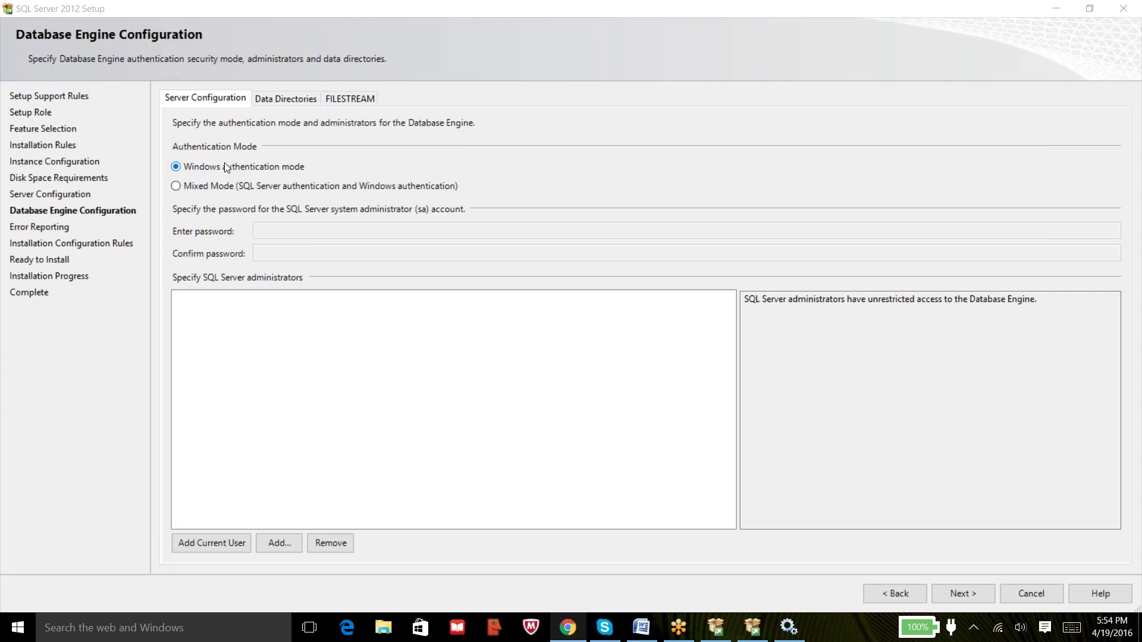
# After a brief Start menu detour, choose Mixed Mode (SQL Server and Windows authentication) for the Database Engine.
pyautogui.press('super')
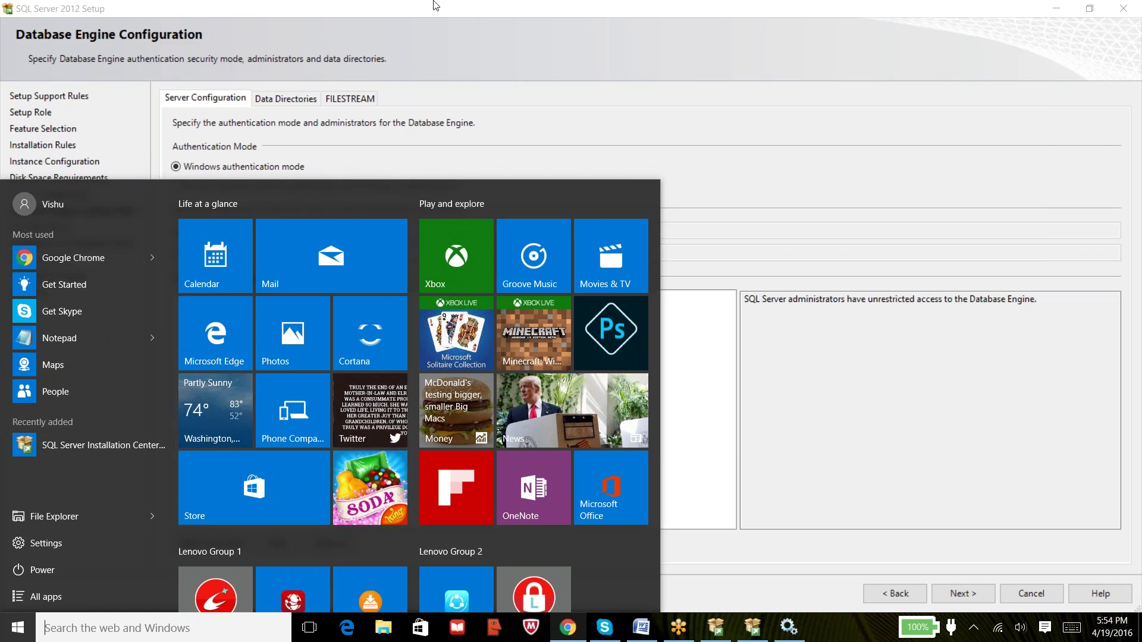
pyautogui.click(779, 70)
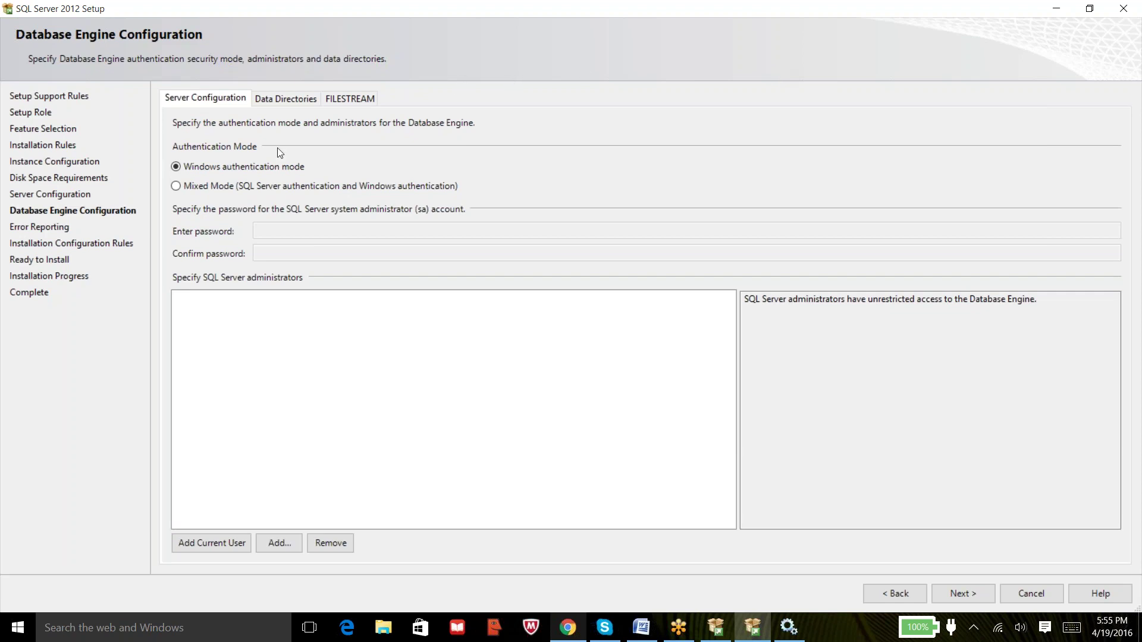
pyautogui.click(216, 187)
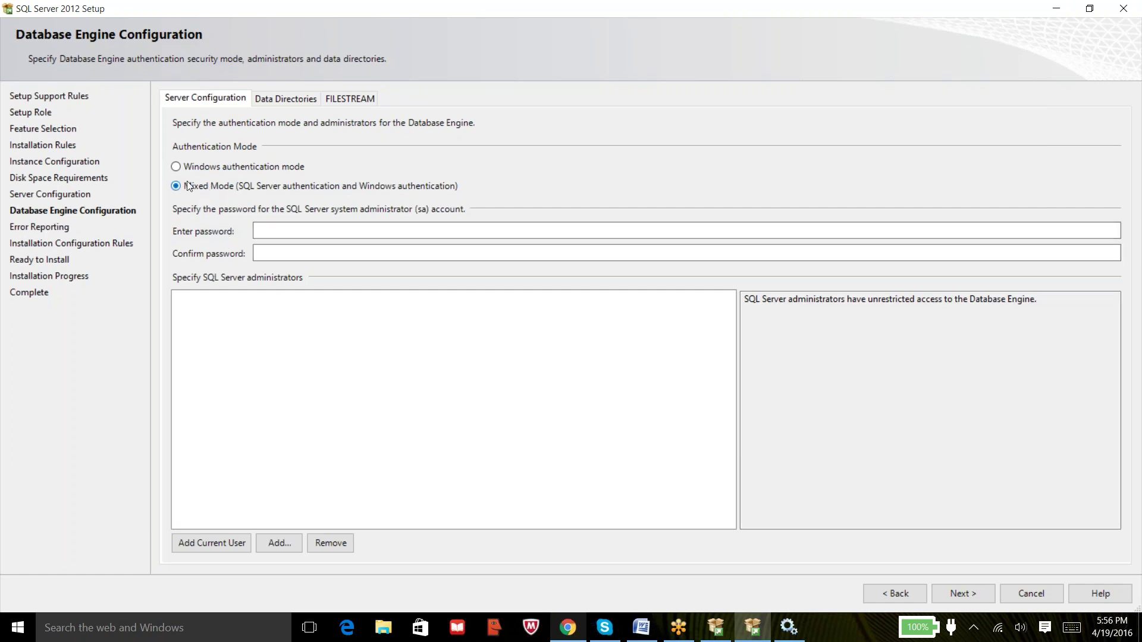
pyautogui.click(176, 167)
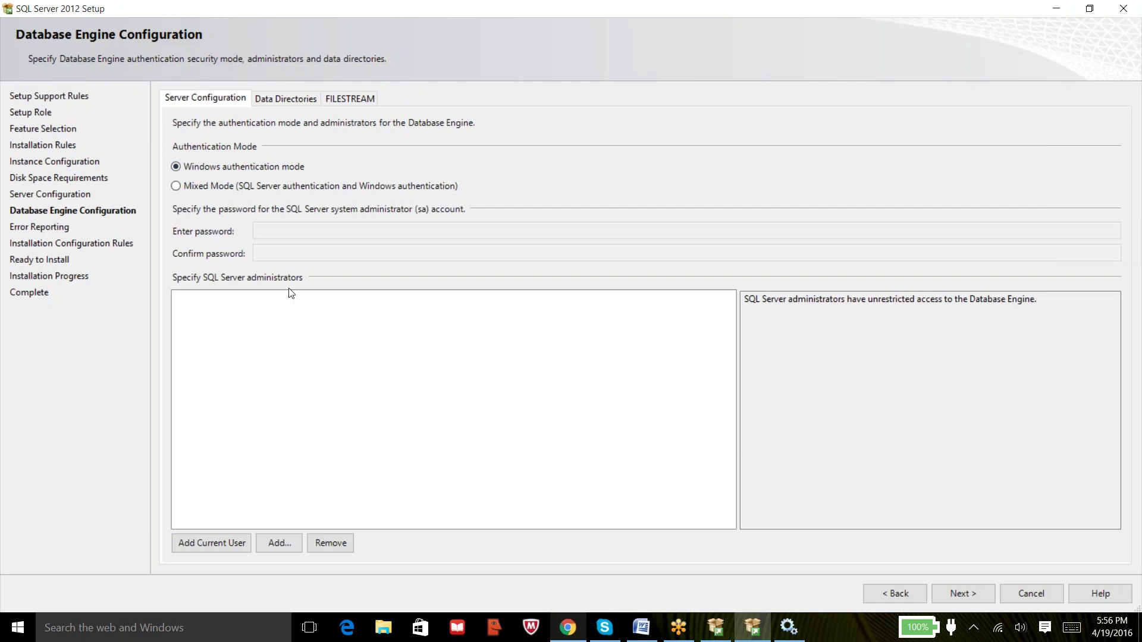
pyautogui.click(177, 187)
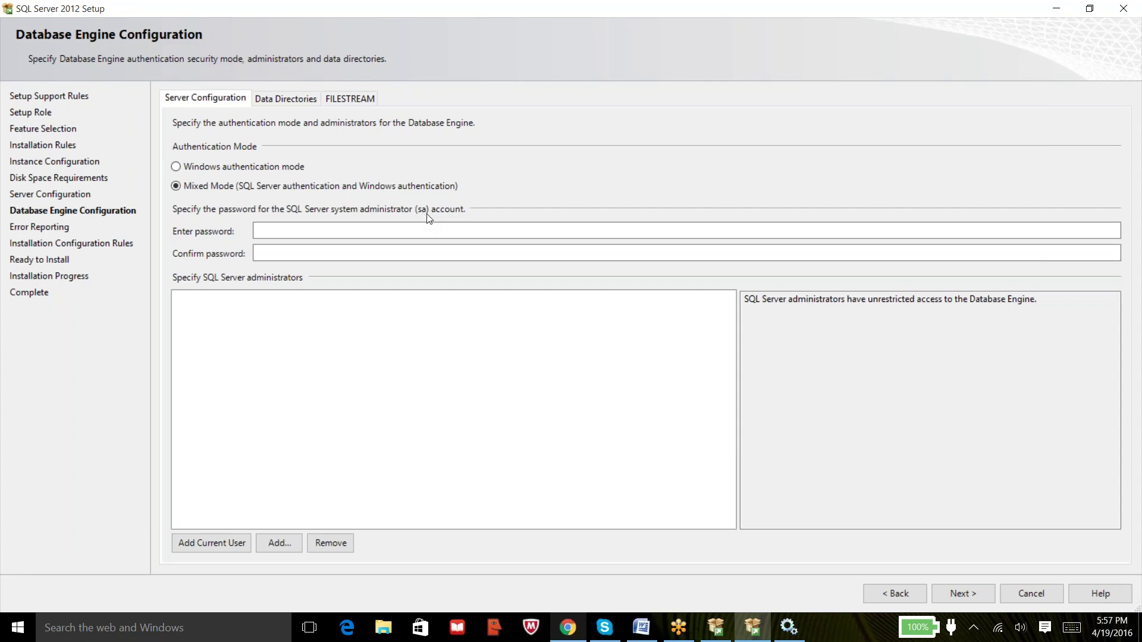
pyautogui.click(384, 229)
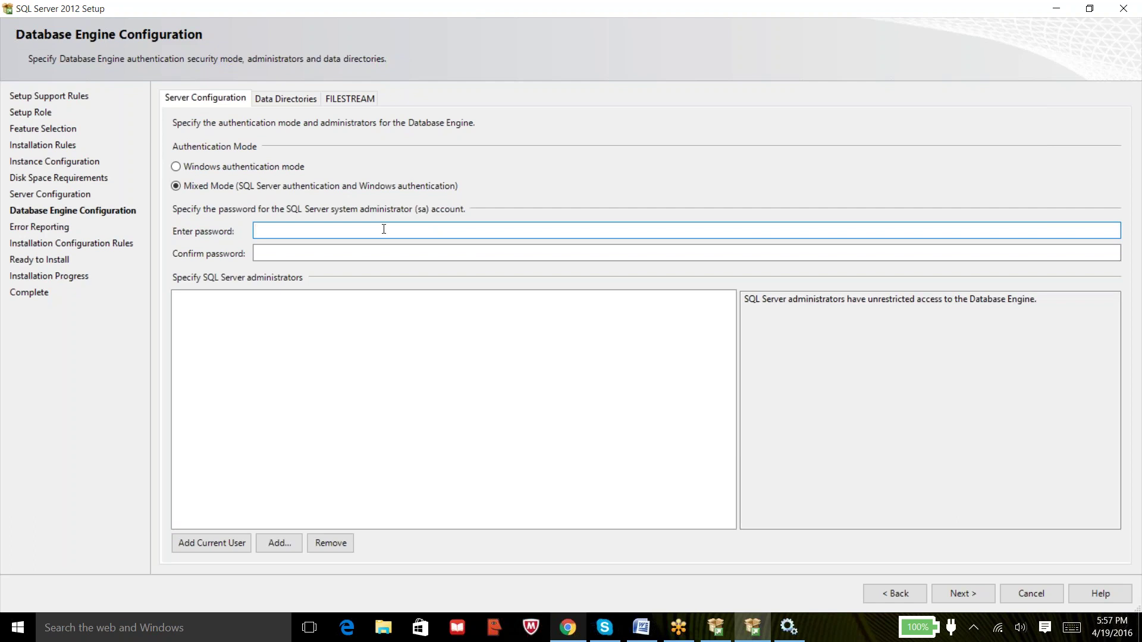
# Enter the eight-character sa account password and move on to the Confirm password field.
pyautogui.write('12345678')
pyautogui.press('Tab')
pyautogui.write('12345678')
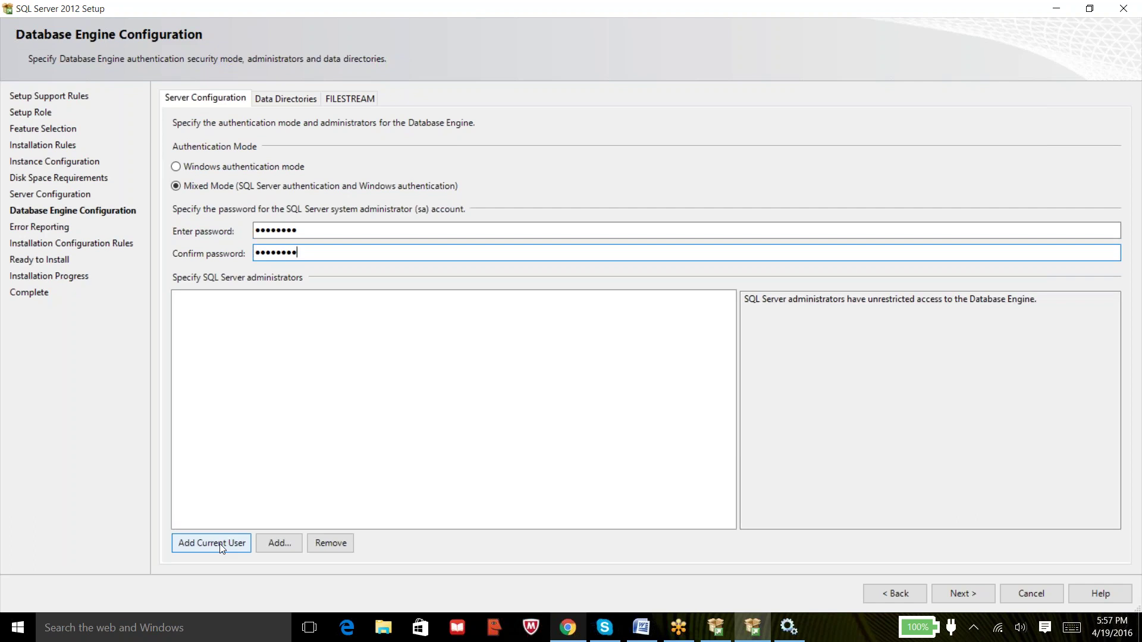
# Add the current Windows user as a SQL Server administrator and view the Data Directories tab.
pyautogui.click(220, 544)
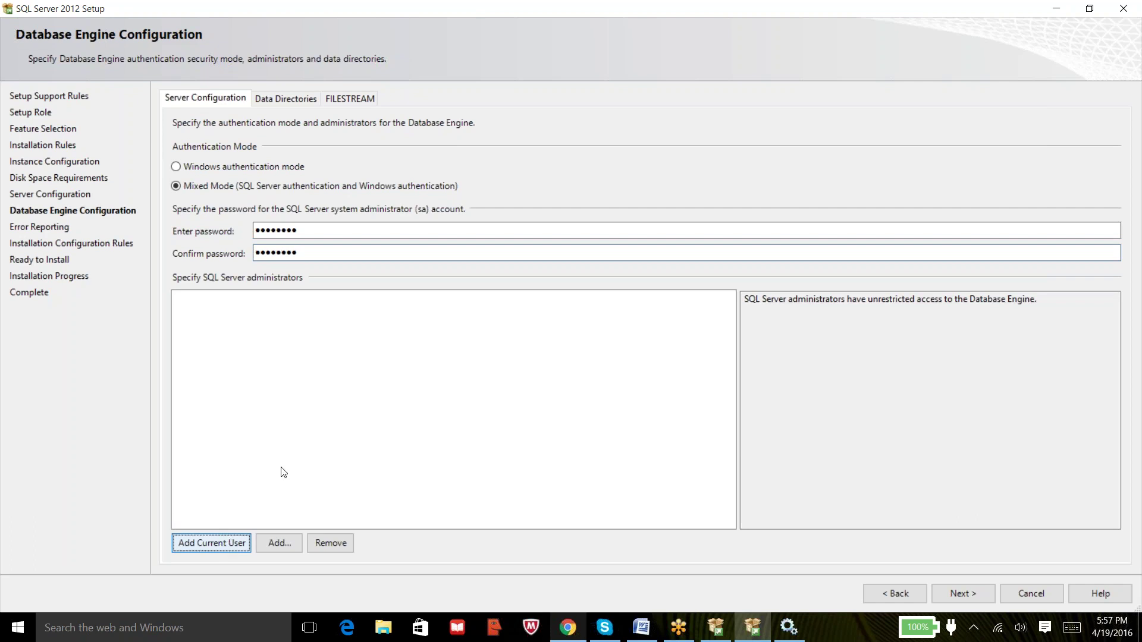
pyautogui.click(216, 550)
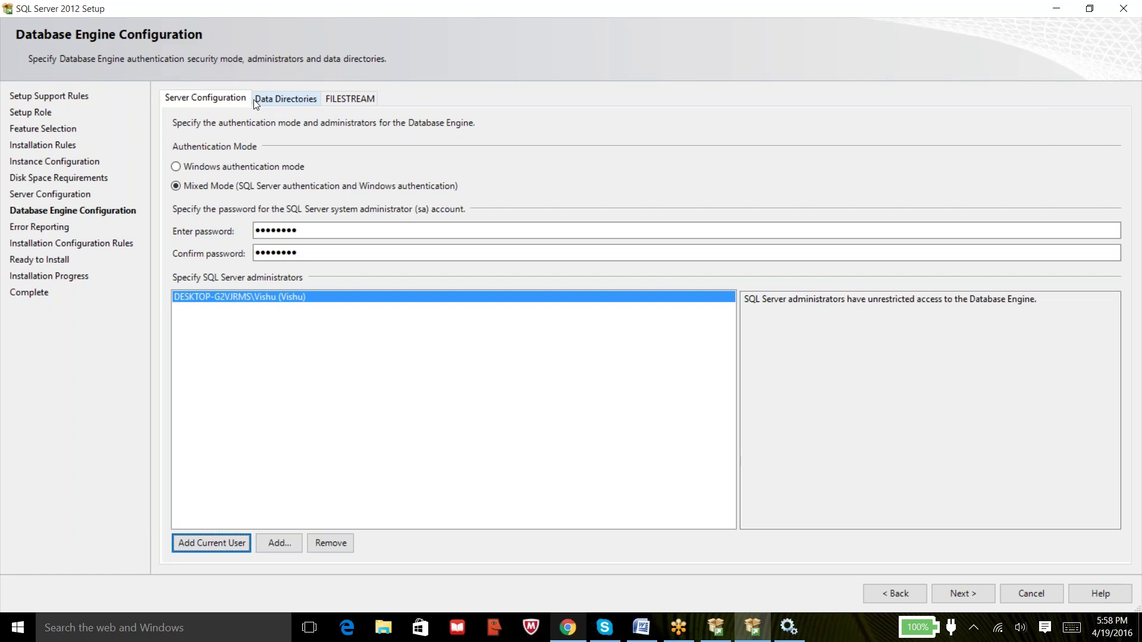
pyautogui.click(270, 101)
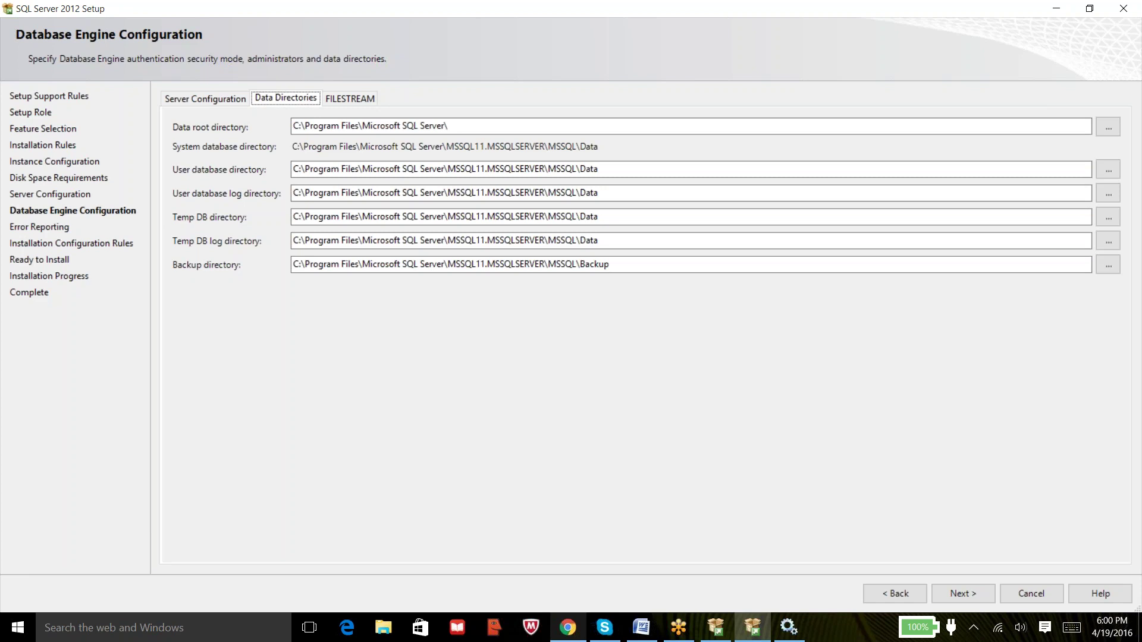
# Launch a blank Notepad document through the Run box with 'notepad'.
pyautogui.press('super+r')
pyautogui.write('notepad')
pyautogui.press('Return')
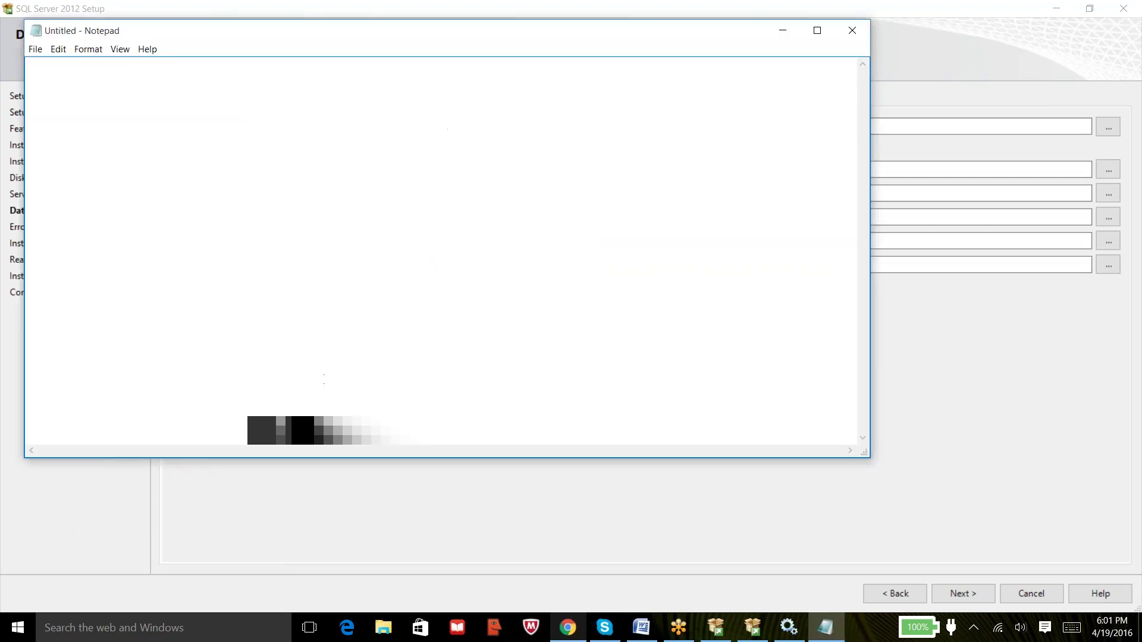
# Shrink and reposition Notepad so the setup header and directory fields stay visible.
pyautogui.moveTo(757, 22); pyautogui.dragTo(773, 124)
pyautogui.moveTo(870, 257); pyautogui.dragTo(534, 256)
pyautogui.moveTo(304, 138); pyautogui.dragTo(675, 301)
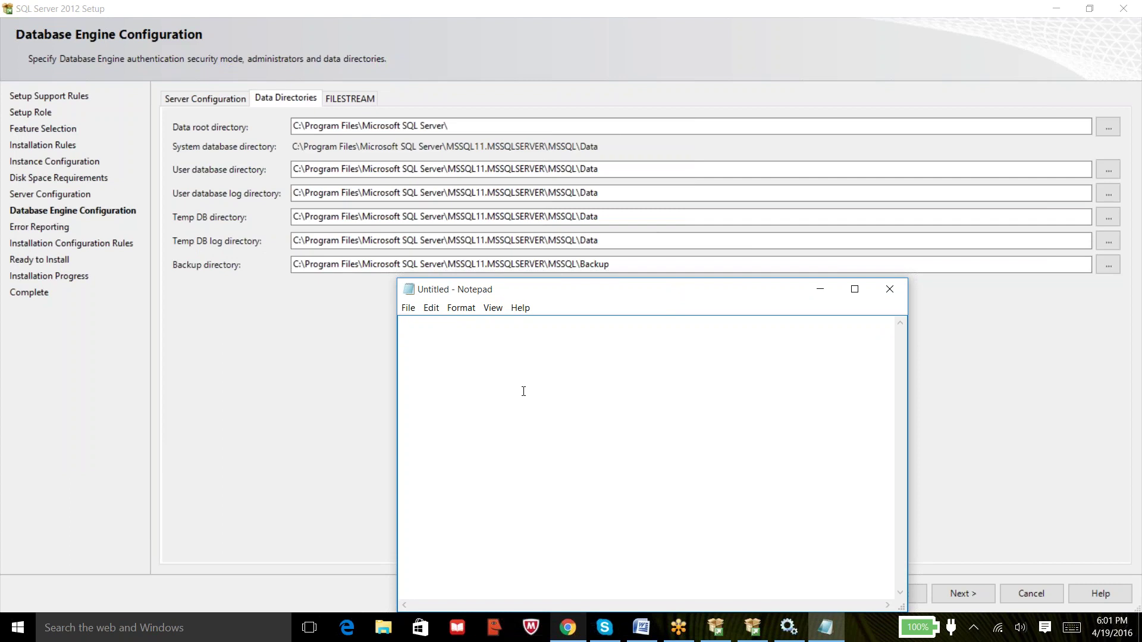
# Type the drive roots S:\, M:\, L:\, T:\ and B:\ on separate lines.
pyautogui.write('S:\\')
pyautogui.press('Return')
pyautogui.press('Return')
pyautogui.write('M:\\  L:\\')
pyautogui.press('Return')
pyautogui.press('Return')
pyautogui.write('T:\\')
pyautogui.press('Return')
pyautogui.write('B:\\')
# Inspect the S:\ and M:\ entries in the note, then minimize Notepad.
pyautogui.click(405, 336)
pyautogui.moveTo(422, 324); pyautogui.dragTo(402, 351)
pyautogui.rightClick(403, 376)
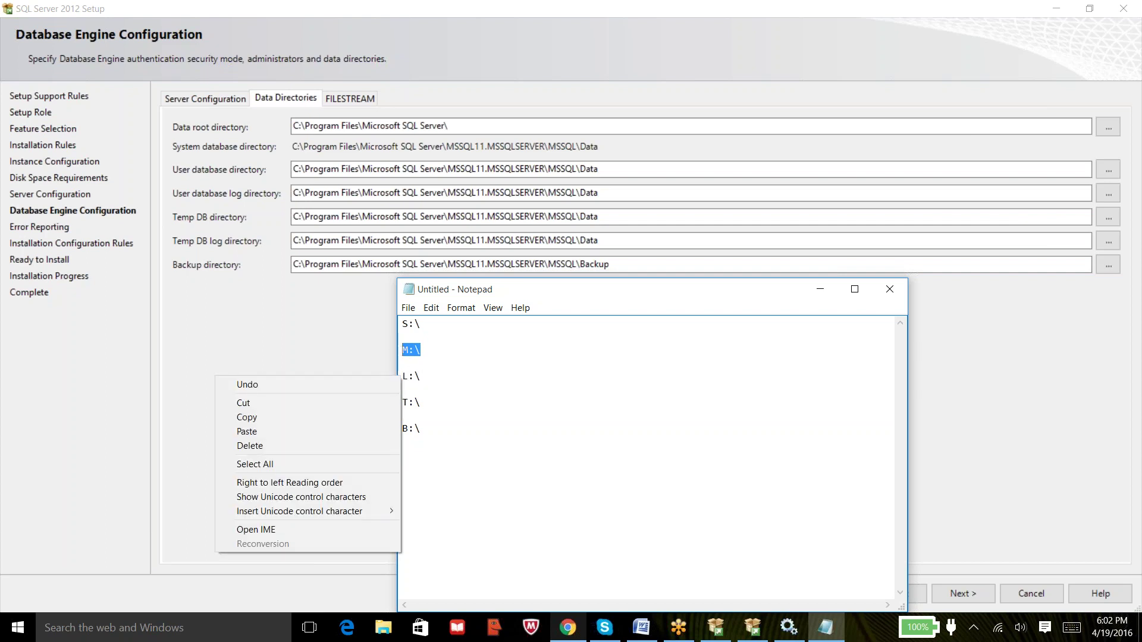
pyautogui.click(426, 382)
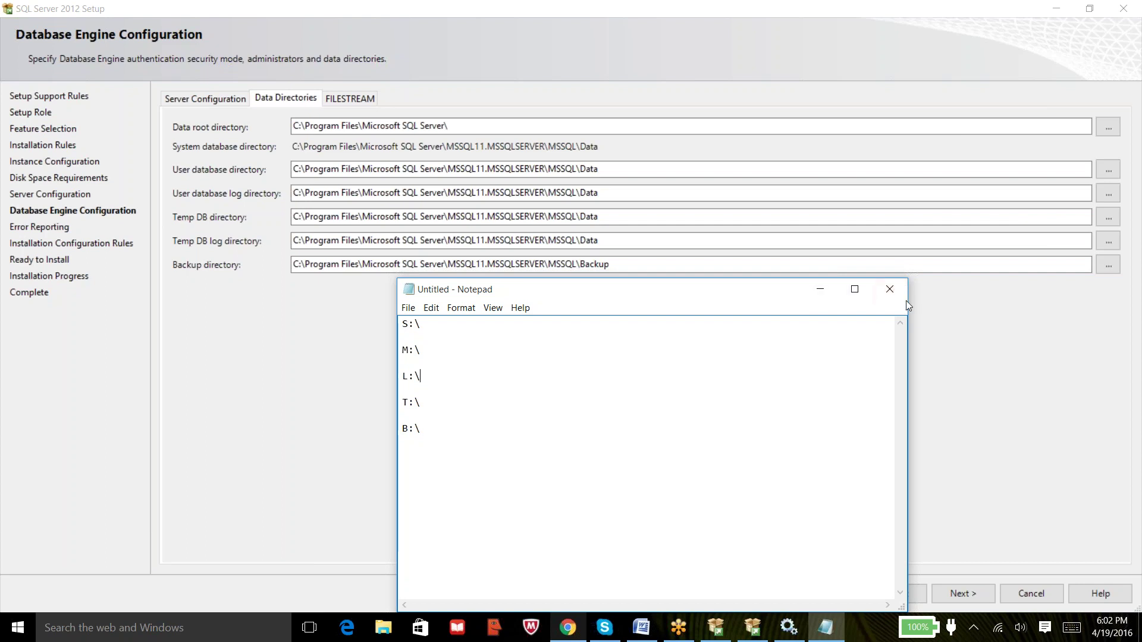
pyautogui.click(822, 289)
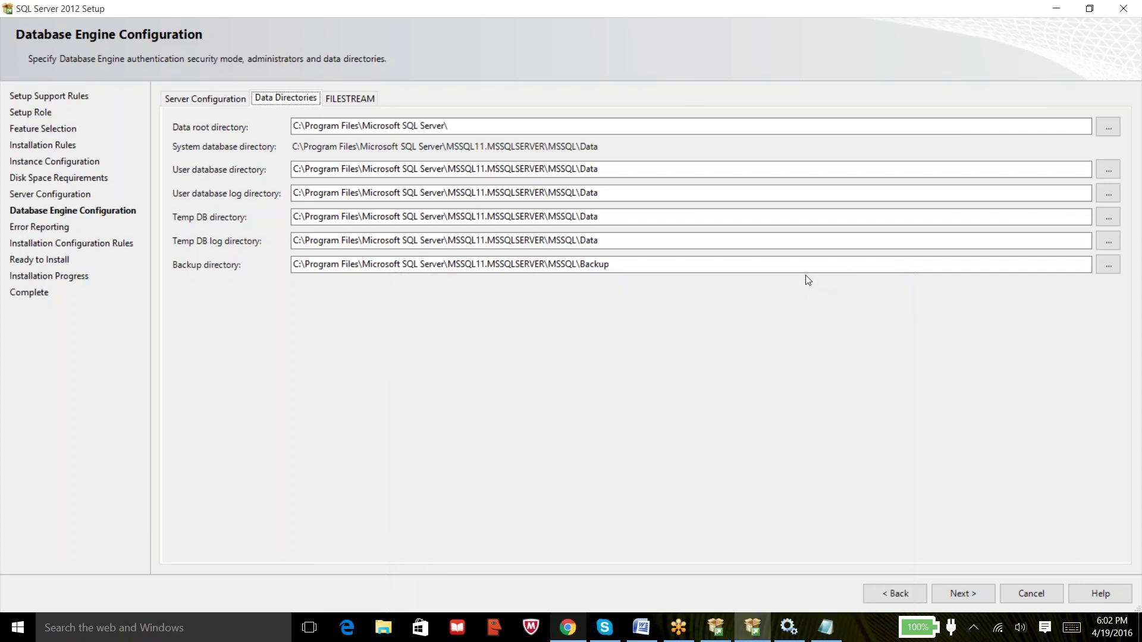
# Refocus SQL Server Setup, then restore the Notepad drive-letter note from the taskbar.
pyautogui.click(677, 16)
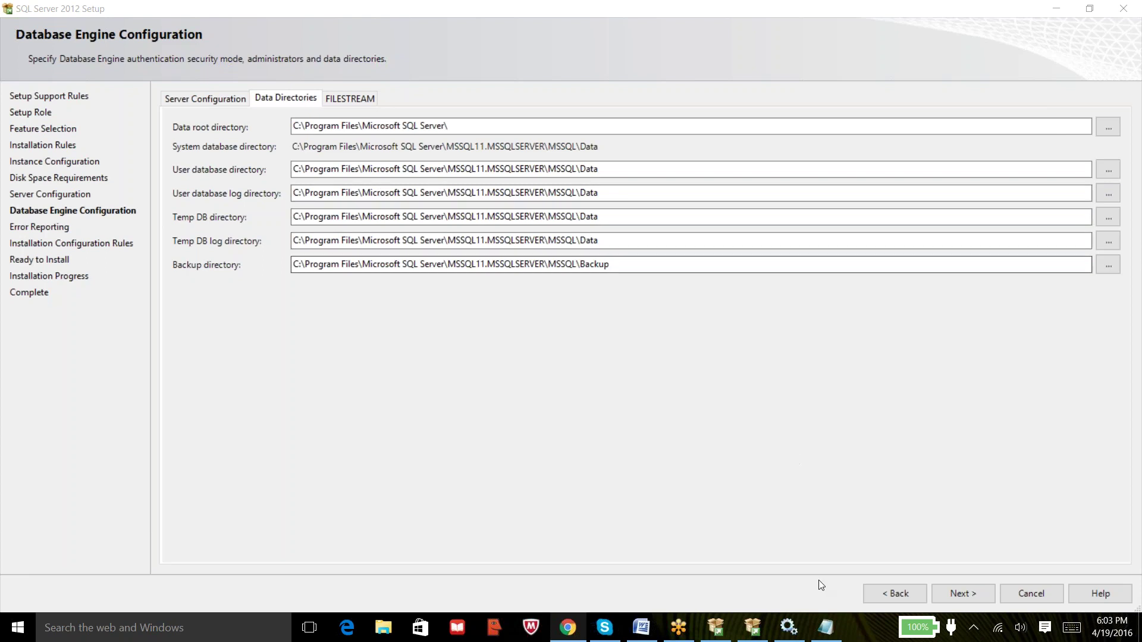
pyautogui.click(825, 630)
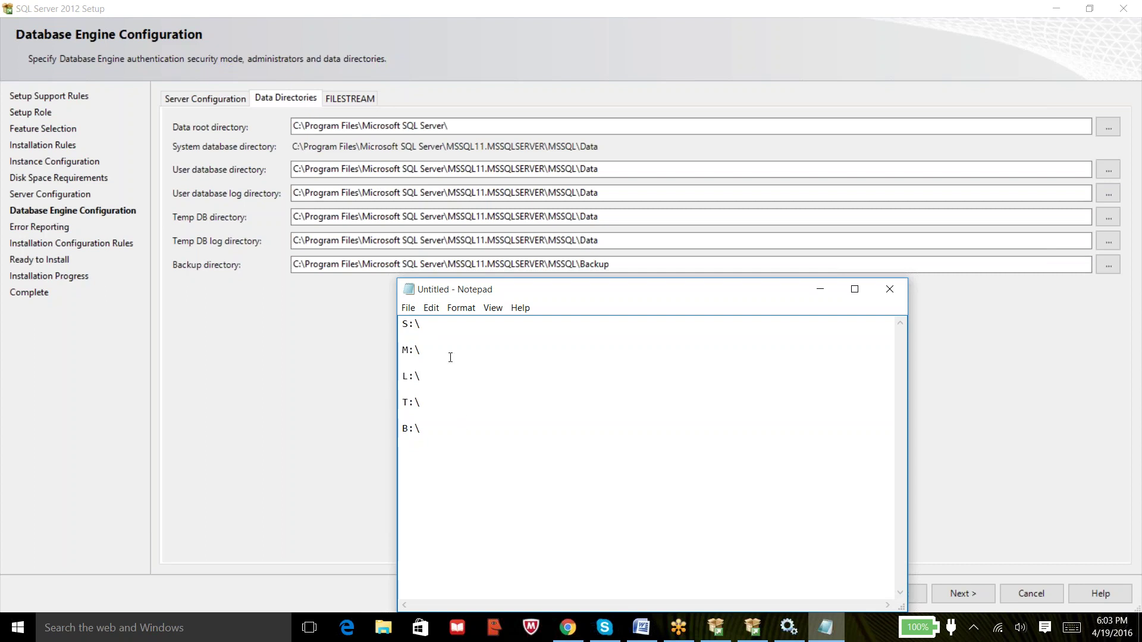
# Highlight the S:\ line in the note, then minimize Notepad again.
pyautogui.moveTo(431, 326); pyautogui.dragTo(408, 351)
pyautogui.click(396, 412)
pyautogui.click(819, 289)
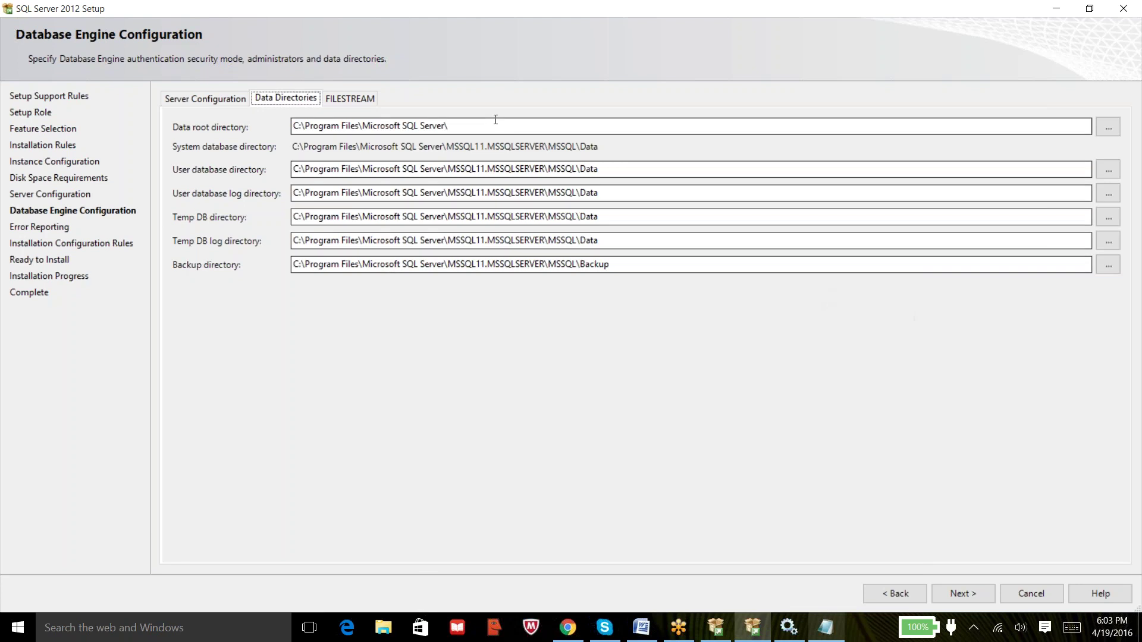
# Check the FILESTREAM tab, leave the default data directories, and continue to Error Reporting.
pyautogui.click(348, 98)
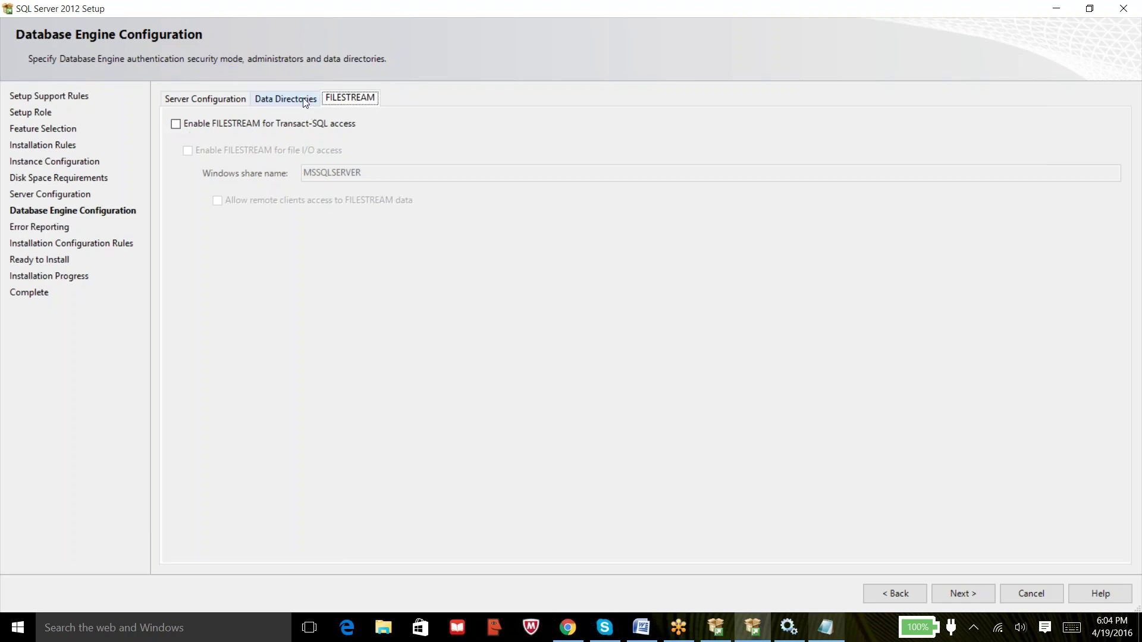
pyautogui.click(288, 98)
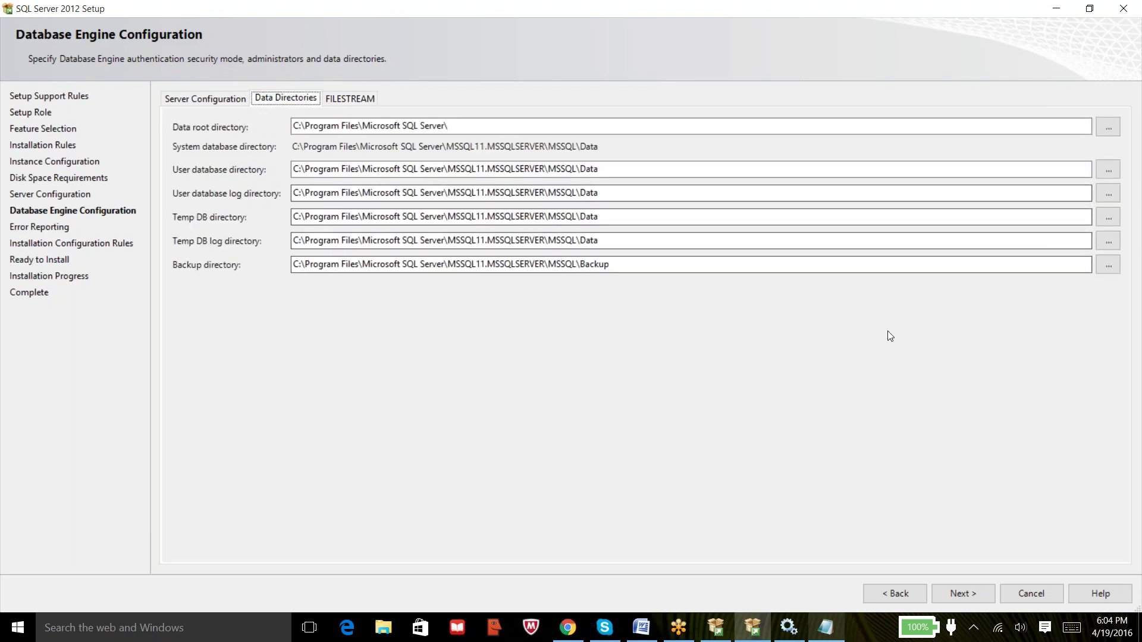
pyautogui.click(970, 593)
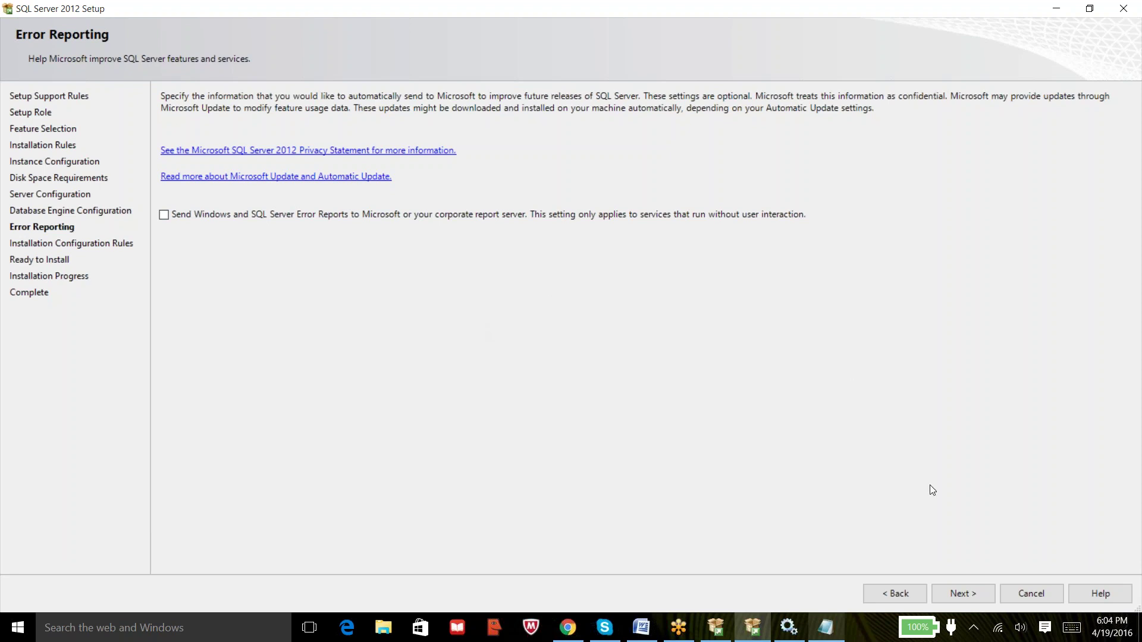
# Skip error reporting, view the configuration rule details, and proceed to Ready to Install.
pyautogui.click(959, 593)
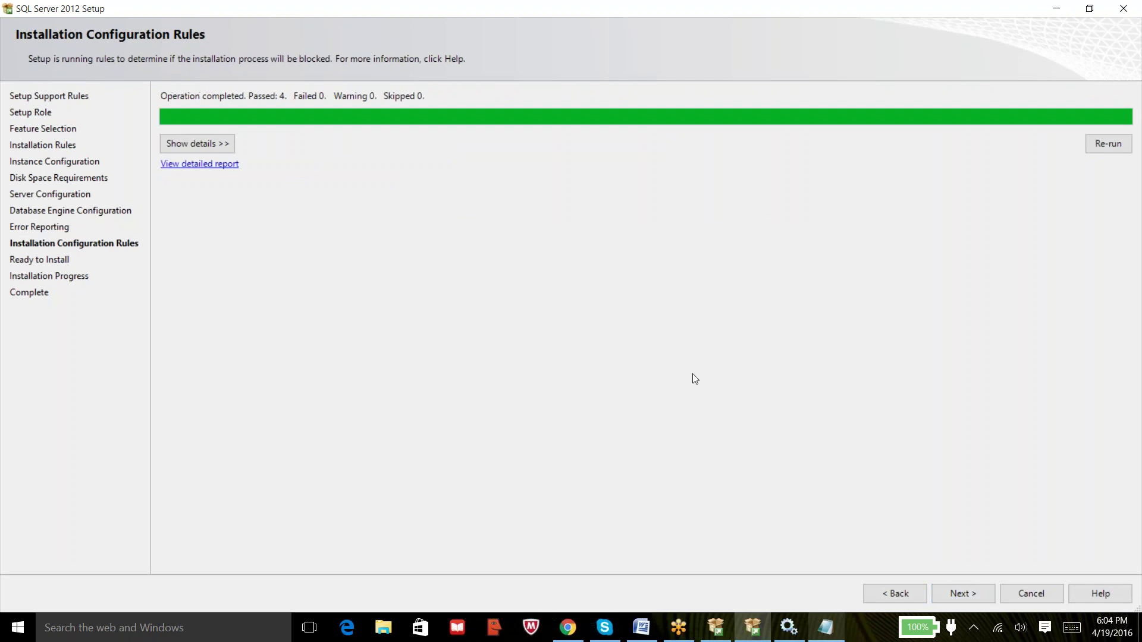
pyautogui.click(192, 140)
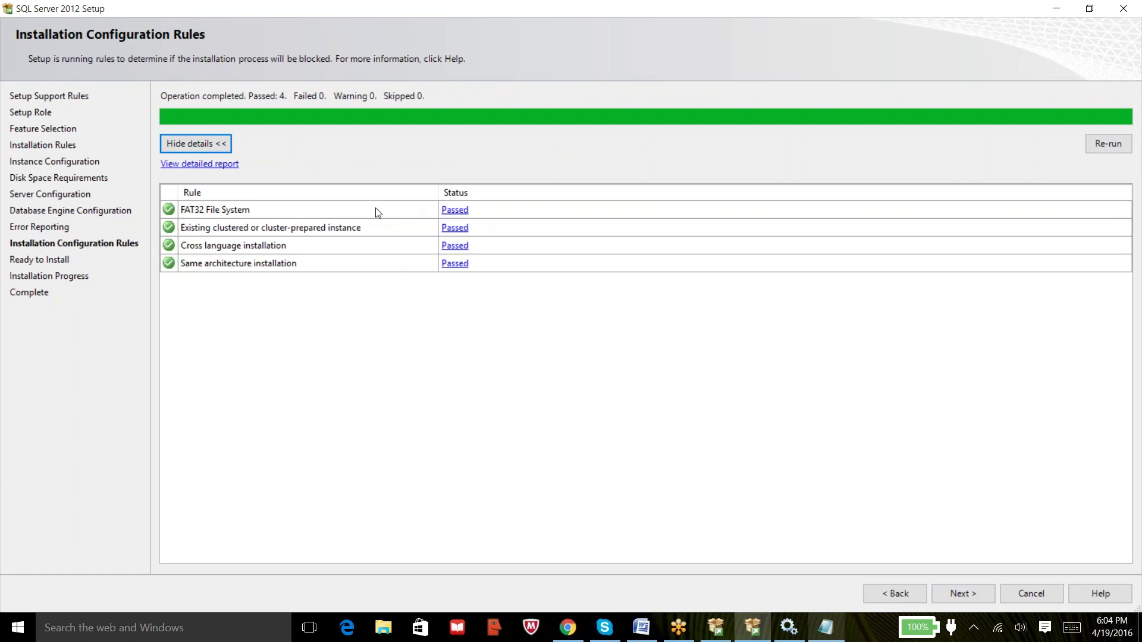
pyautogui.click(962, 593)
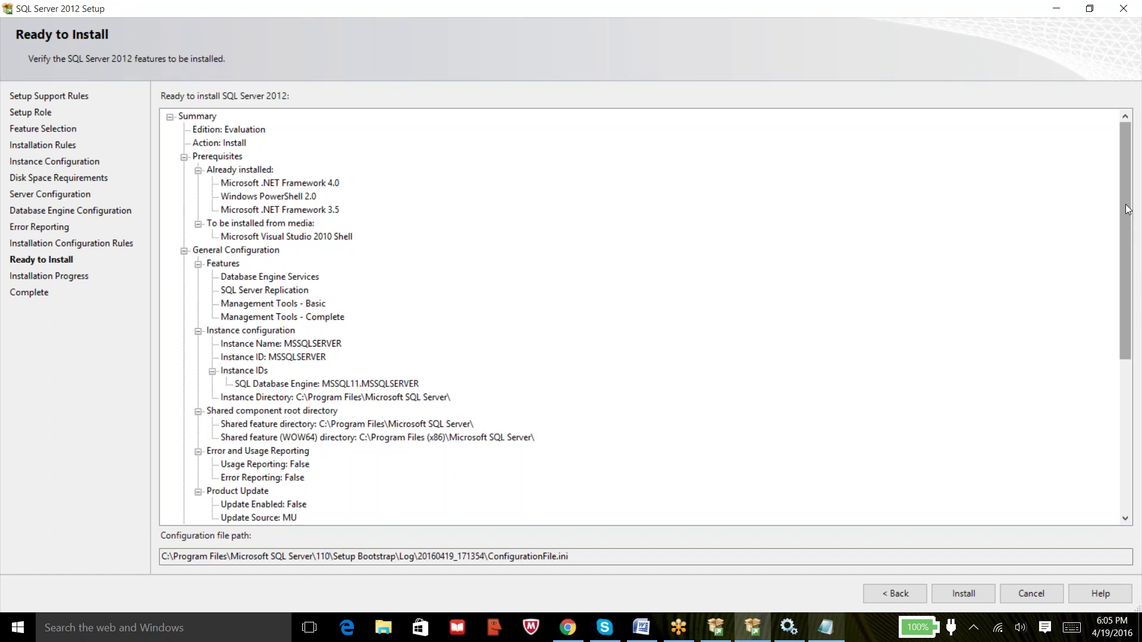
# Select the configuration file path on the Ready to Install page, then open File Explorer.
pyautogui.moveTo(1129, 209); pyautogui.dragTo(1139, 331)
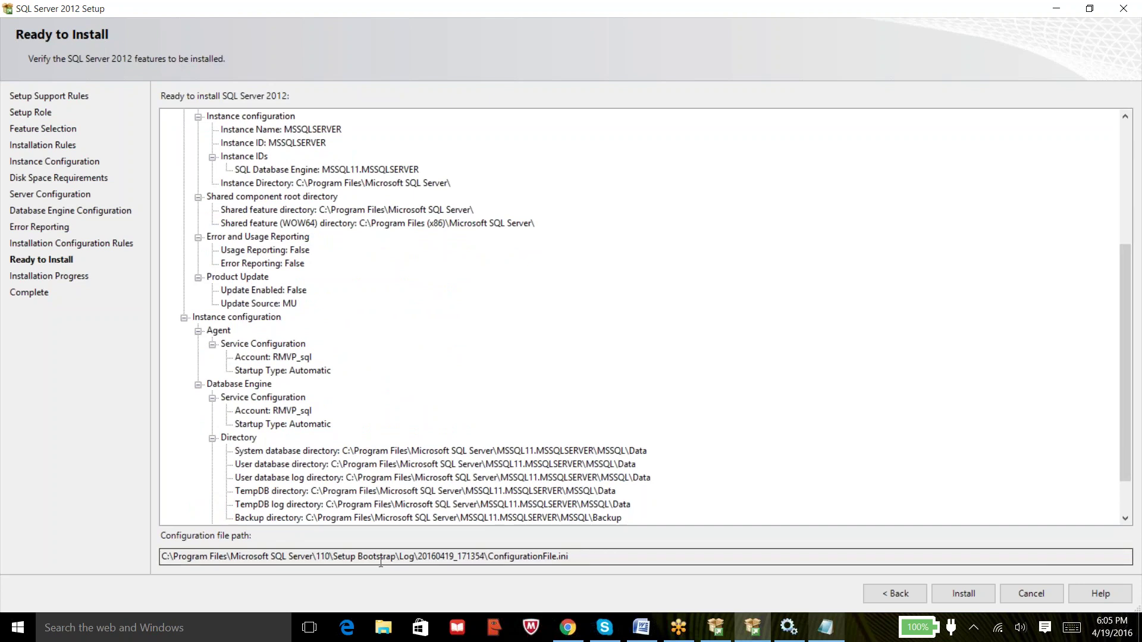
pyautogui.moveTo(414, 557); pyautogui.dragTo(158, 555)
pyautogui.hotkey('ctrl', 'c')
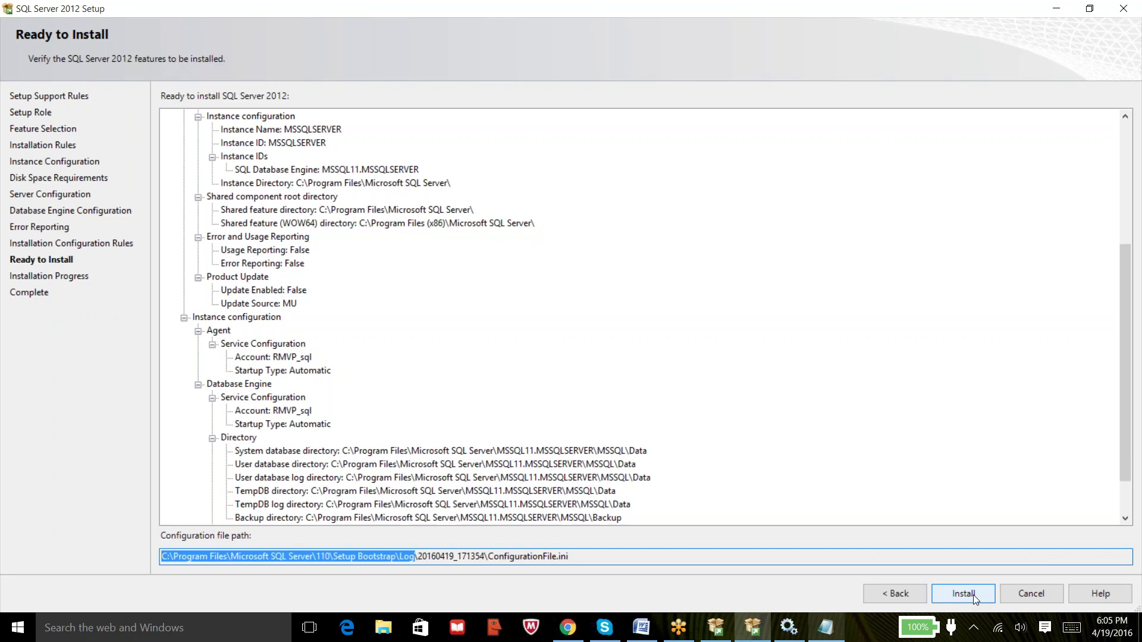
pyautogui.click(973, 595)
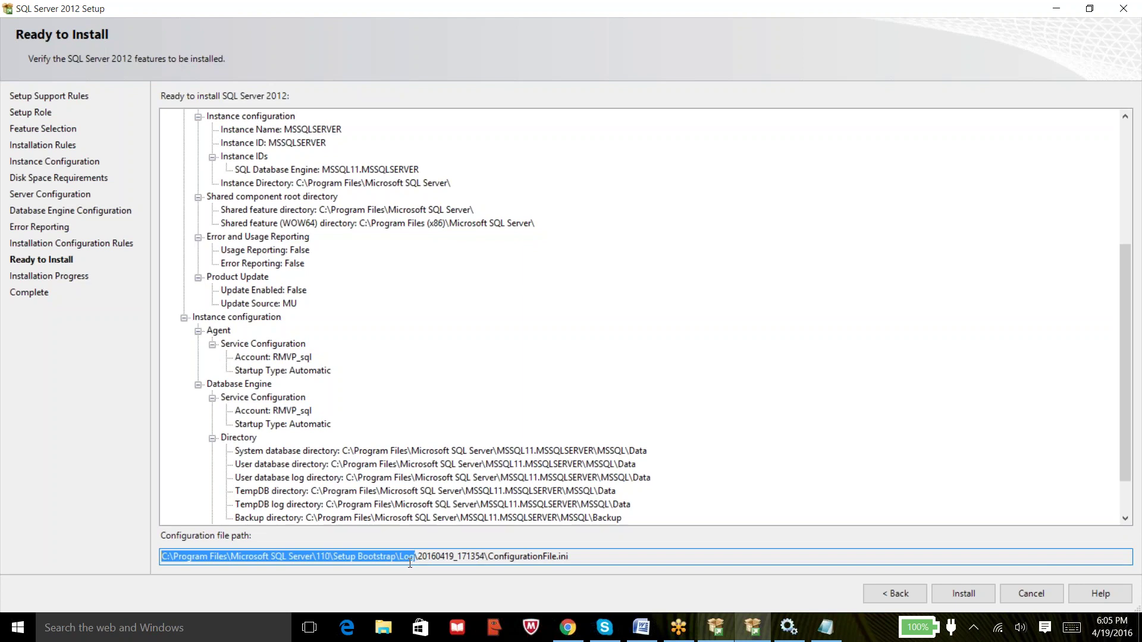
pyautogui.click(383, 632)
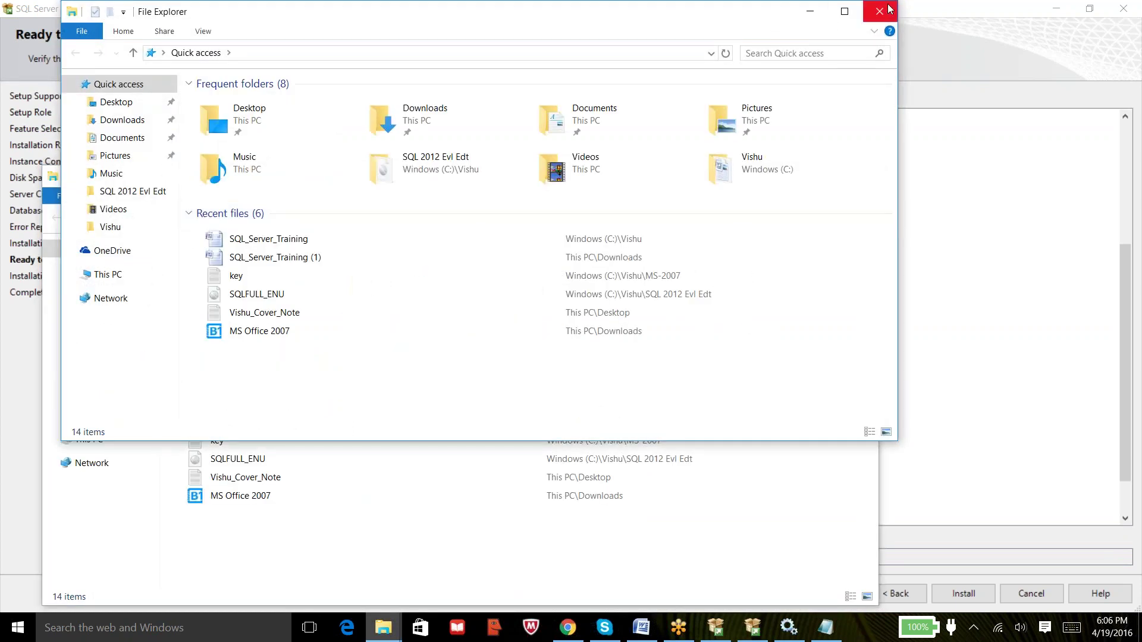
# Paste the Setup Bootstrap\Log path, open the 20160419_171354 run folder, then return to Log.
pyautogui.click(886, 9)
pyautogui.click(481, 222)
pyautogui.hotkey('ctrl', 'v')
pyautogui.press('Return')
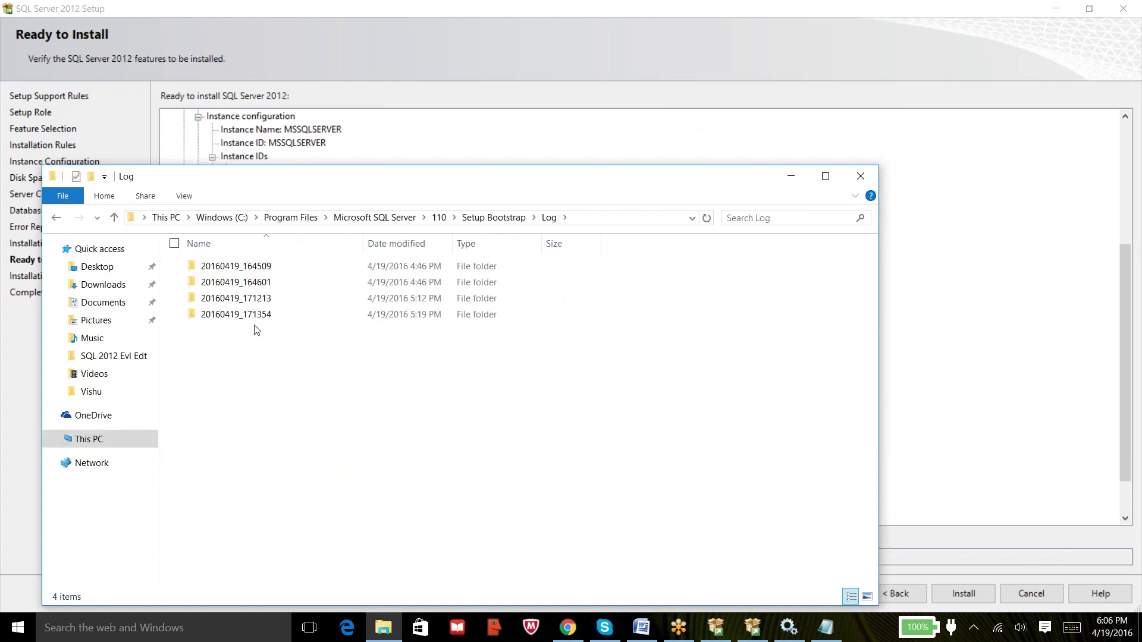
pyautogui.doubleClick(256, 320)
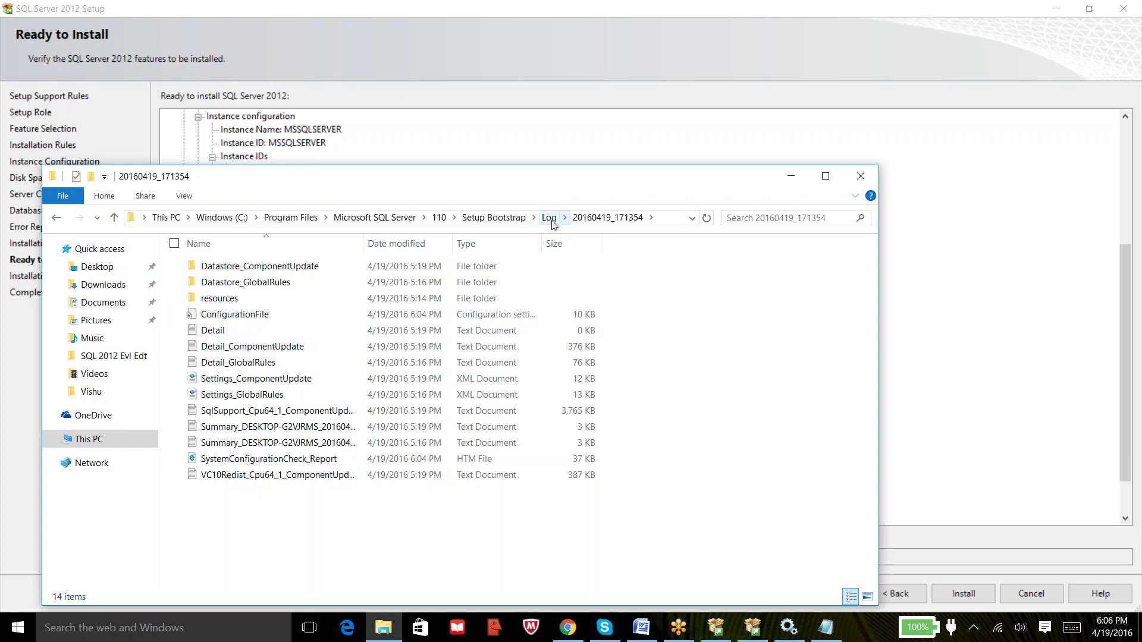
pyautogui.click(550, 218)
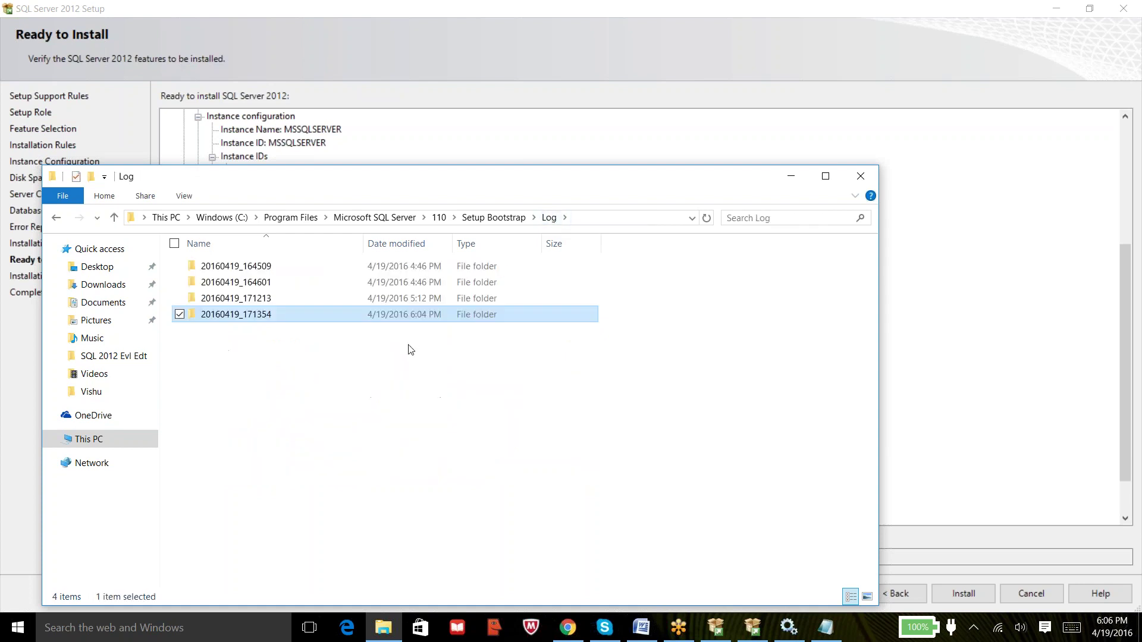
pyautogui.click(379, 366)
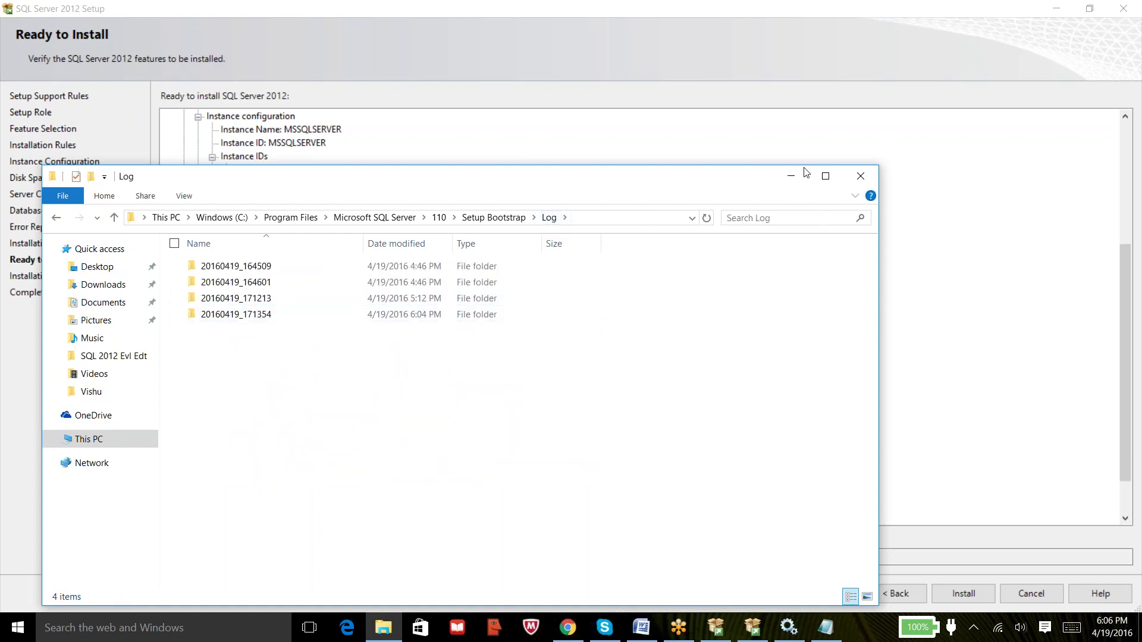
# Minimize Explorer, briefly restore the Log folder window, and minimize it again.
pyautogui.click(789, 180)
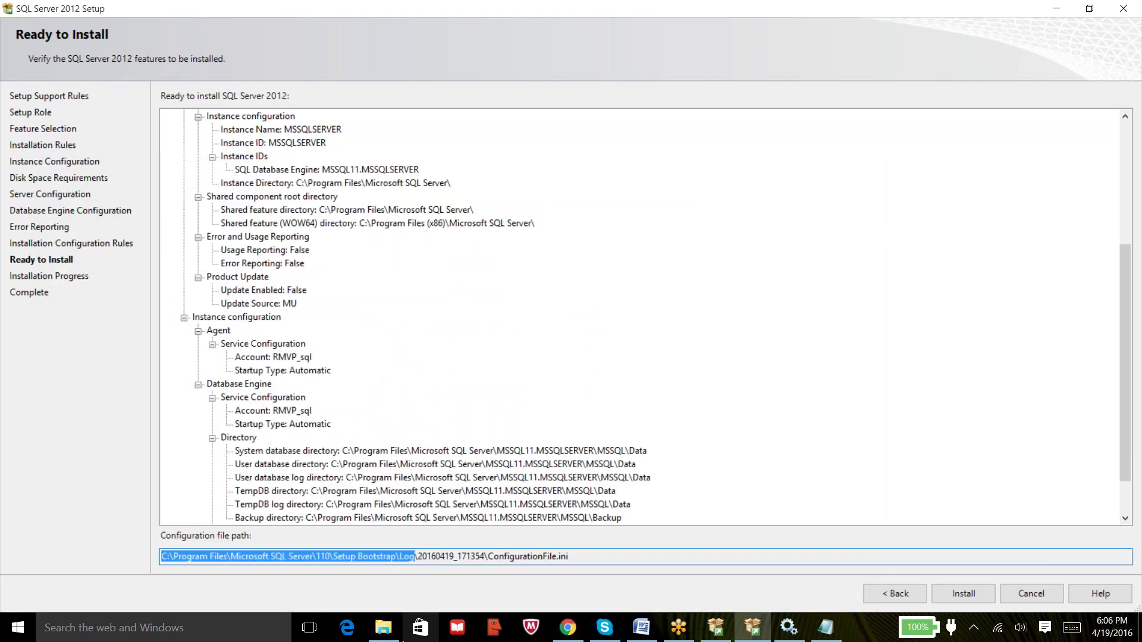
pyautogui.click(384, 625)
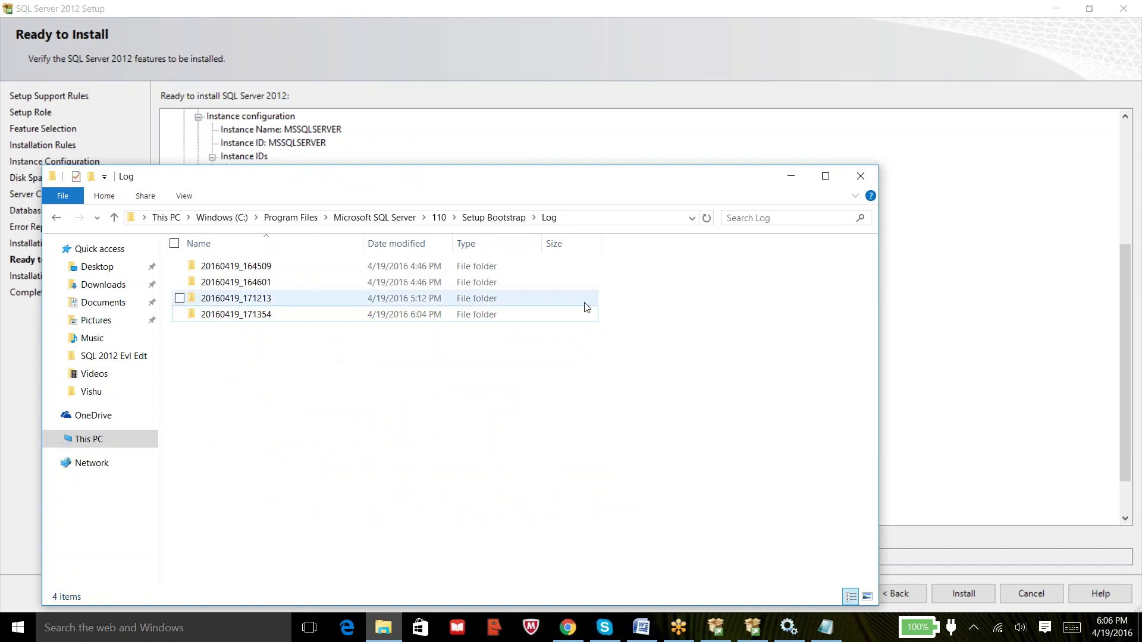
pyautogui.click(795, 180)
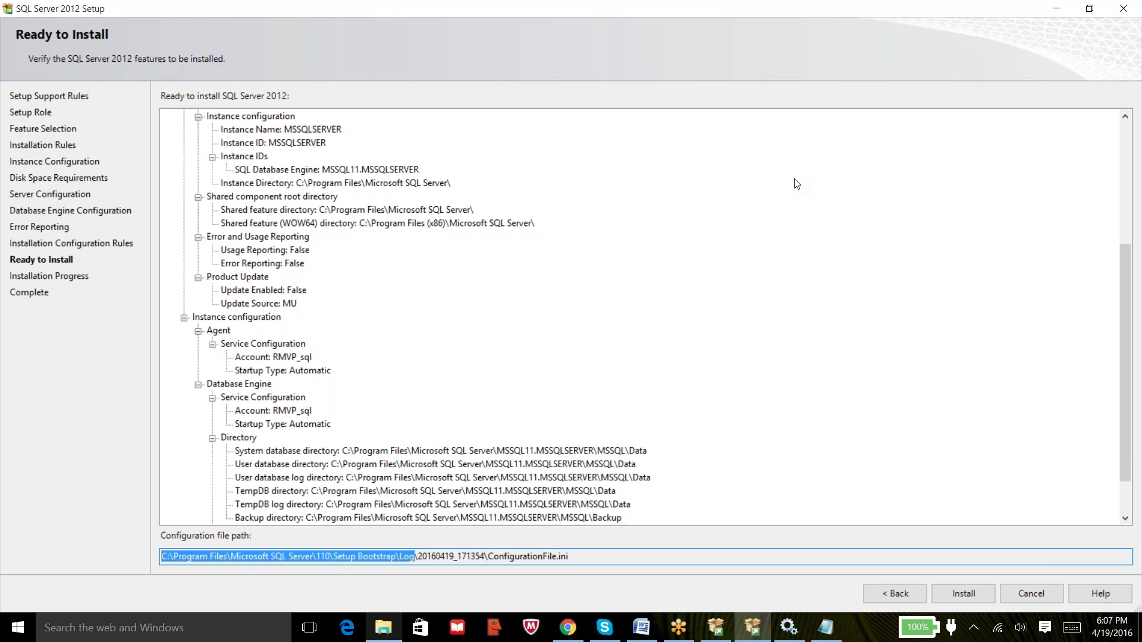
pyautogui.click(902, 362)
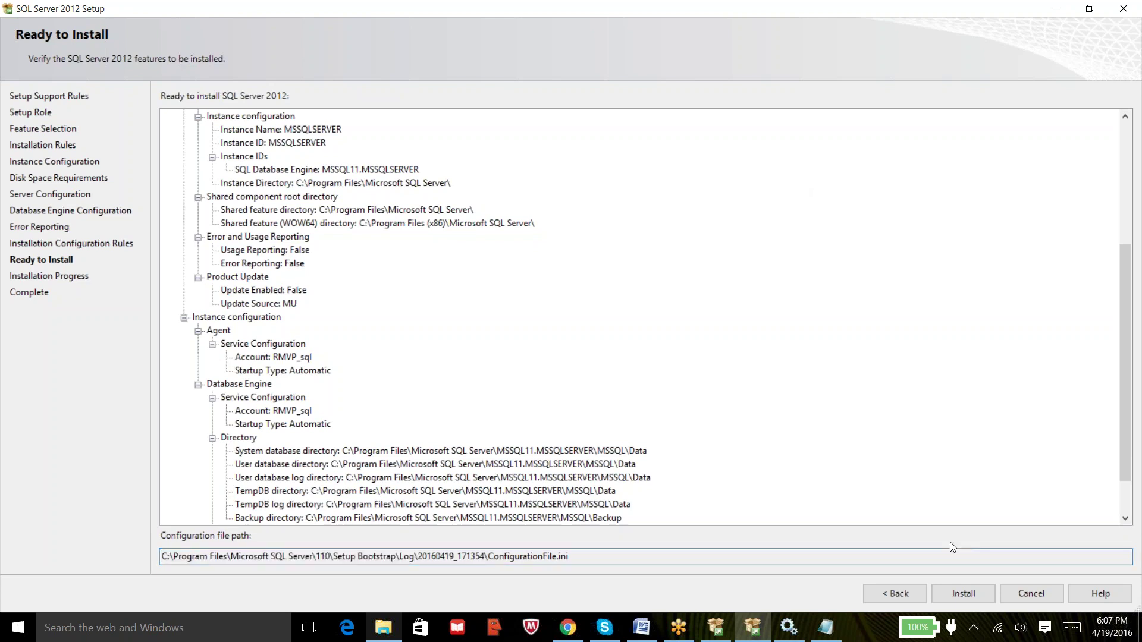
# Start the SQL Server 2012 installation and restore the setup window from maximized.
pyautogui.click(957, 595)
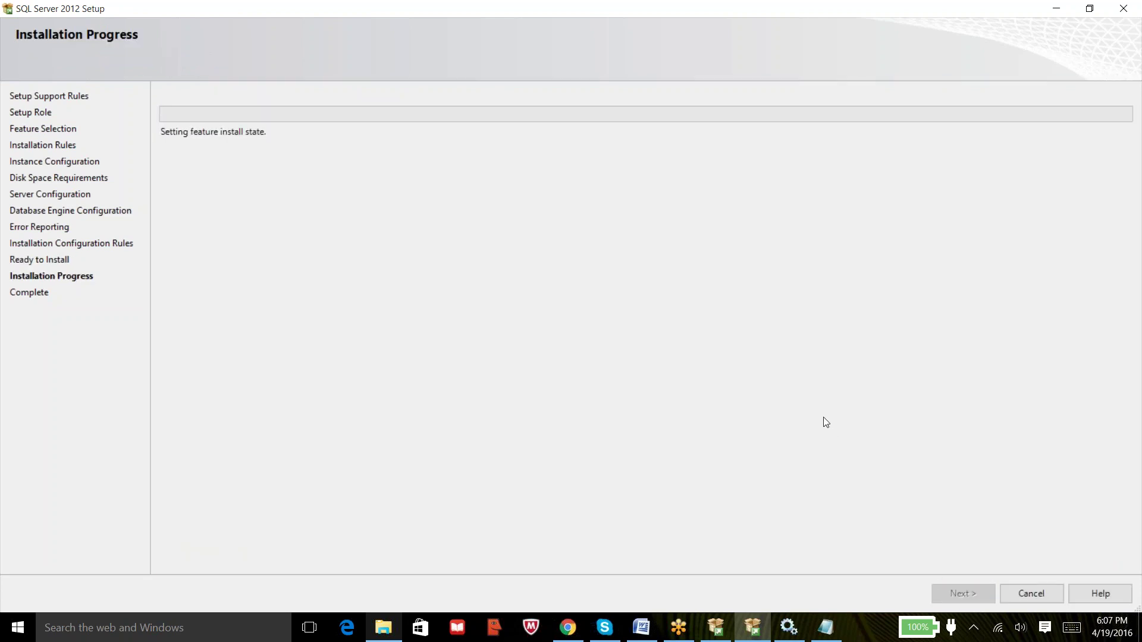
pyautogui.click(1089, 9)
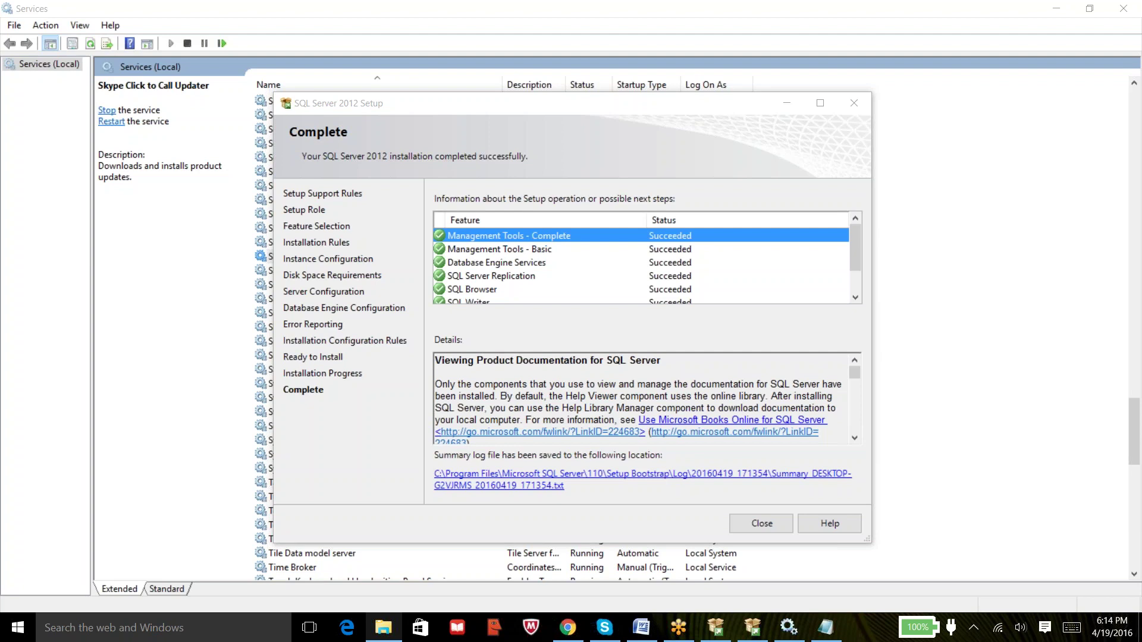
pyautogui.press('super+r')
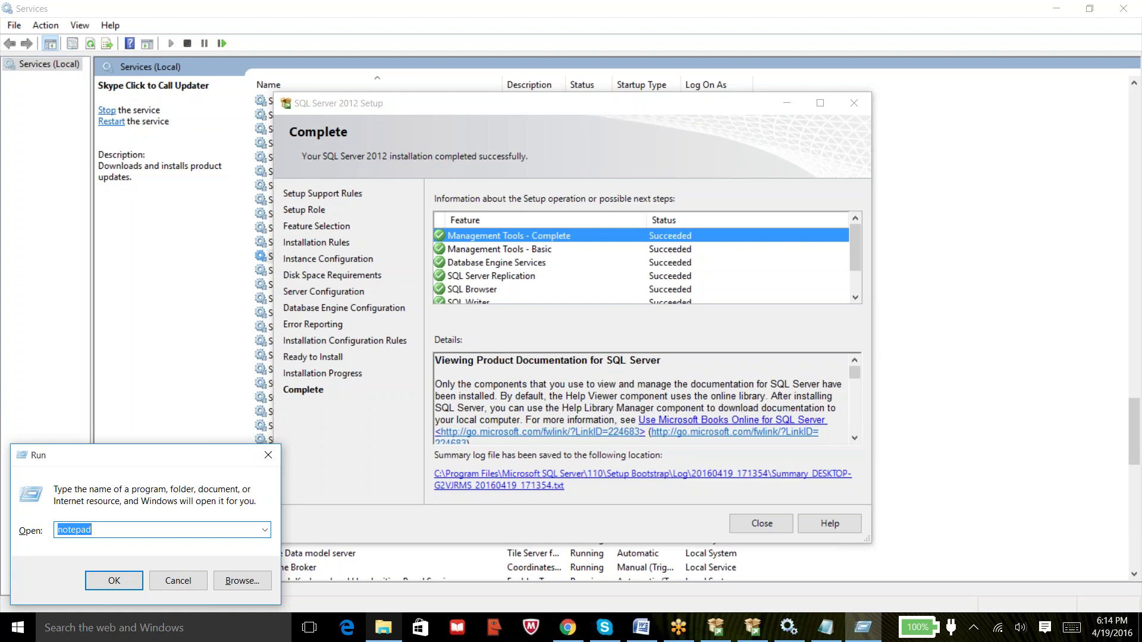
pyautogui.write('mstsc')
pyautogui.press('Return')
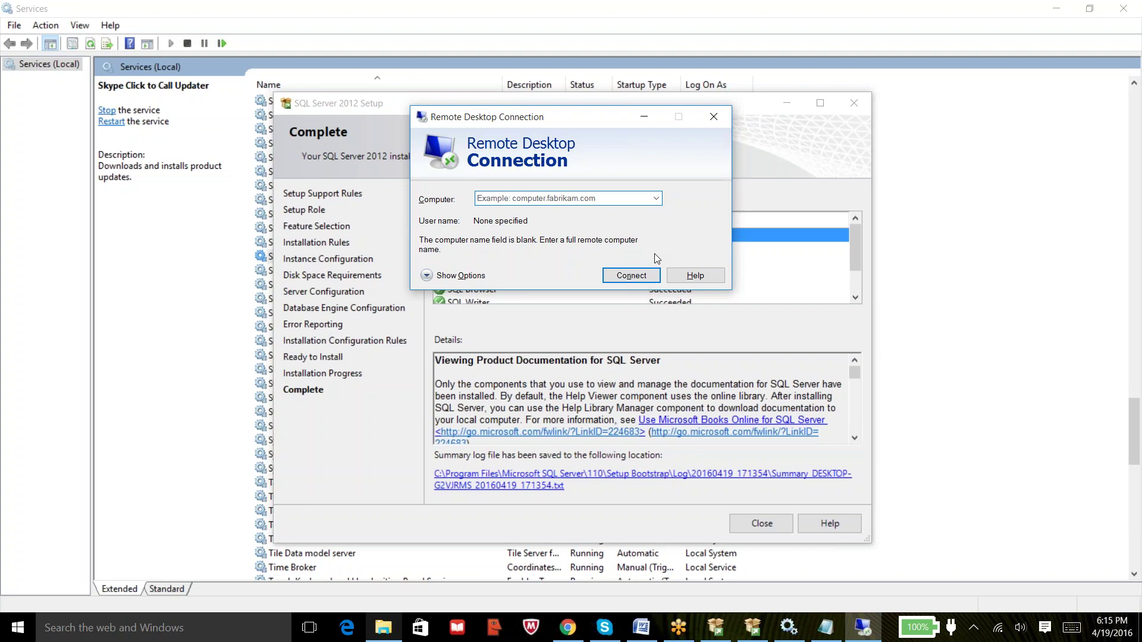
pyautogui.click(715, 117)
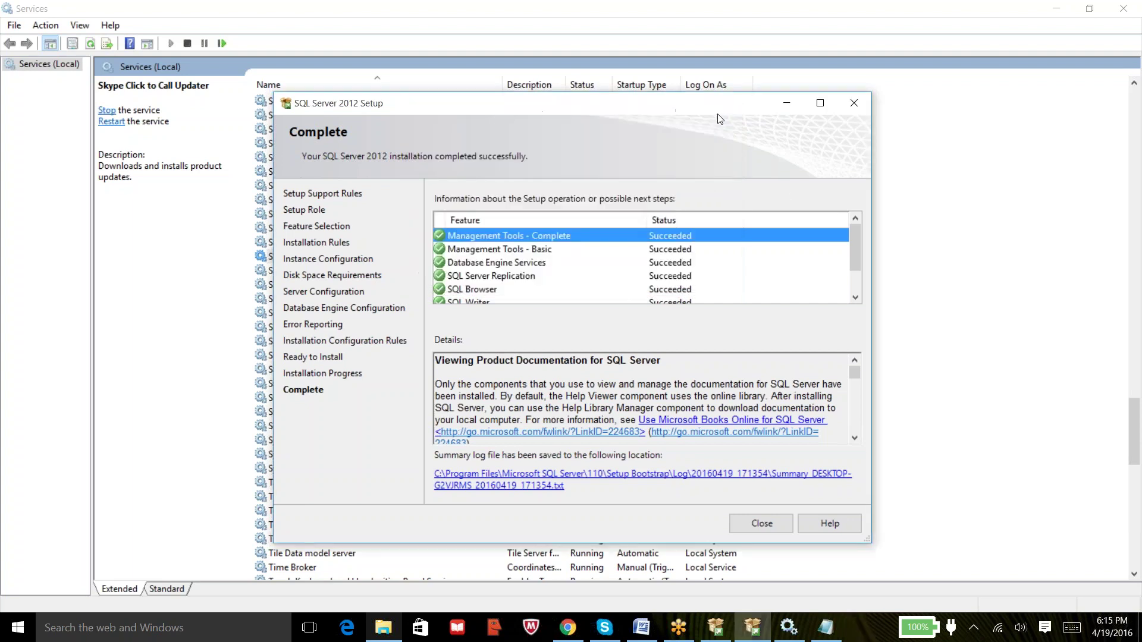
pyautogui.click(1137, 368)
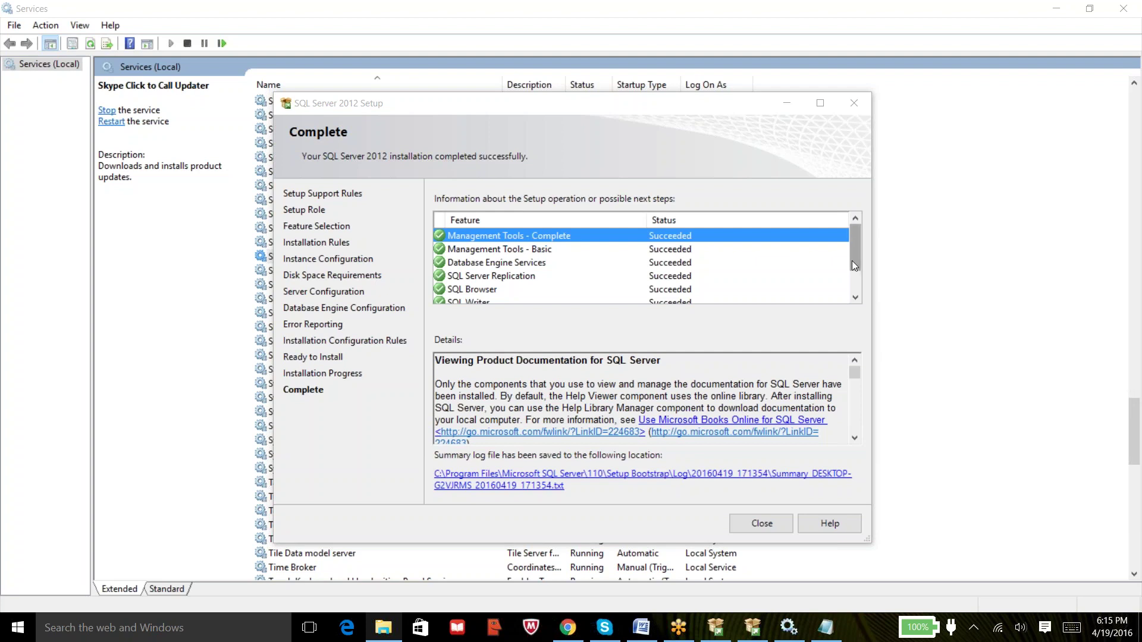
pyautogui.moveTo(853, 265); pyautogui.dragTo(858, 236)
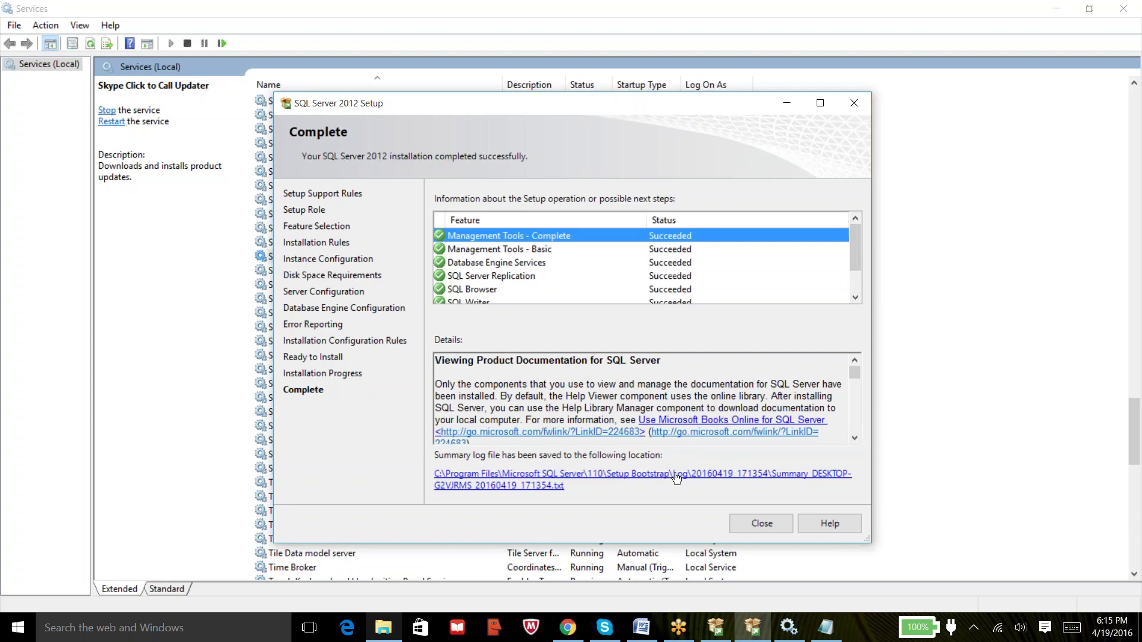
# Open the setup summary log in Notepad and maximize it.
pyautogui.click(567, 479)
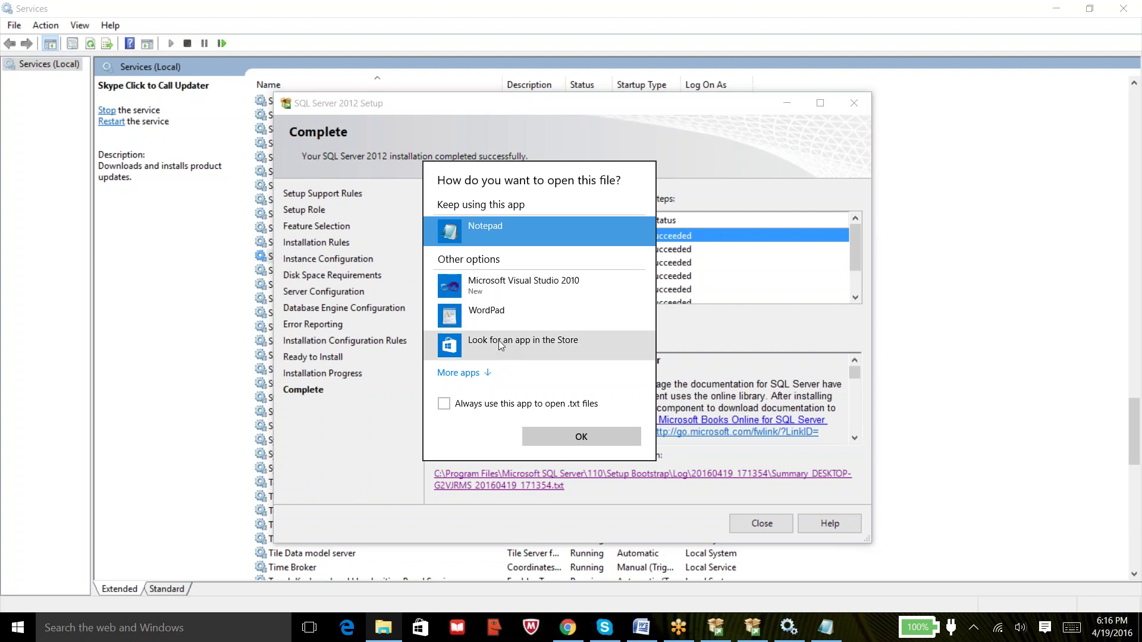
pyautogui.click(568, 434)
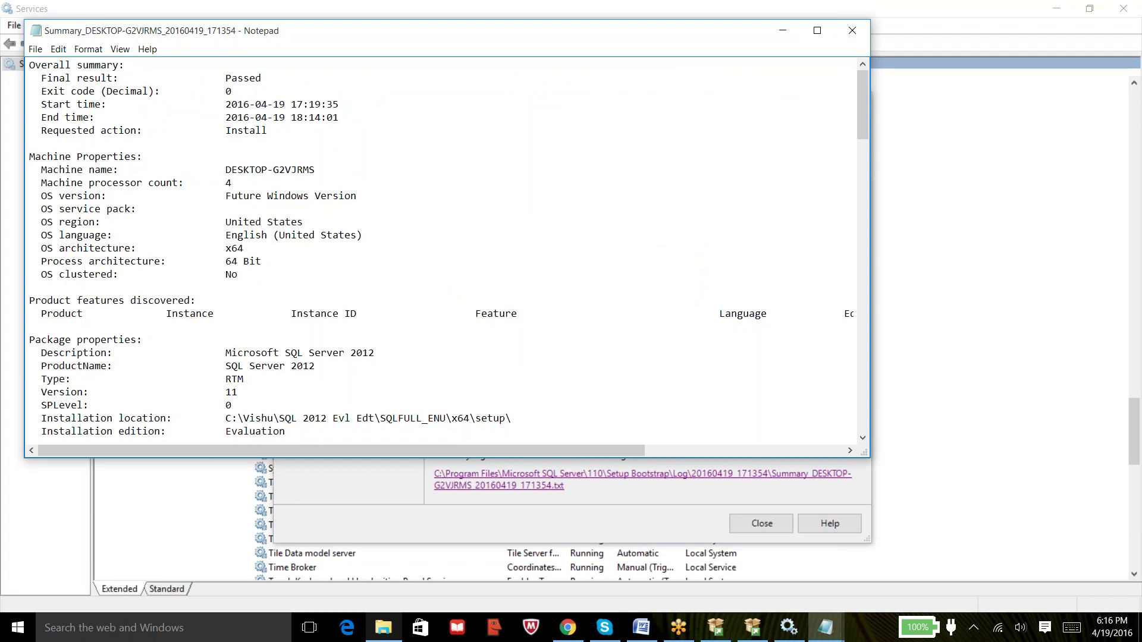
pyautogui.click(817, 31)
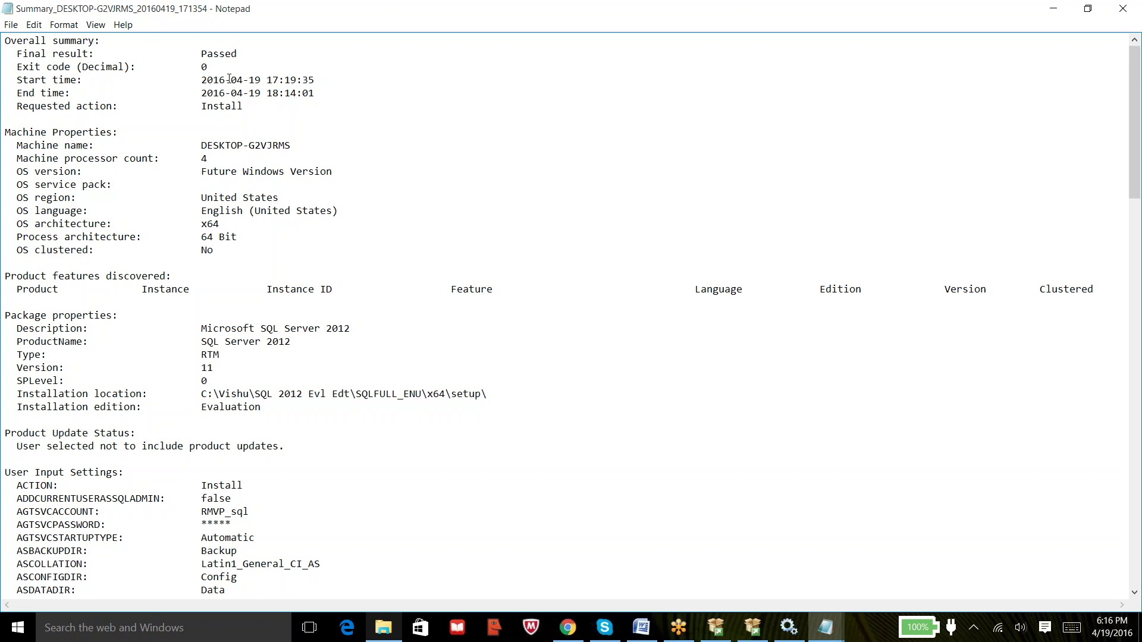
pyautogui.rightClick(310, 79)
pyautogui.rightClick(364, 105)
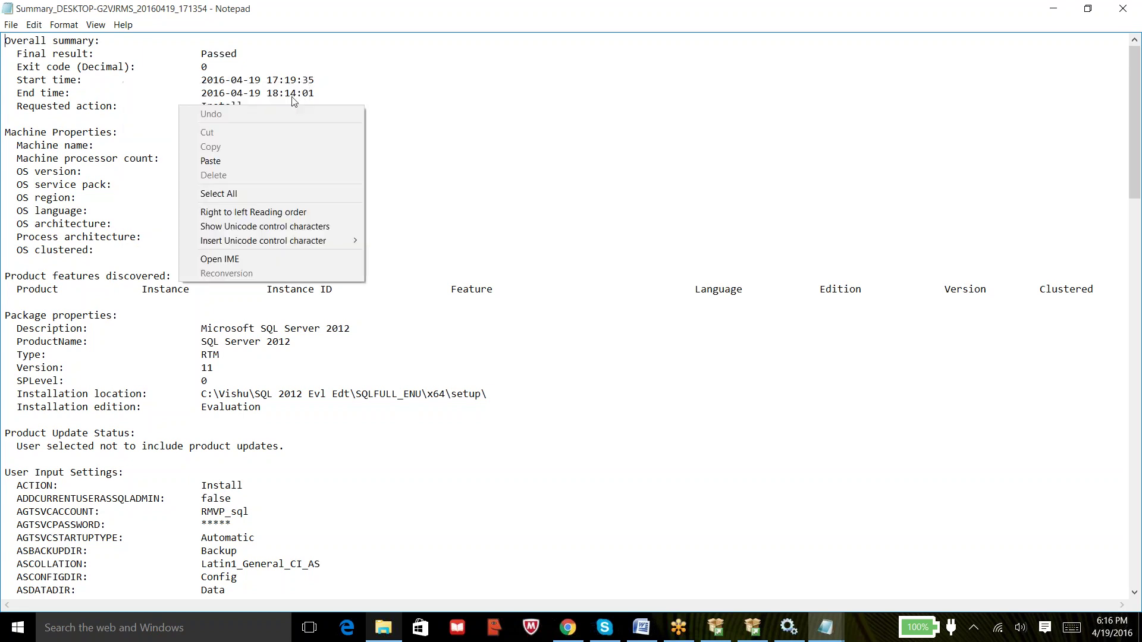
pyautogui.click(282, 82)
# Highlight end time, machine name, product, install path, agent account and Latin1_General_CI_AS collation, then close the log.
pyautogui.moveTo(272, 93); pyautogui.dragTo(325, 96)
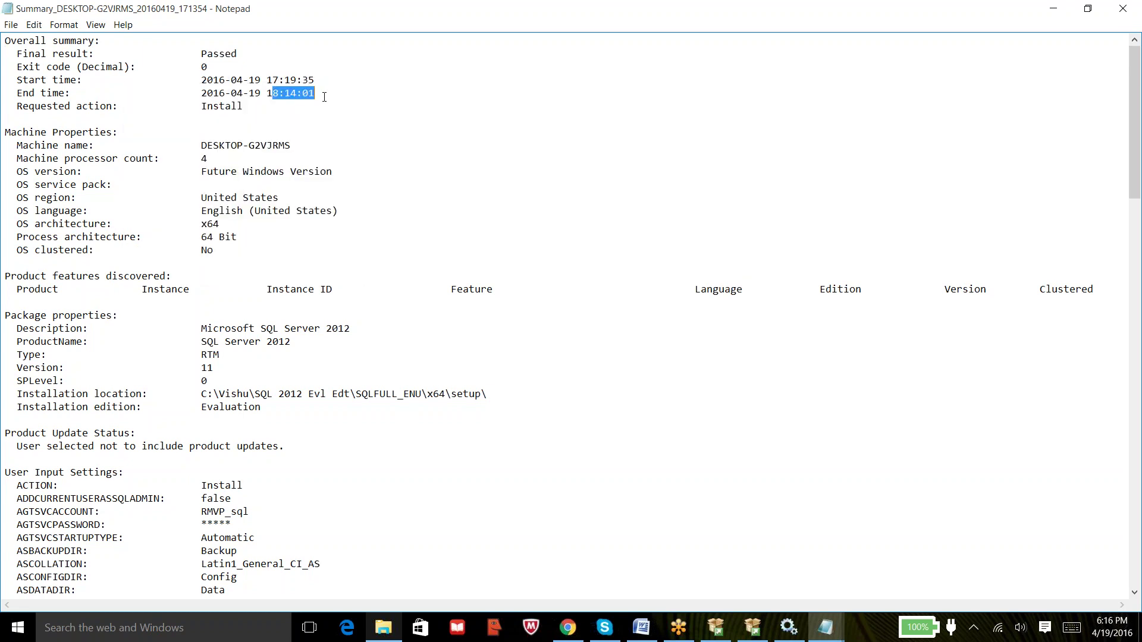
pyautogui.moveTo(221, 143); pyautogui.dragTo(275, 139)
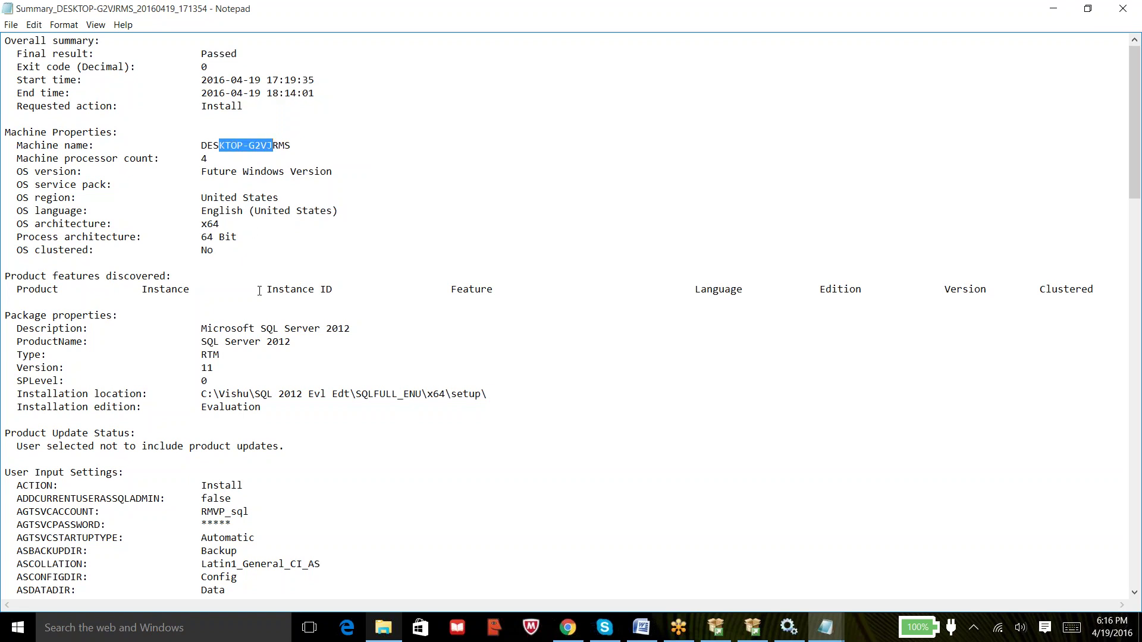
pyautogui.moveTo(206, 329); pyautogui.dragTo(325, 337)
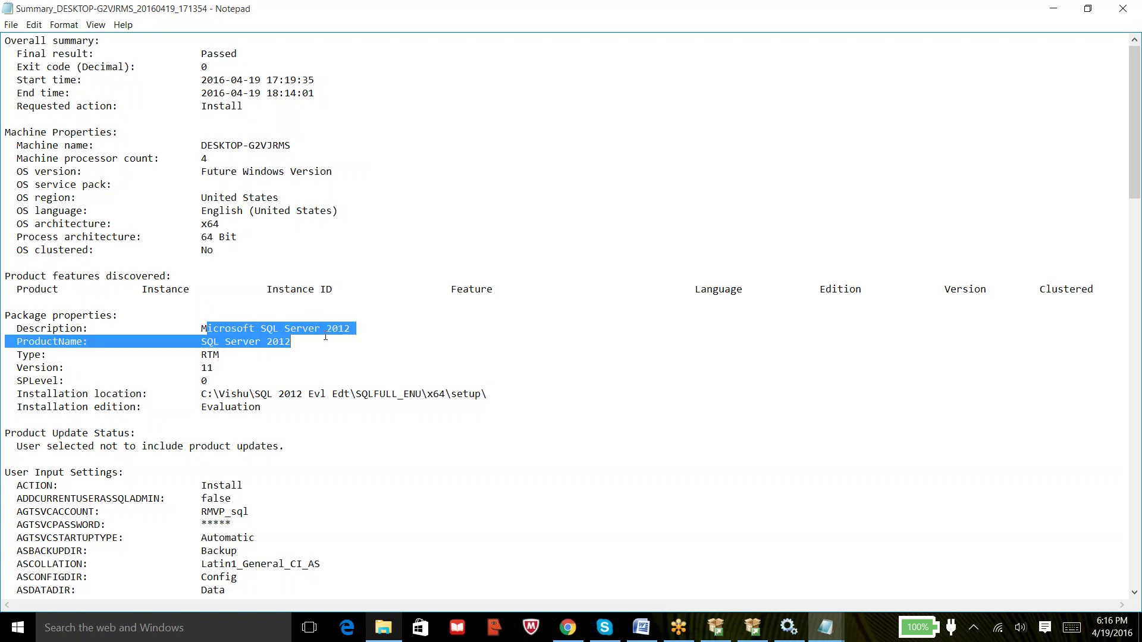
pyautogui.moveTo(240, 395); pyautogui.dragTo(347, 397)
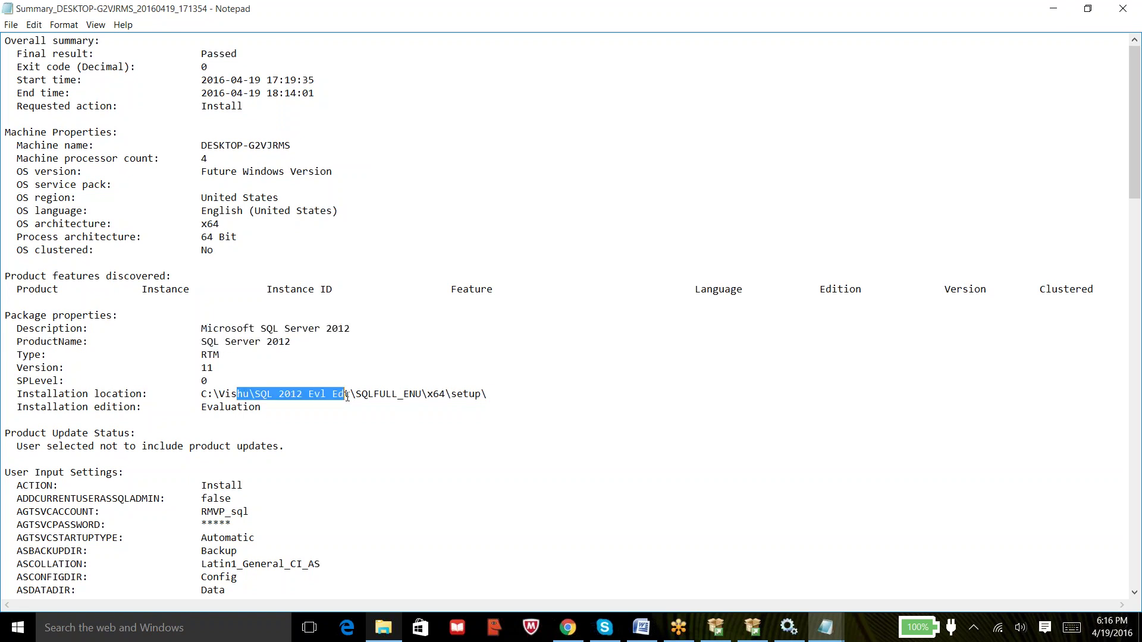
pyautogui.moveTo(207, 511); pyautogui.dragTo(256, 510)
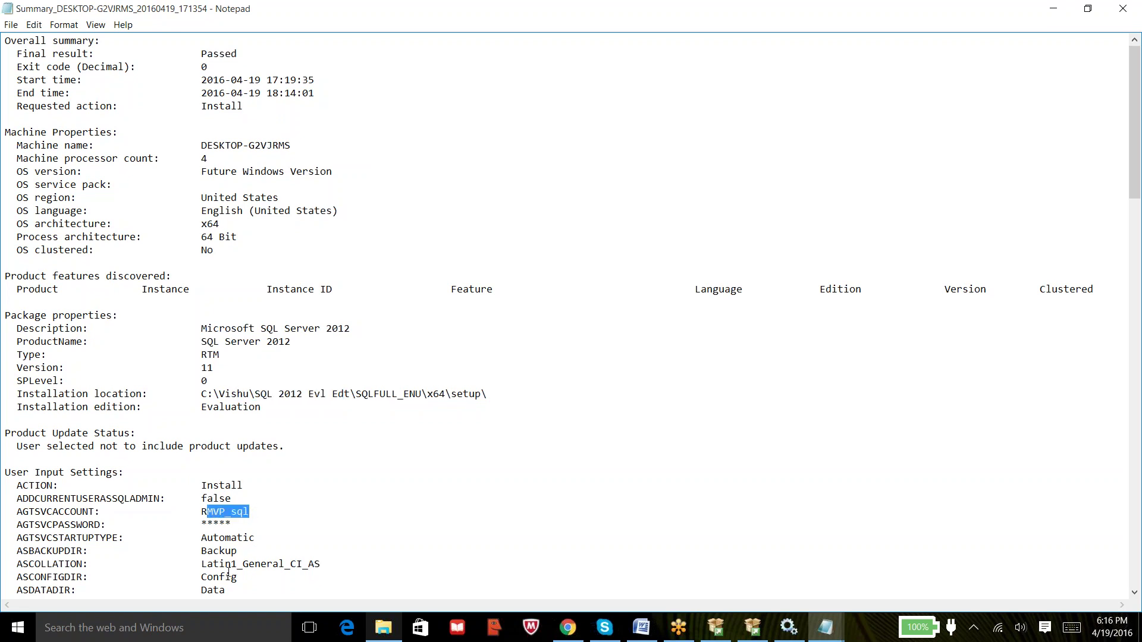
pyautogui.moveTo(220, 563); pyautogui.dragTo(313, 564)
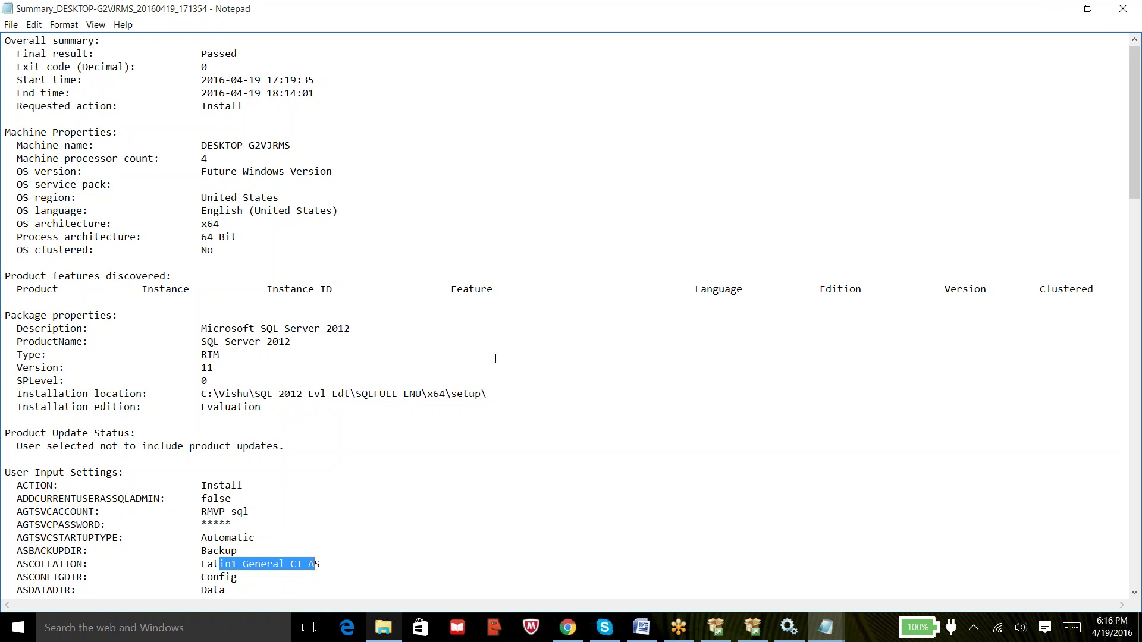
pyautogui.click(1116, 13)
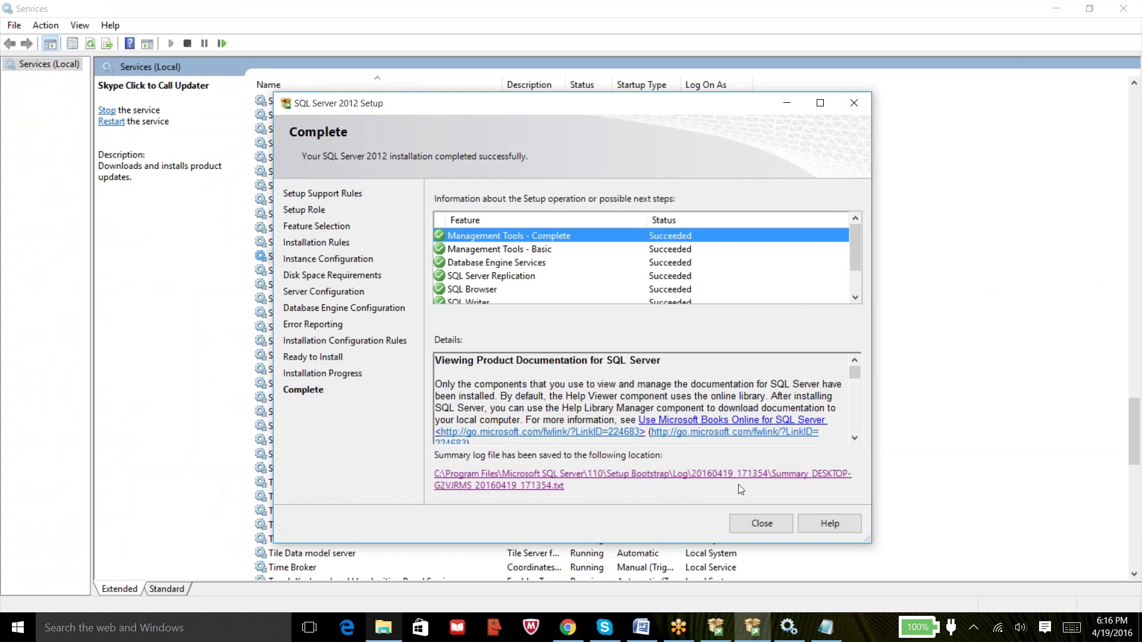
# Close the completed SQL Server 2012 Setup wizard, leaving the Services console showing.
pyautogui.click(762, 524)
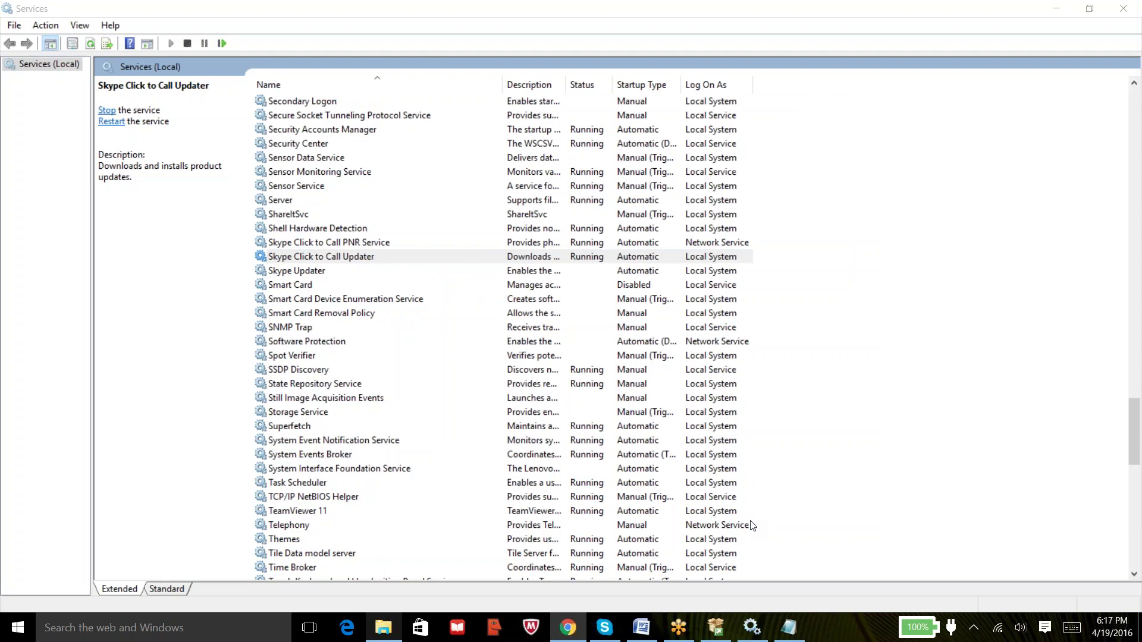
pyautogui.press('super')
pyautogui.press('super')
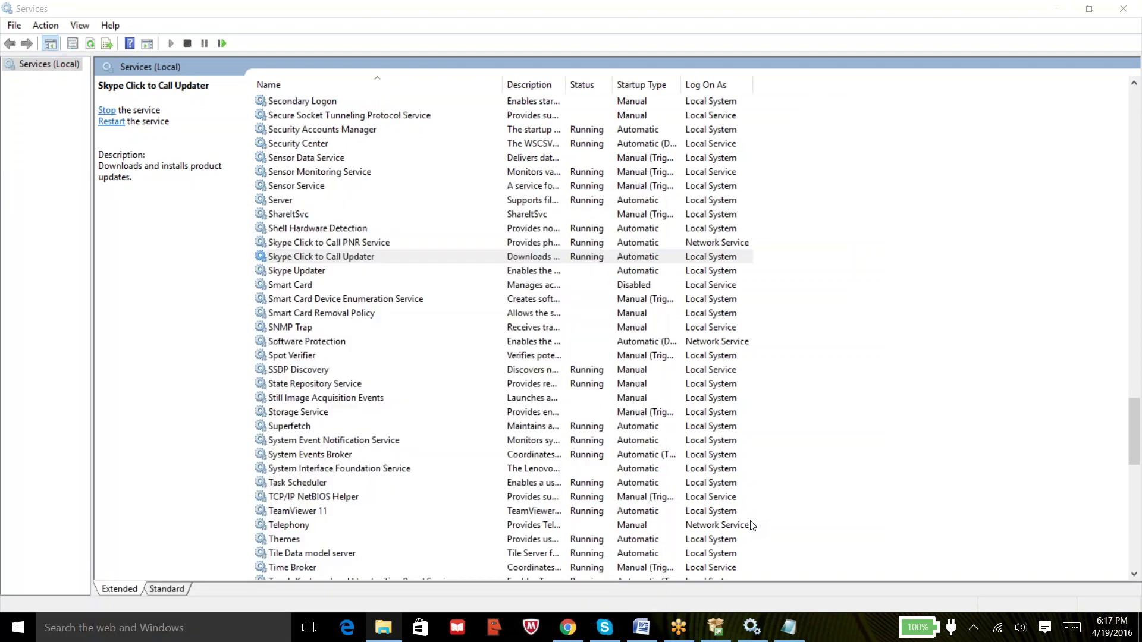
# Try launching 'ssms' from the Run prompt, then dismiss the not-found error and cancel.
pyautogui.press('super+r')
pyautogui.write('ssms')
pyautogui.press('Return')
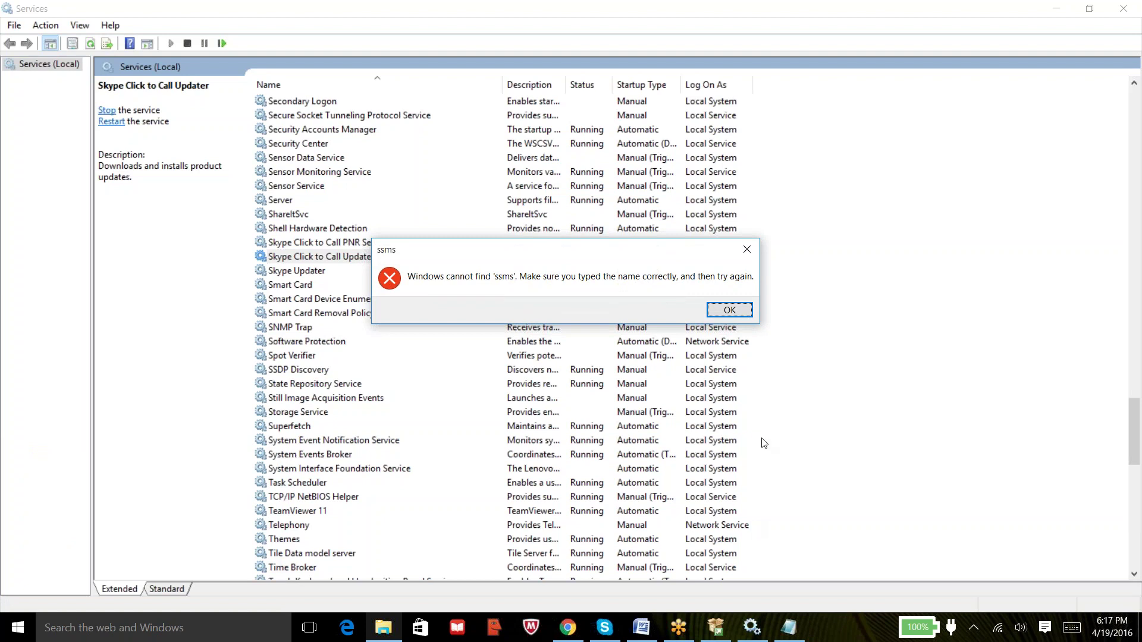
pyautogui.click(720, 312)
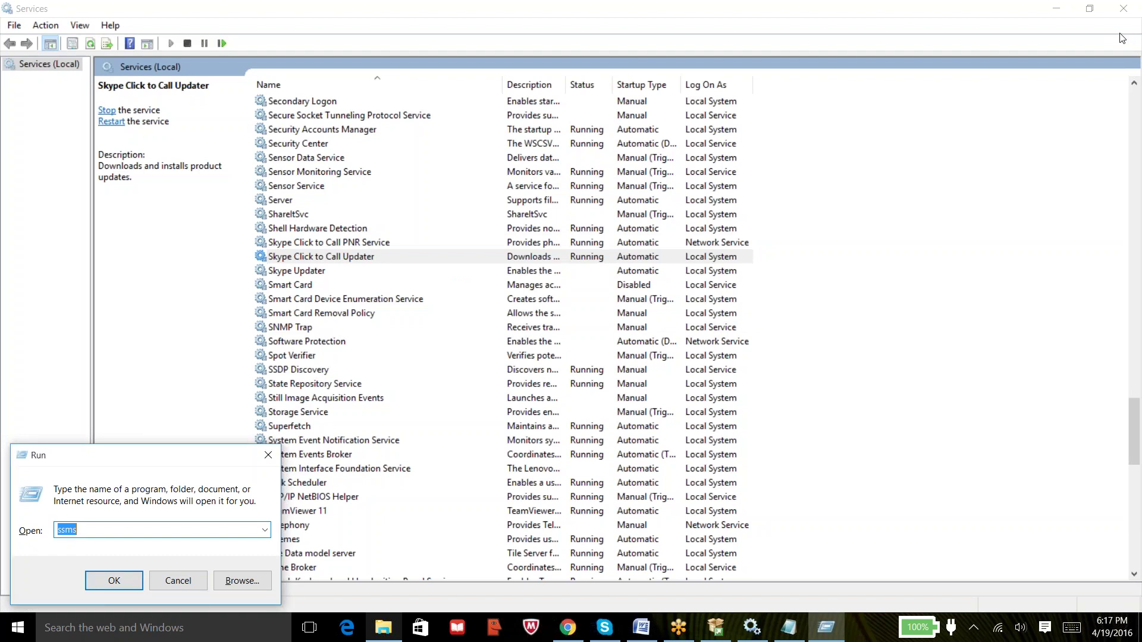
pyautogui.click(190, 579)
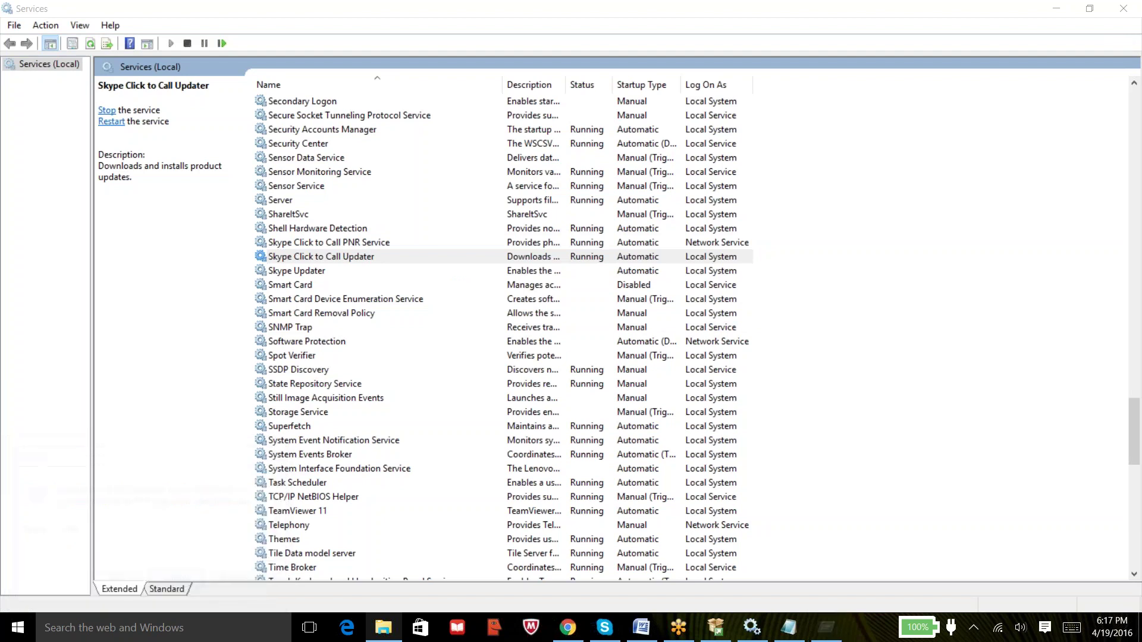
# Search Windows for 'manage' and launch SQL Server Management Studio from the results.
pyautogui.click(162, 629)
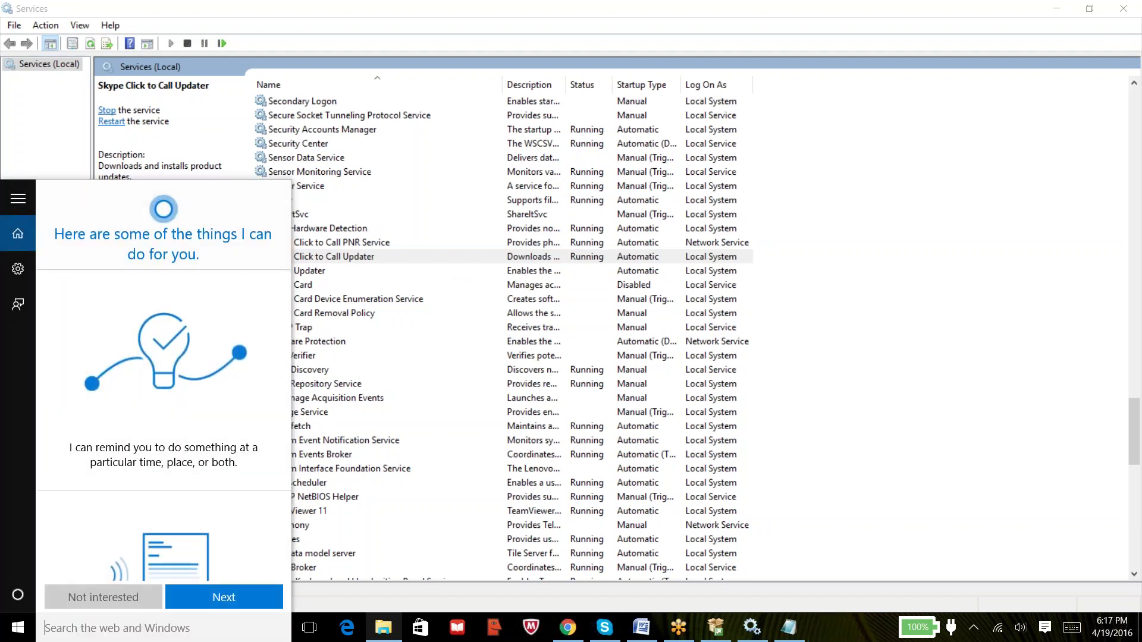
pyautogui.write('manage')
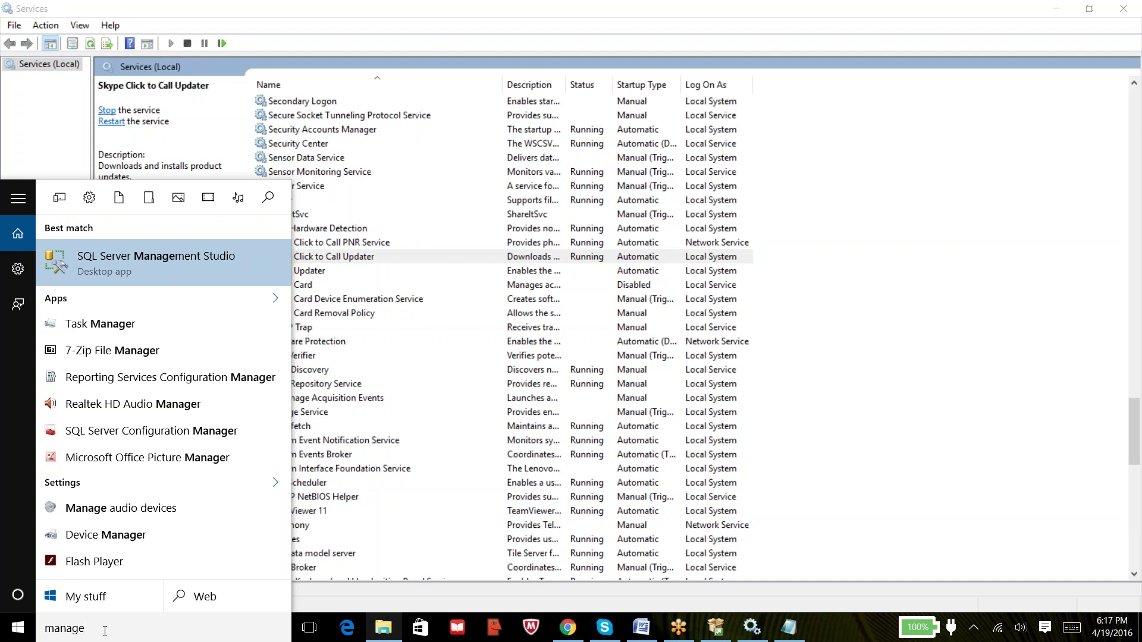
pyautogui.click(159, 259)
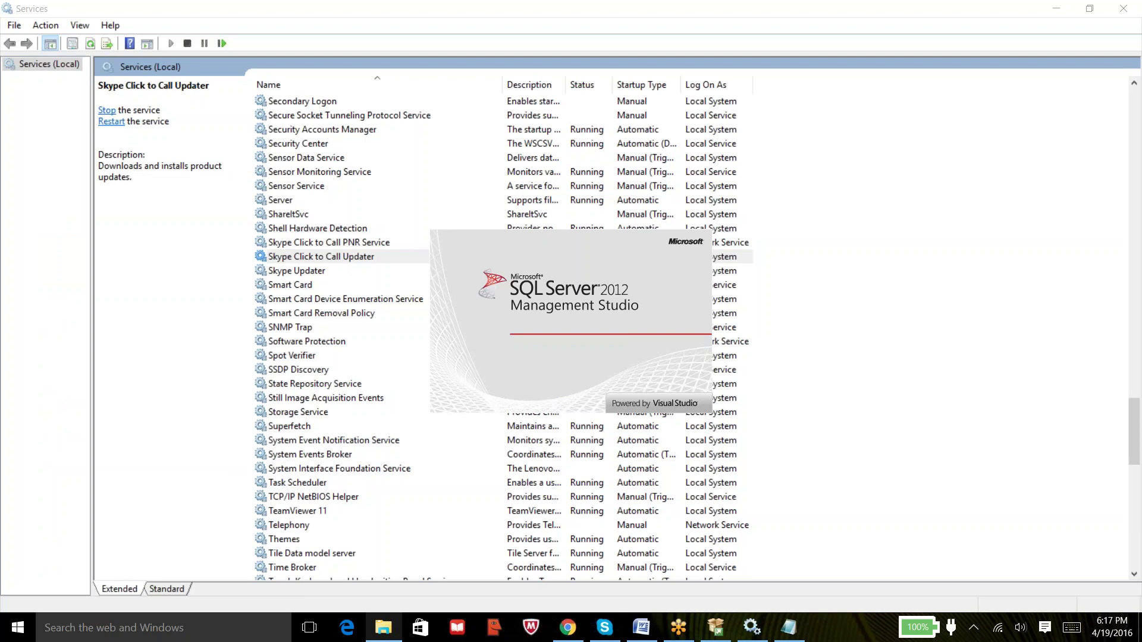
pyautogui.click(22, 627)
# Browse the Start menu's All apps list, then bring the Services window back to the front.
pyautogui.click(52, 599)
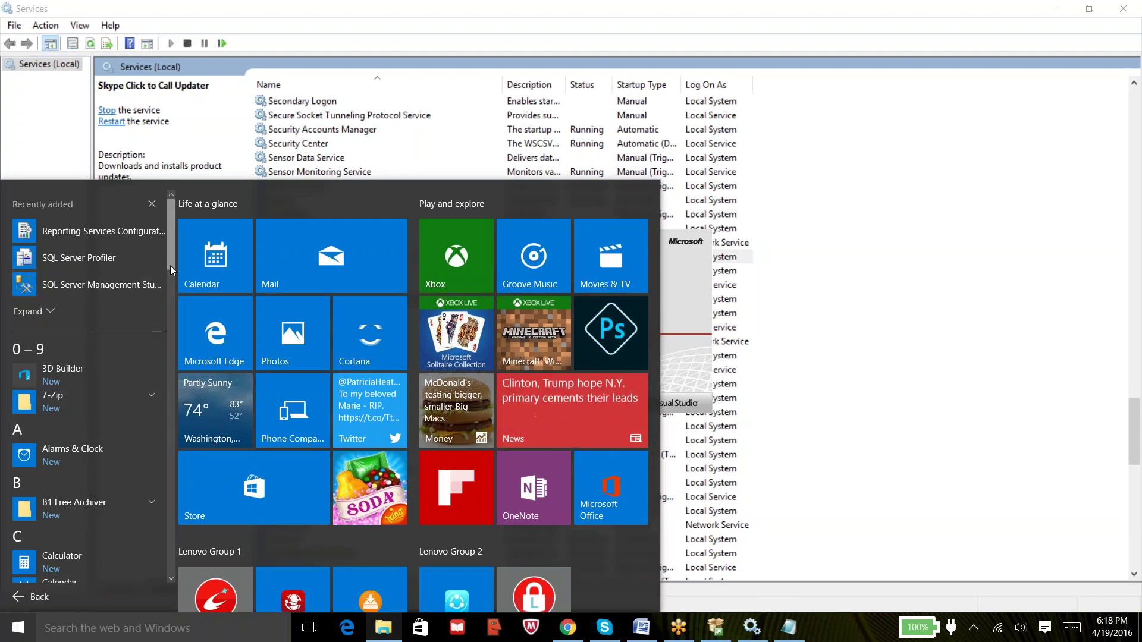
pyautogui.moveTo(170, 265); pyautogui.dragTo(179, 437)
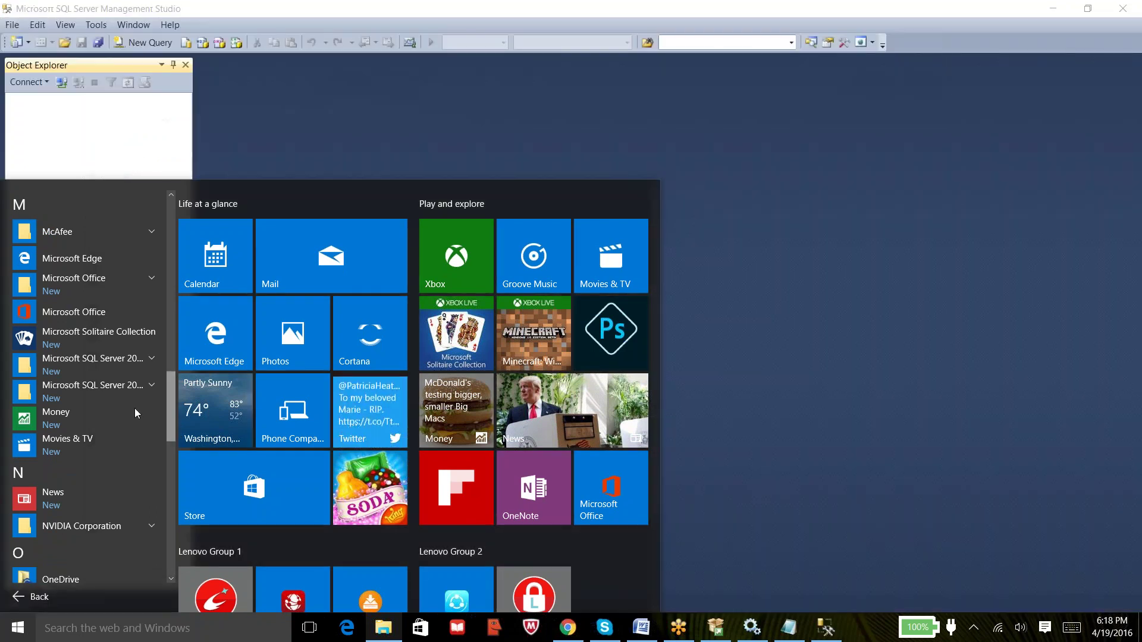
pyautogui.scroll(-3, 174, 420)
pyautogui.moveTo(177, 437); pyautogui.dragTo(192, 199)
pyautogui.click(192, 200)
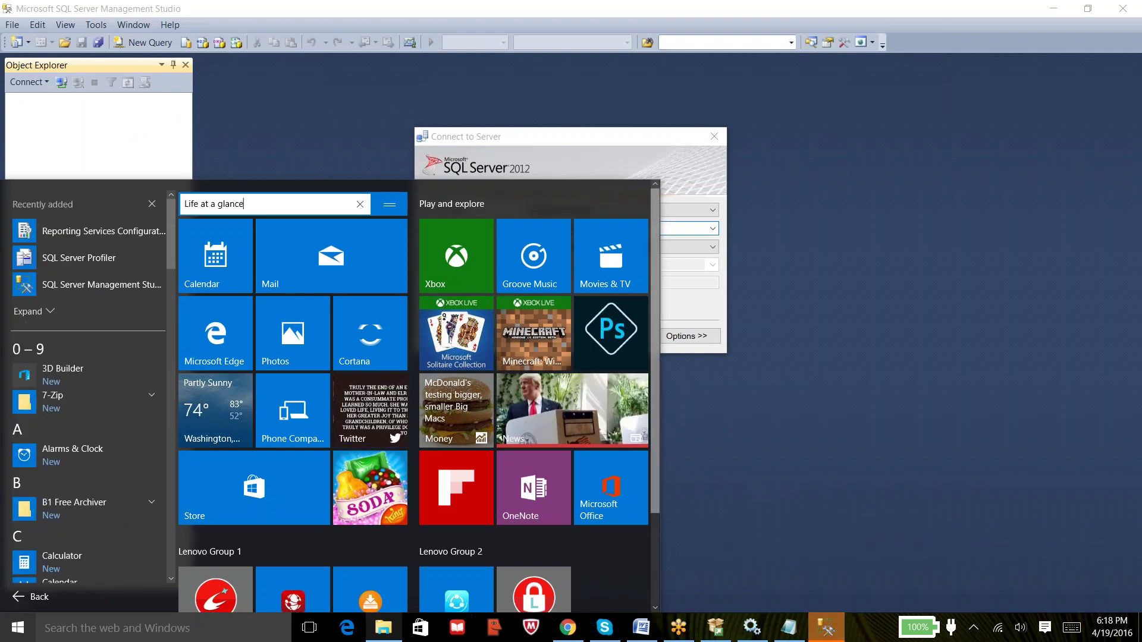
pyautogui.click(743, 634)
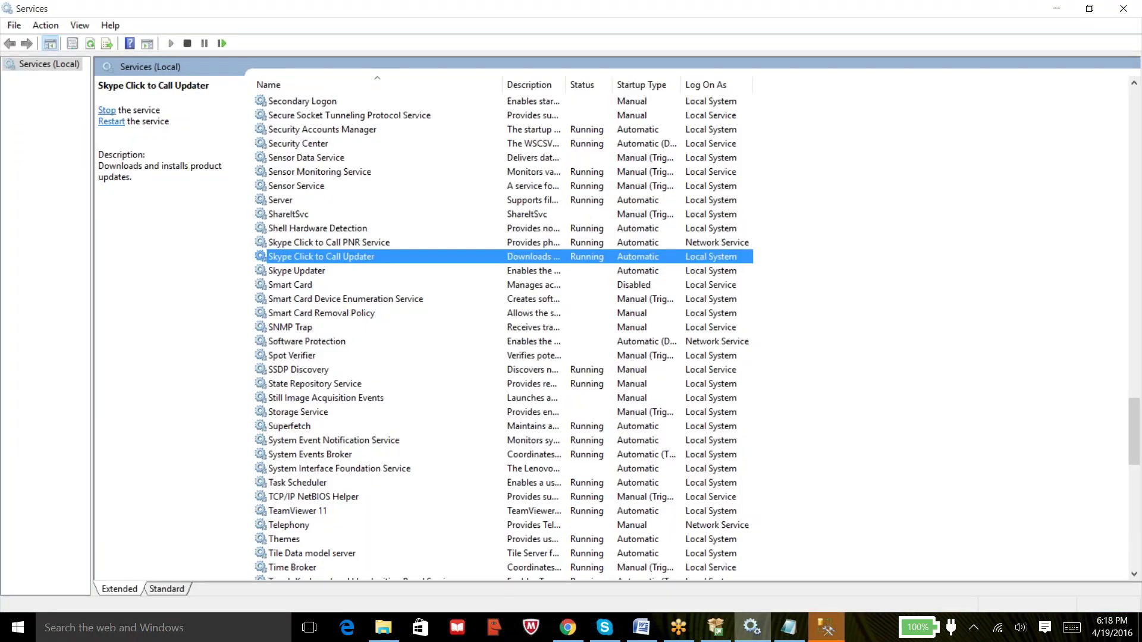
# Refresh Services and review the SQL Server, Agent, Browser and VSS Writer entries.
pyautogui.click(89, 45)
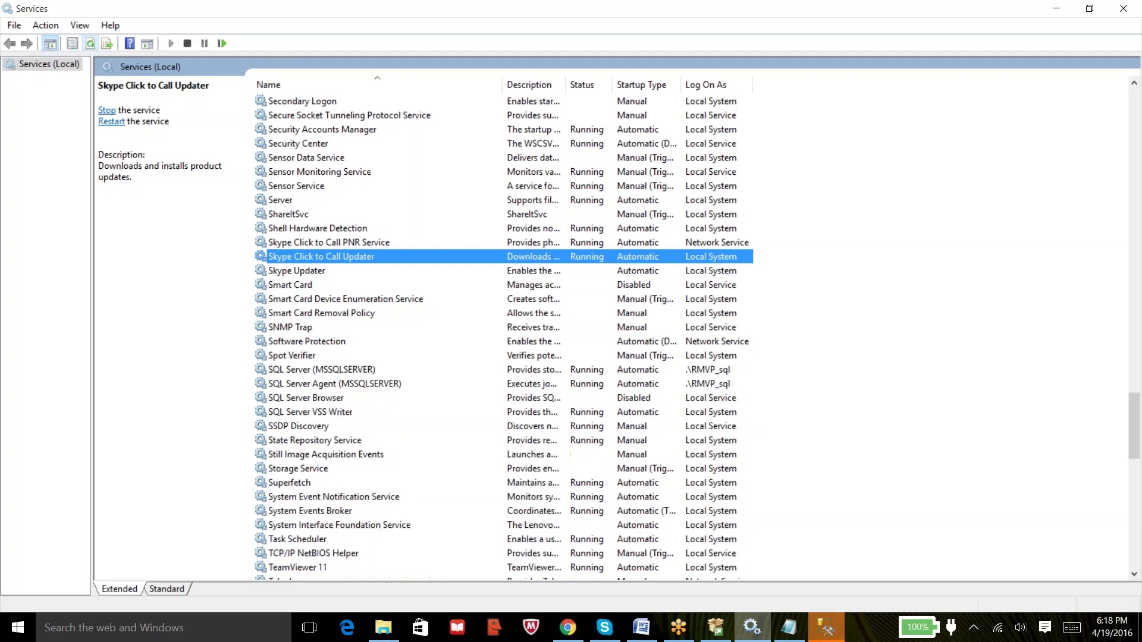
pyautogui.click(351, 370)
pyautogui.click(347, 385)
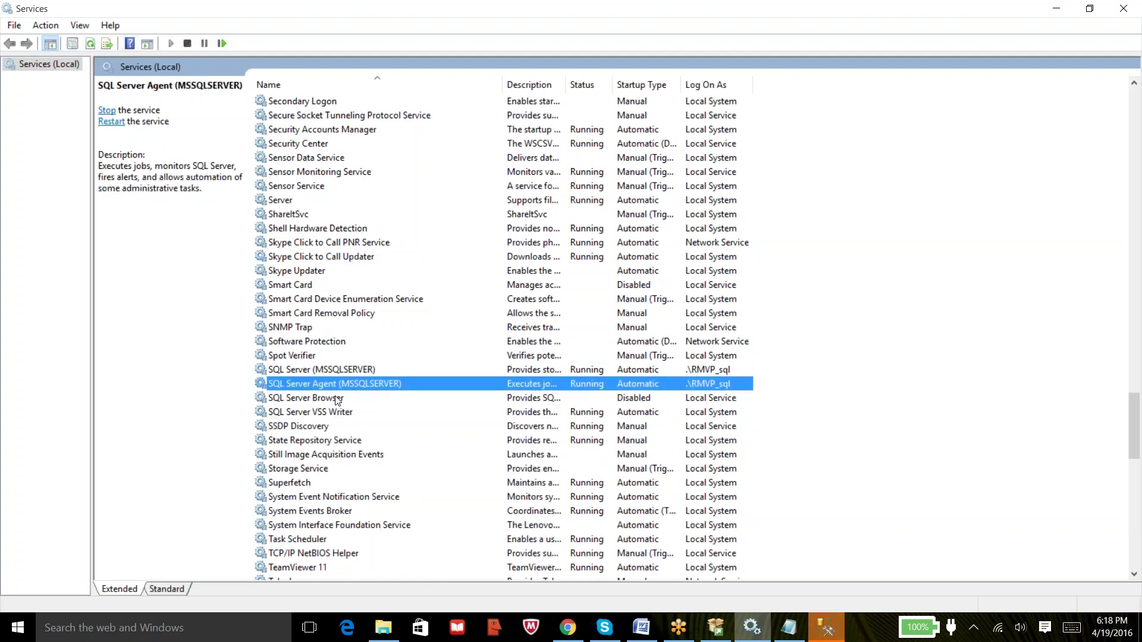
pyautogui.click(336, 398)
pyautogui.click(341, 370)
pyautogui.click(340, 385)
pyautogui.click(333, 398)
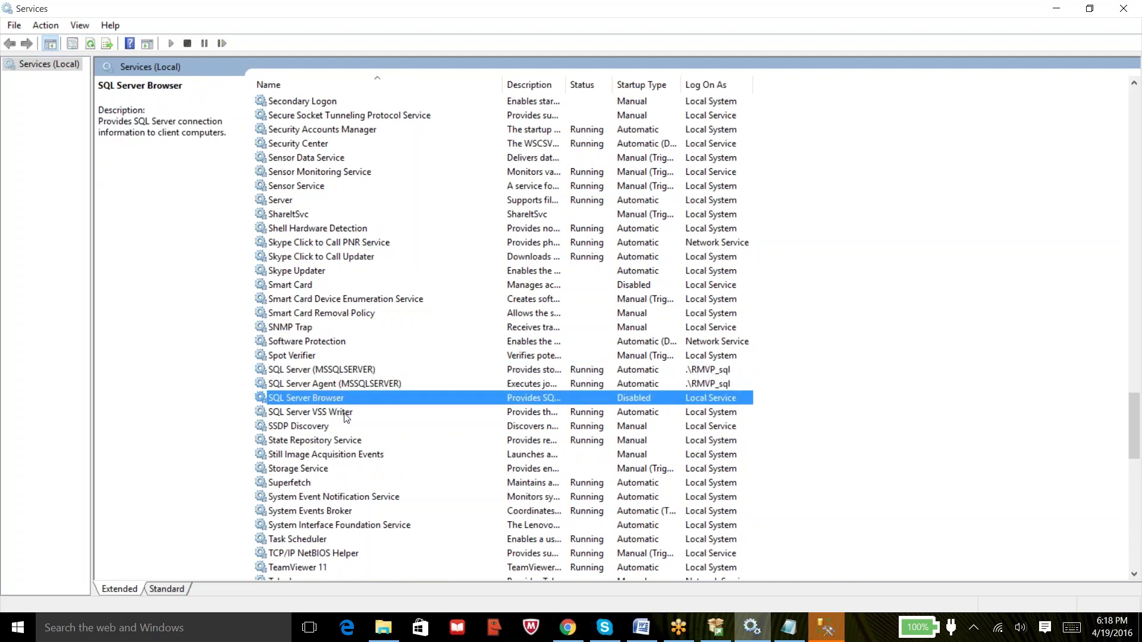
pyautogui.click(345, 414)
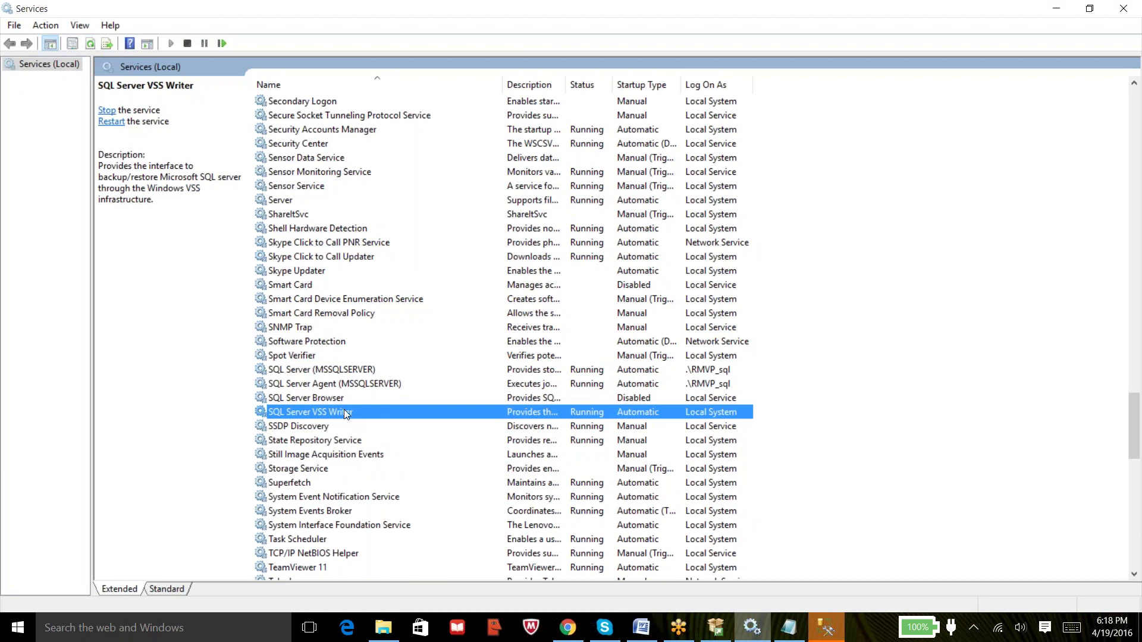
# Recheck SQL Server (MSSQLSERVER) and its Agent, dismissing the service's context menu without changes.
pyautogui.click(335, 371)
pyautogui.click(335, 384)
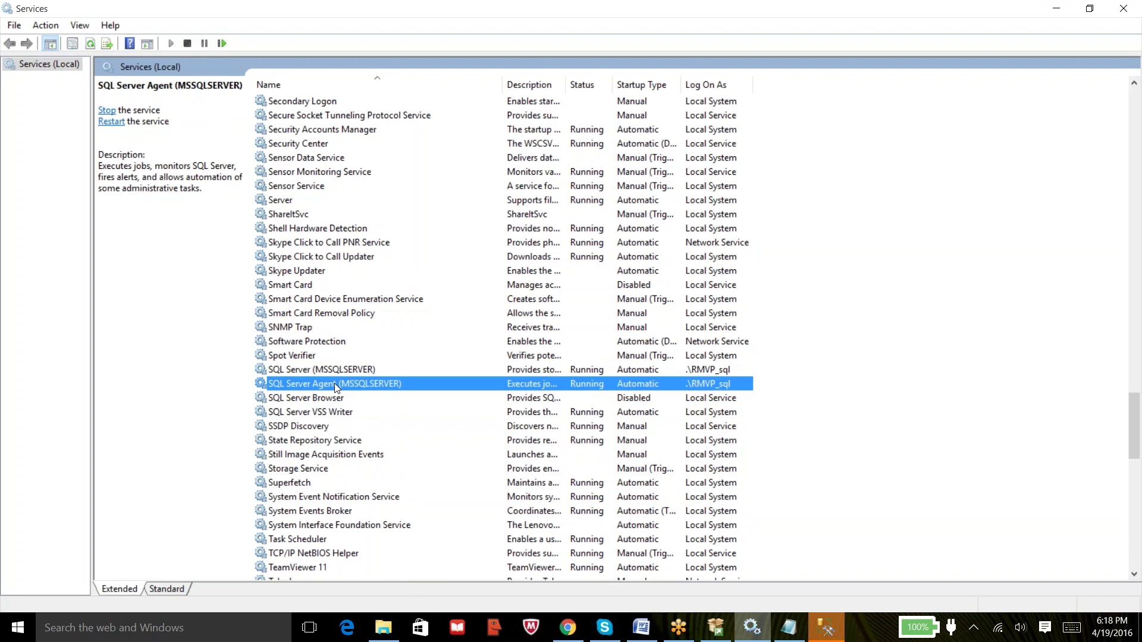
pyautogui.click(338, 371)
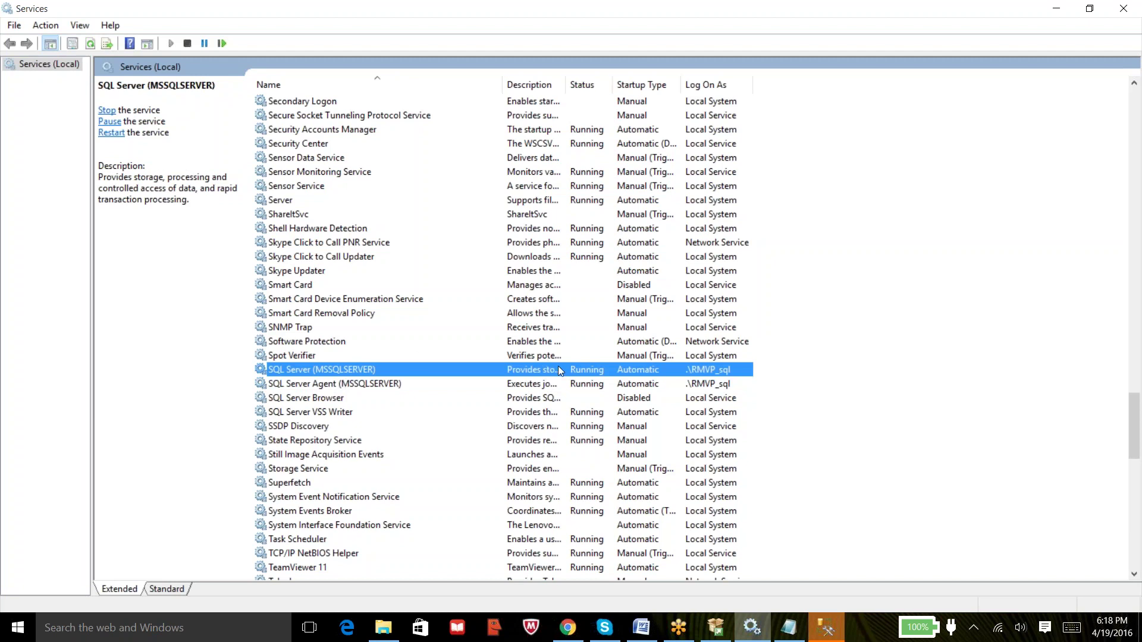
pyautogui.rightClick(351, 370)
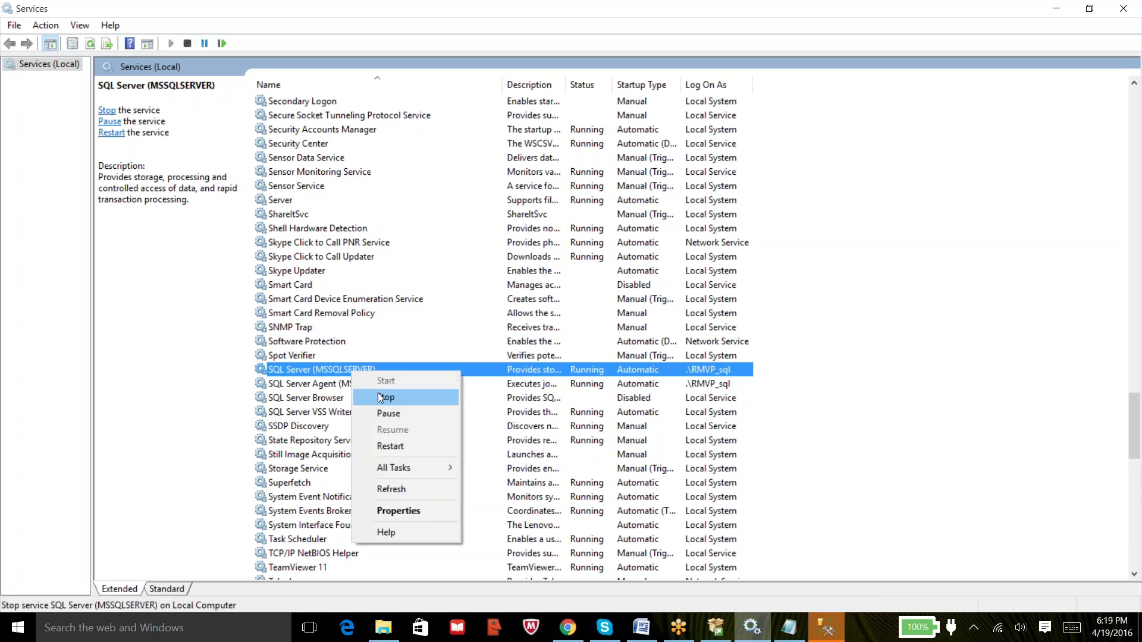
pyautogui.click(926, 291)
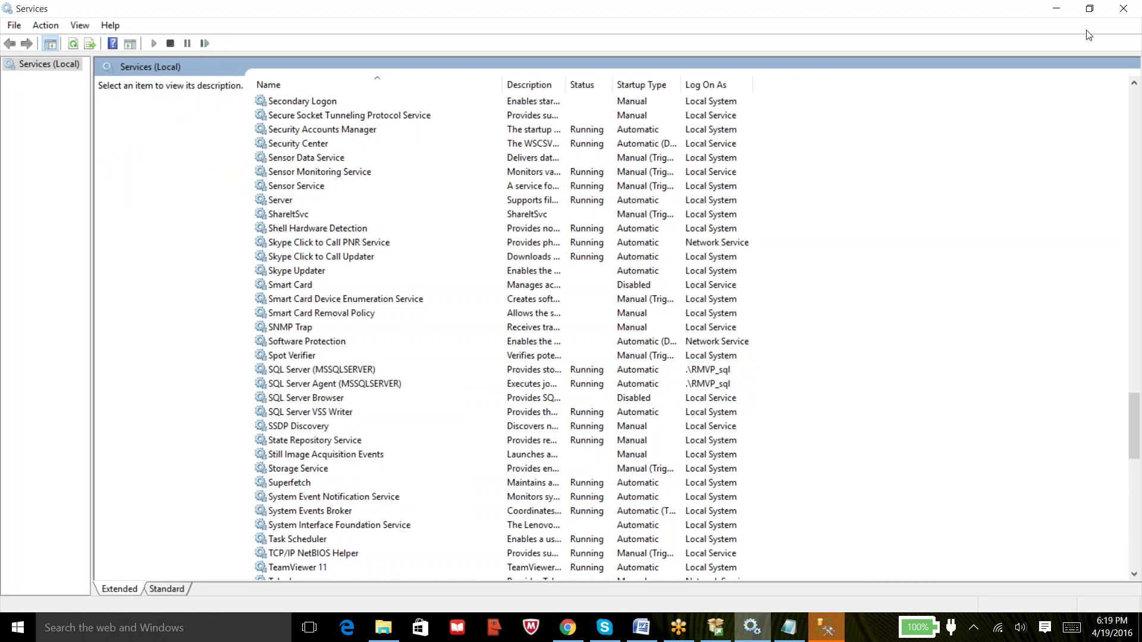
# Minimize Services and review the server name in Management Studio's Connect to Server dialog.
pyautogui.click(1055, 9)
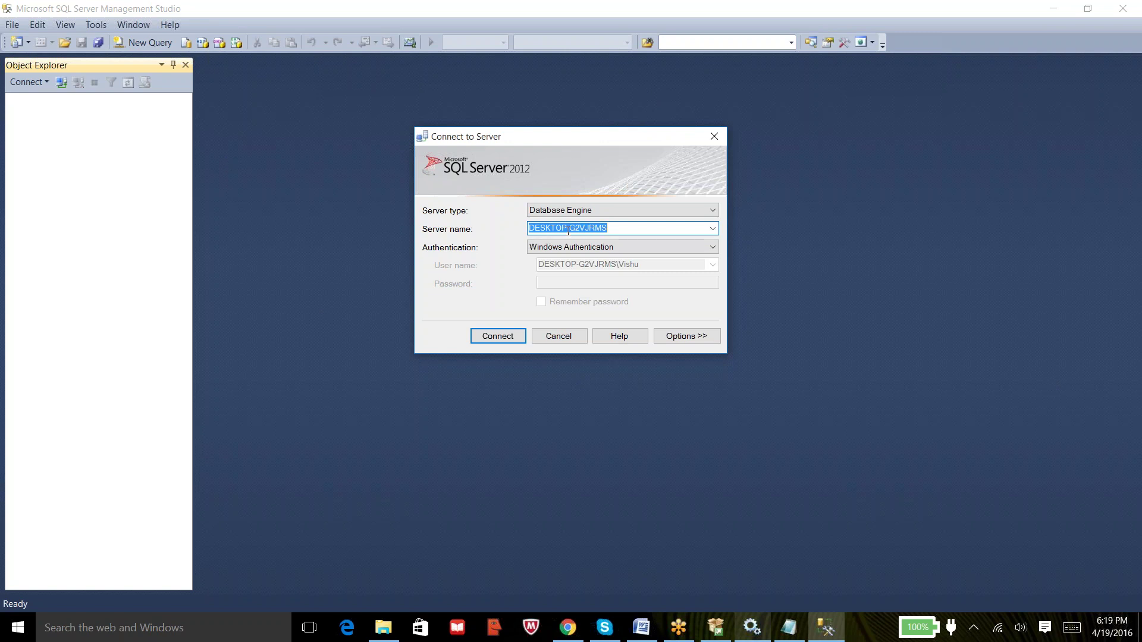
pyautogui.moveTo(571, 229); pyautogui.dragTo(627, 236)
pyautogui.click(629, 232)
# Connect to the local Database Engine and let Object Explorer load the server's folders.
pyautogui.click(498, 337)
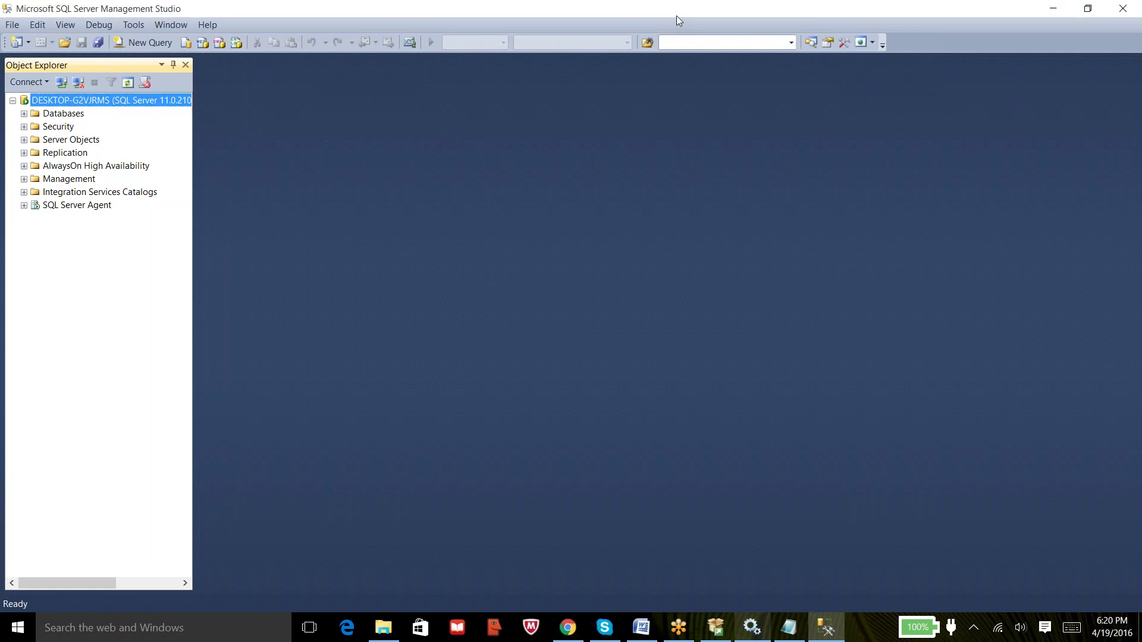
pyautogui.click(975, 409)
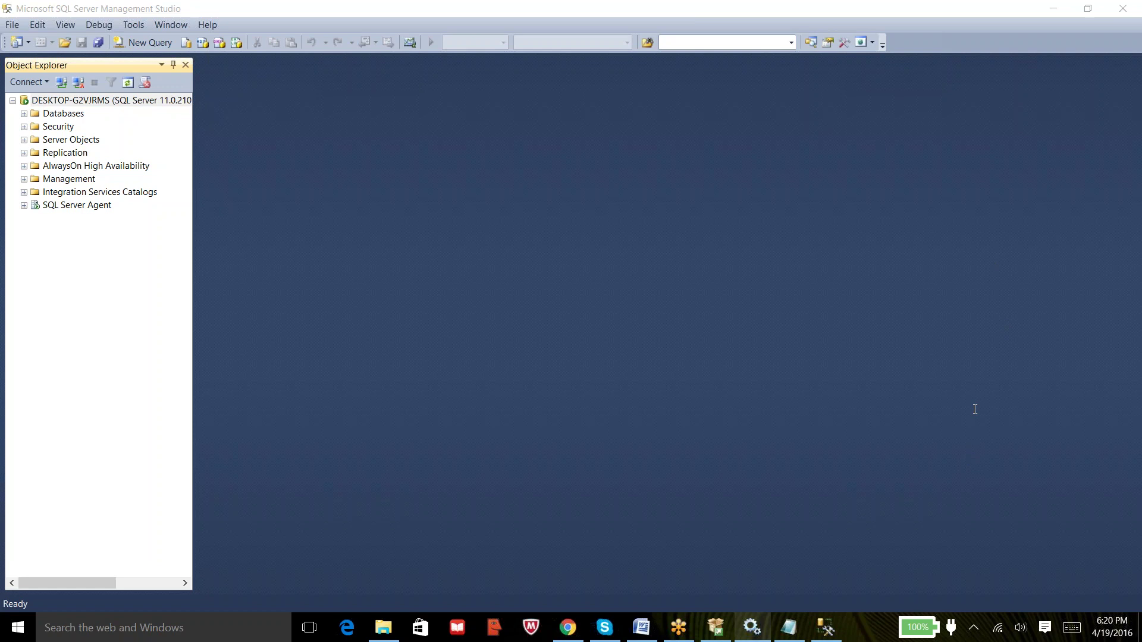